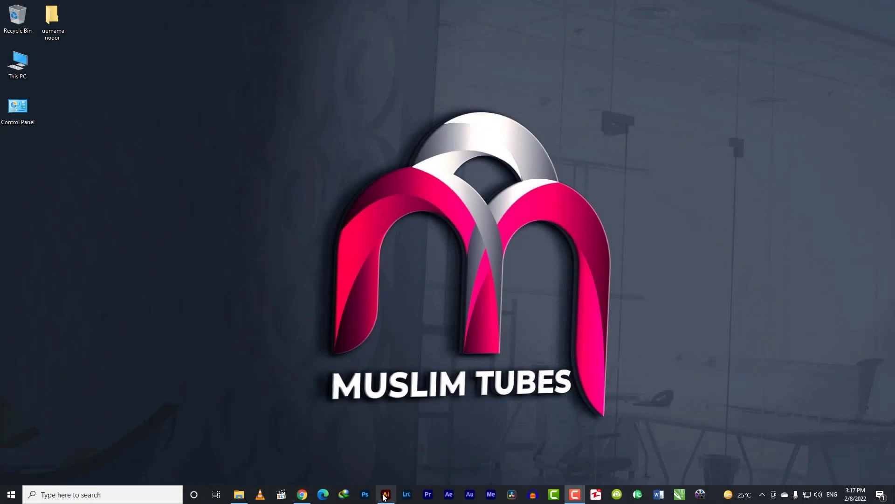
Bring the Illustrator window with the ornament pattern documents to the front from the taskbar.
click(383, 495)
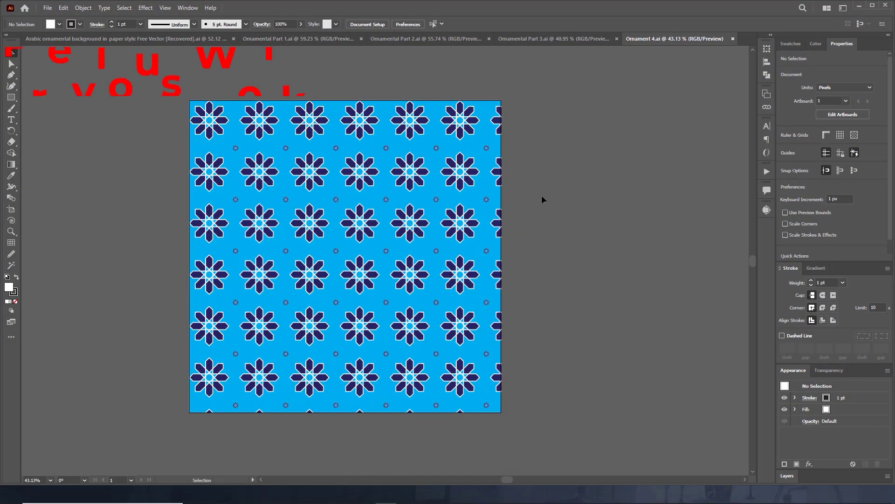
click(558, 40)
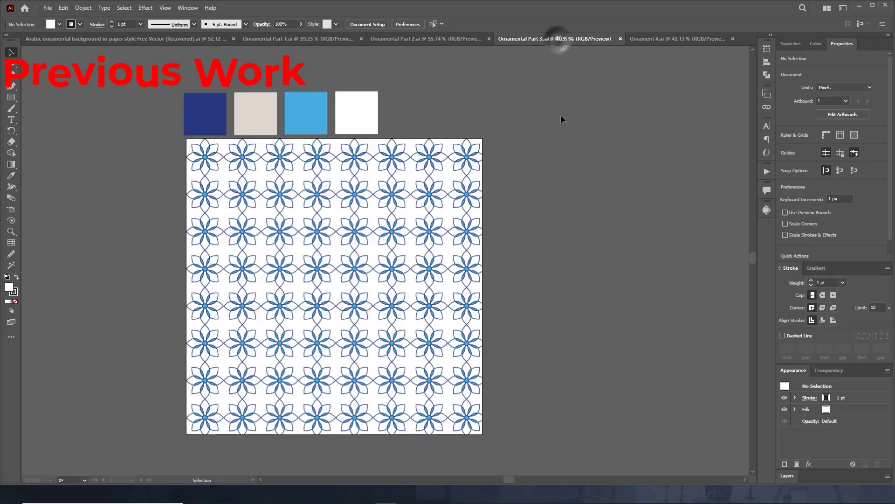
click(291, 39)
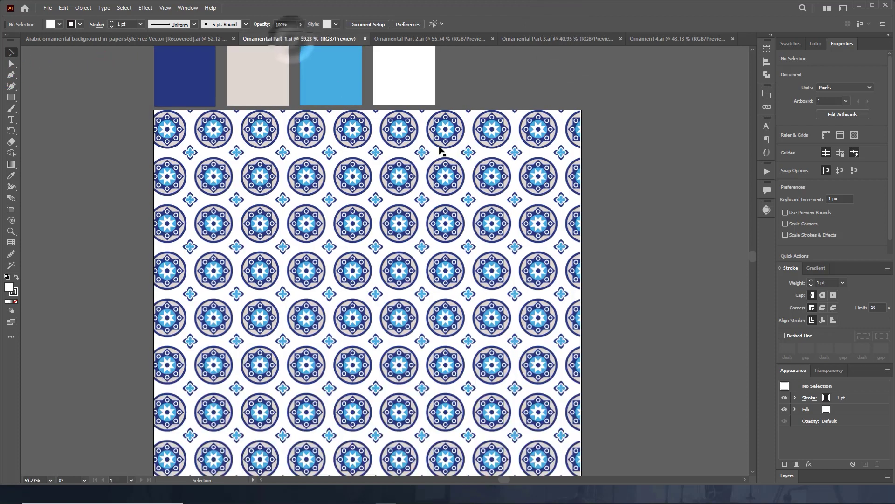
click(438, 38)
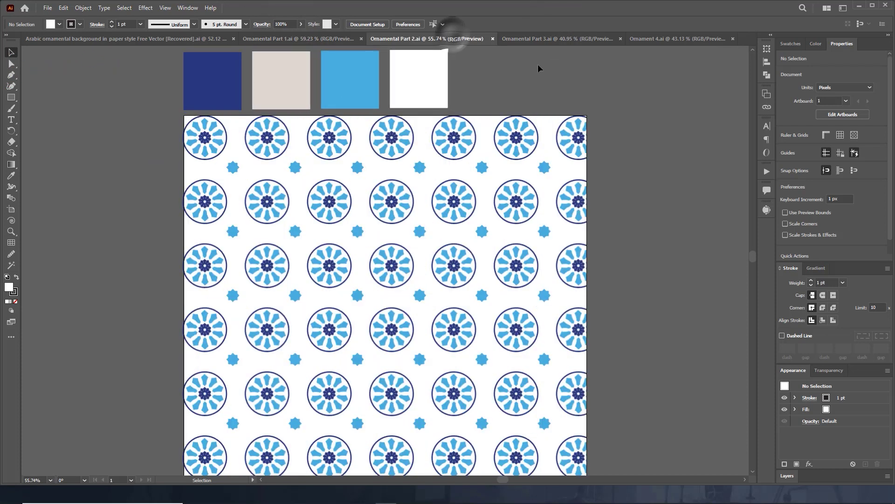
click(578, 36)
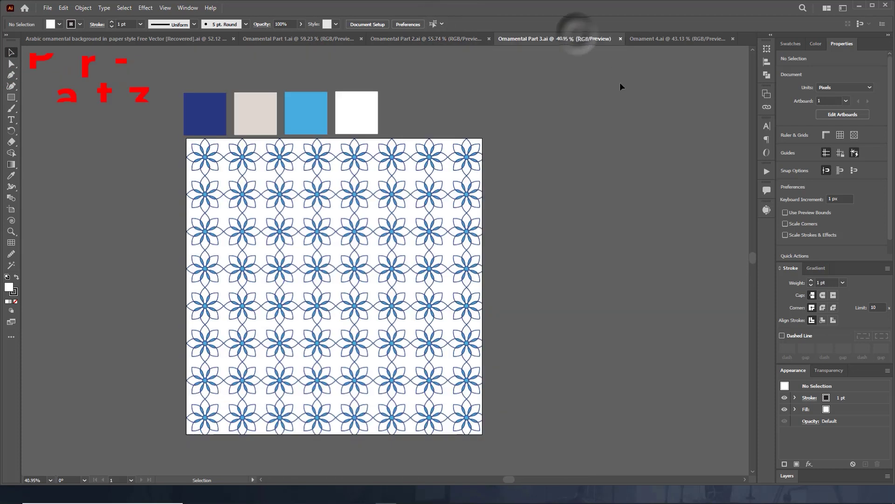
click(652, 39)
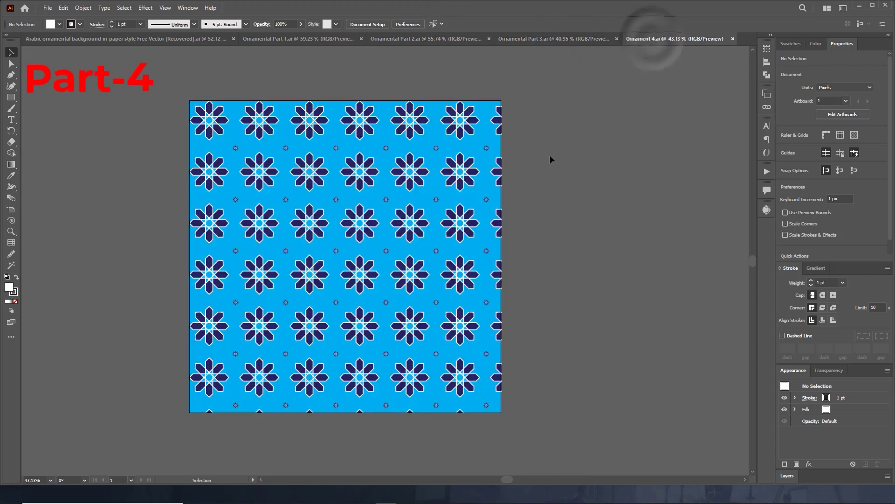
key(ctrl+n)
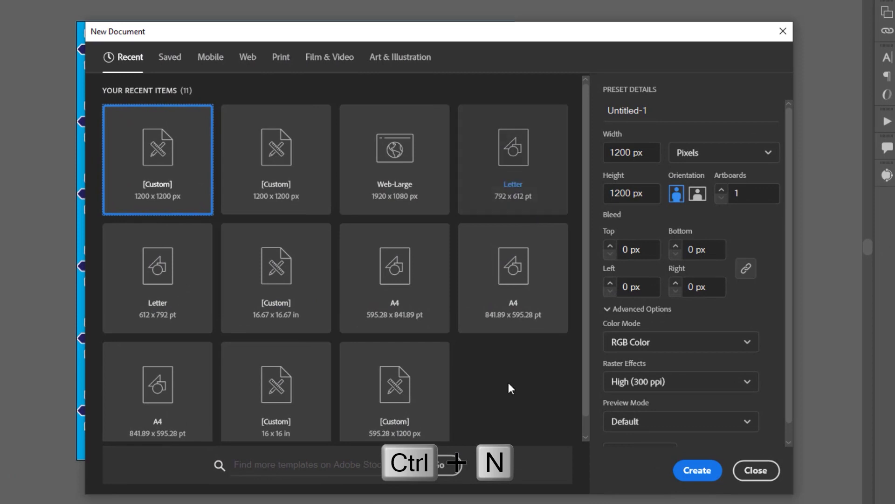
Create a Web-Large 1920×1080 document with High (300 ppi) raster effects.
click(422, 177)
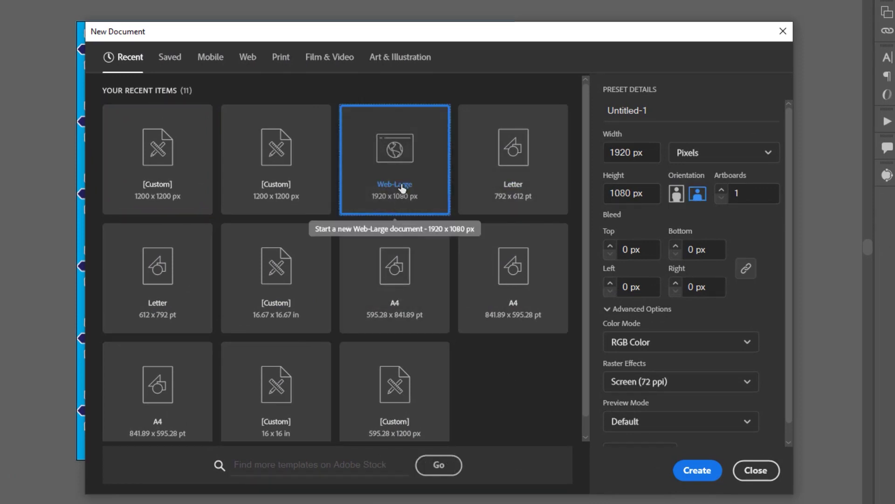
click(248, 58)
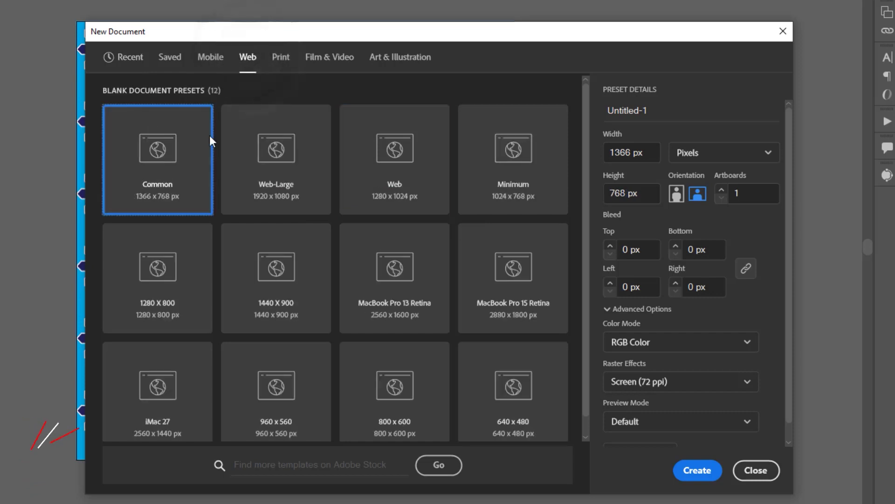
click(276, 186)
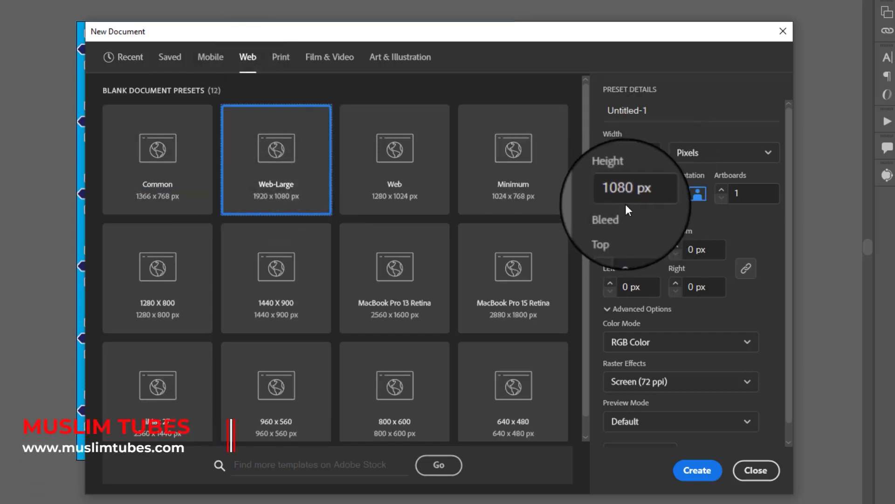
click(708, 382)
click(671, 407)
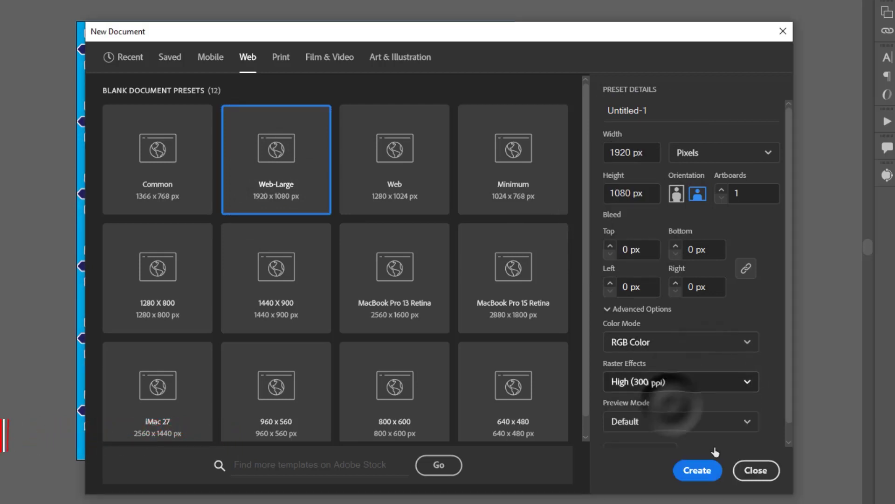
click(697, 470)
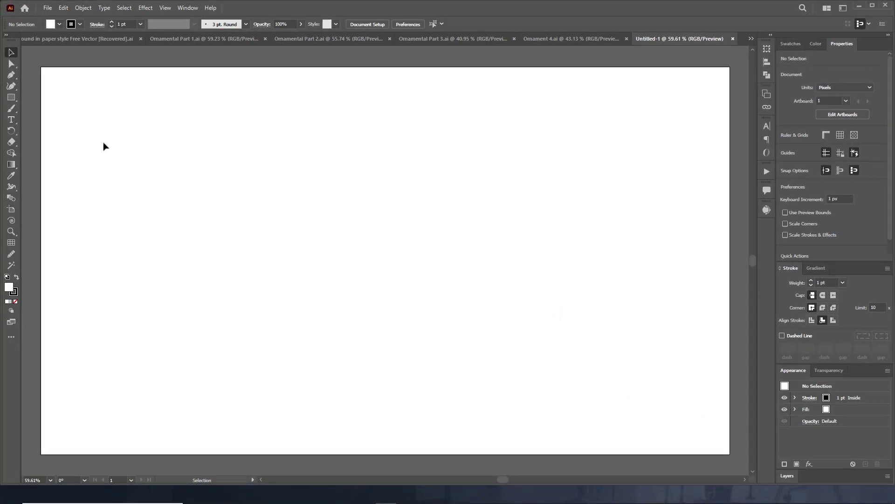
Draw an artboard-sized rectangle with no stroke.
mouse_move(41, 67)
mouse_down()
mouse_move(705, 454)
mouse_move(730, 454)
mouse_up()
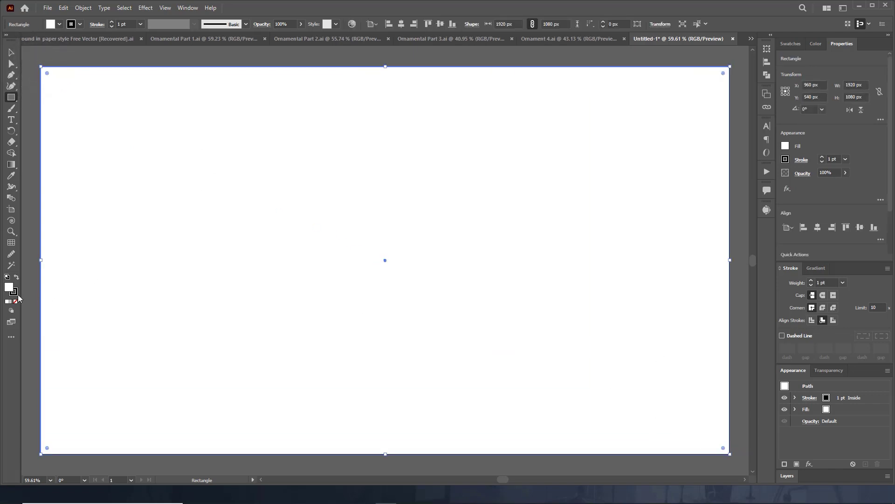
click(14, 293)
click(8, 287)
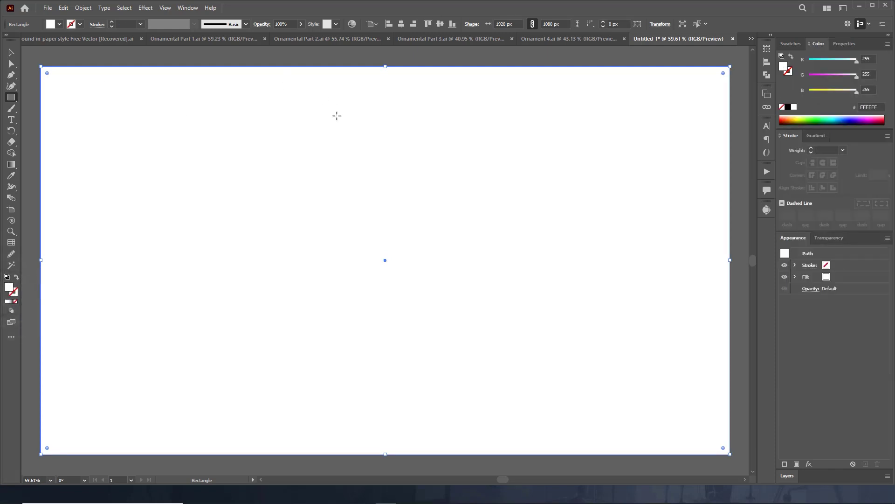
scroll(370, 143, up, 1)
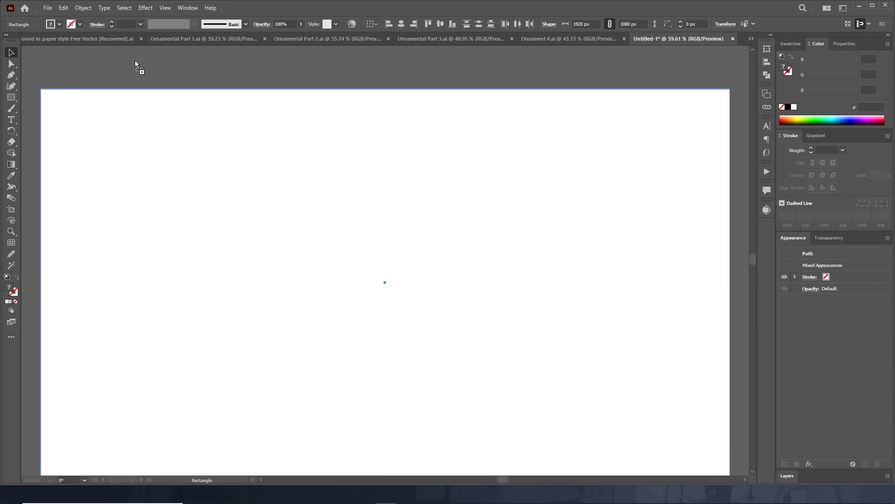
Paste the five palette squares and place them above the artboard's top-left corner.
key(ctrl+f)
scroll(223, 115, up, 2)
drag(118, 107, 64, 96)
scroll(404, 280, down, 1)
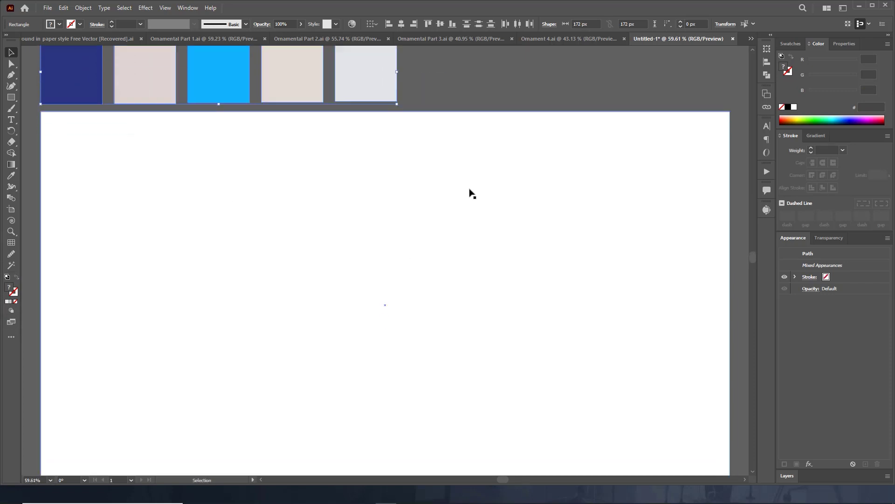
Fill the full-artboard rectangle with the first palette square's navy using the eyedropper.
click(521, 65)
click(366, 268)
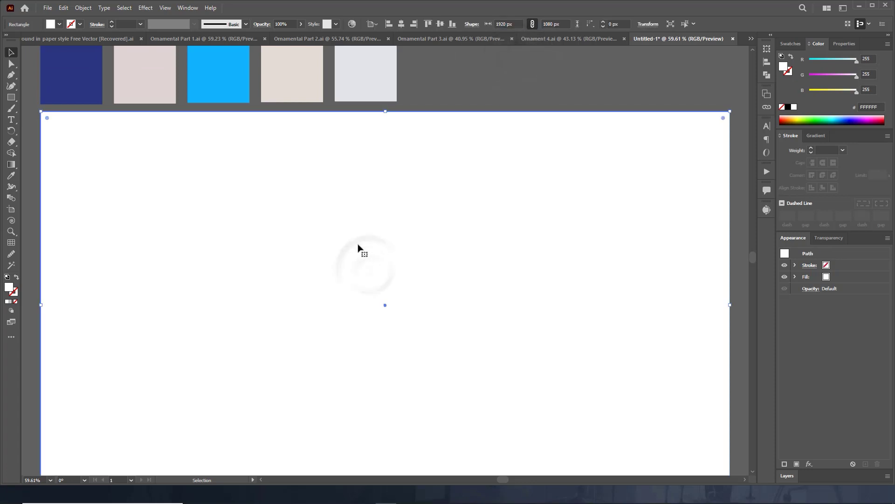
key(i)
click(74, 86)
key(v)
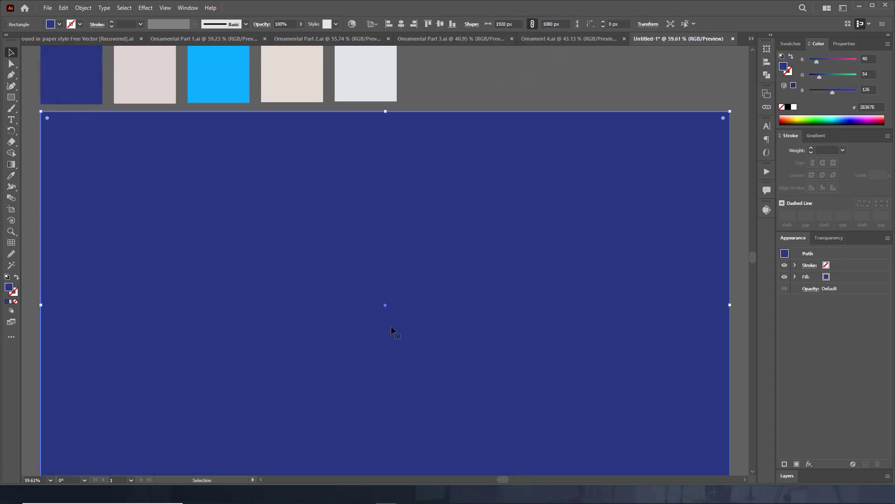
Paste a copy of the navy rectangle in front and fill it white.
key(ctrl+c)
key(ctrl+f)
click(794, 107)
click(793, 477)
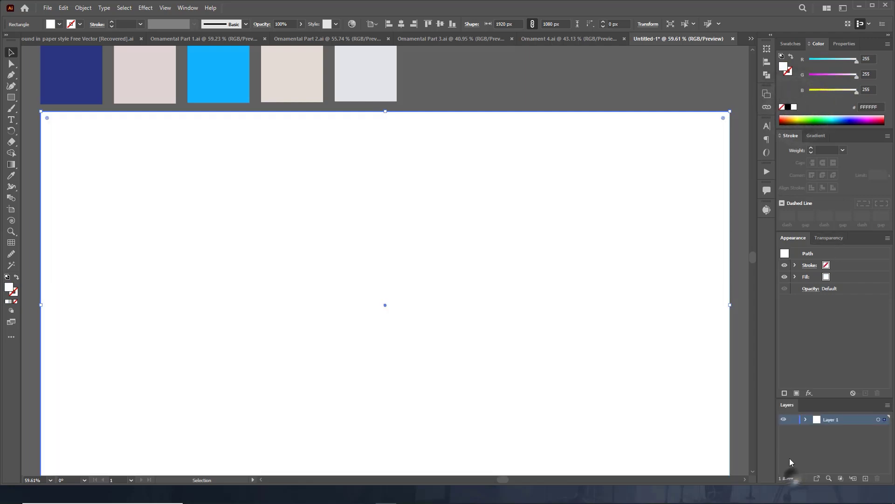
Lock the navy base rectangle and the white rectangle on top in the Layers panel.
scroll(802, 382, down, 2)
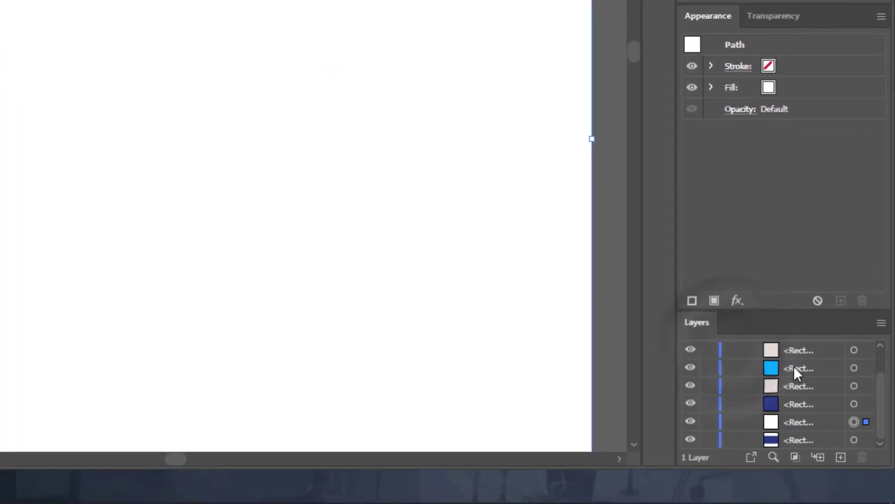
click(854, 439)
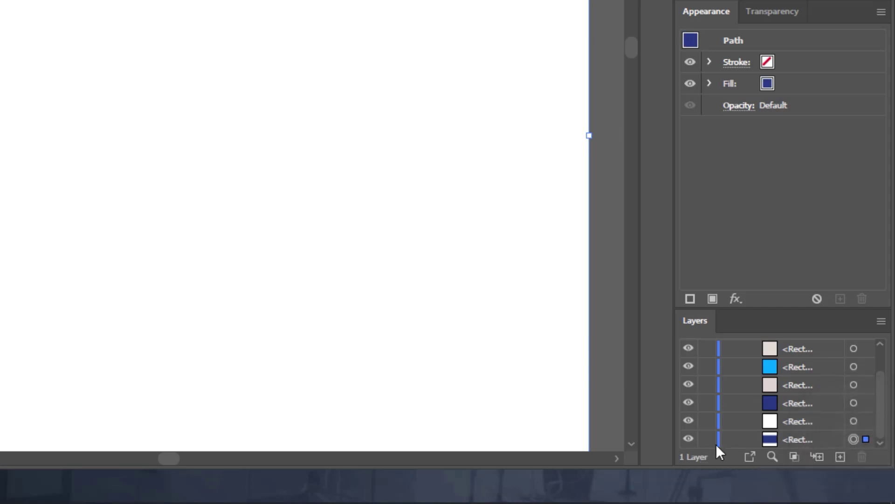
click(706, 439)
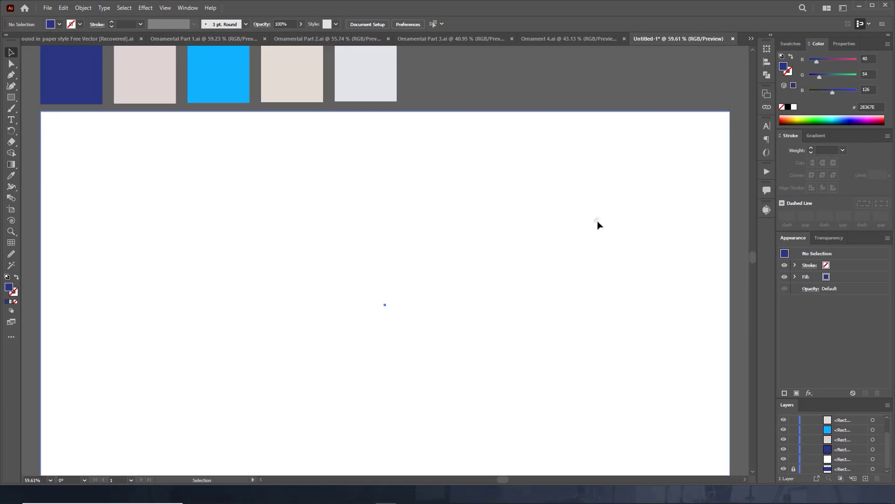
click(597, 225)
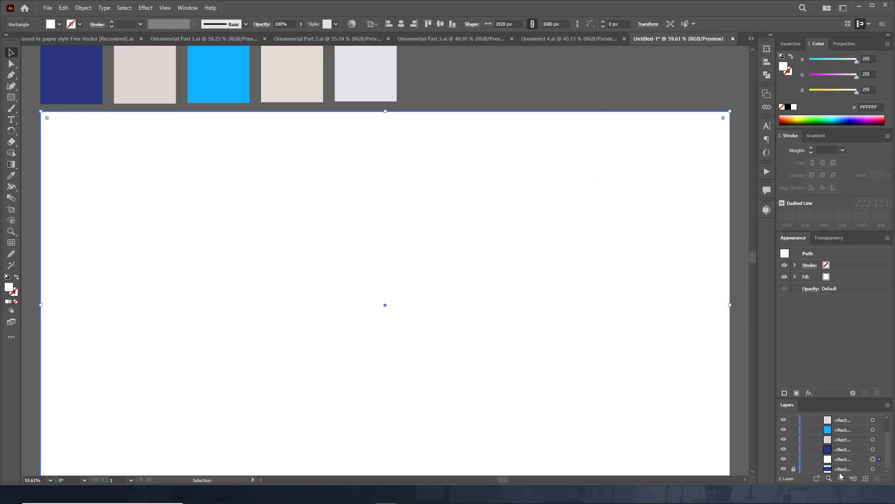
click(793, 459)
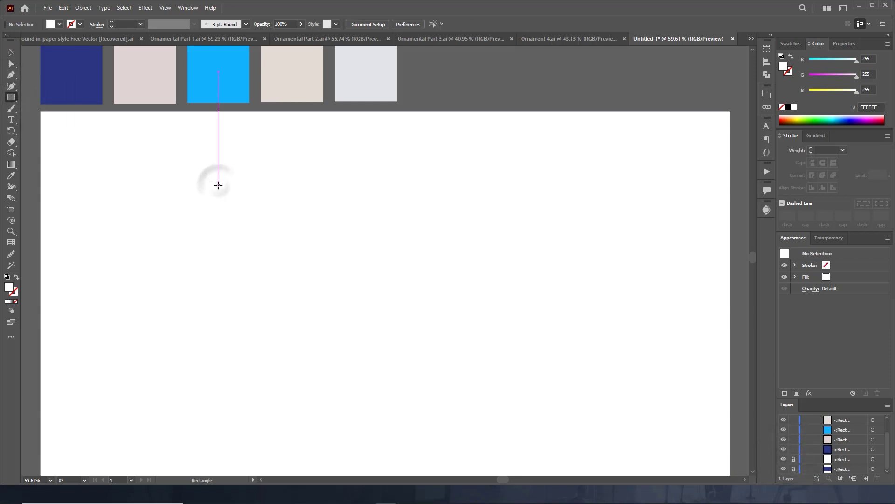
Draw a 436 px rounded square with no fill and a 1 pt black stroke, plus a circle beside it.
drag(219, 185, 376, 342)
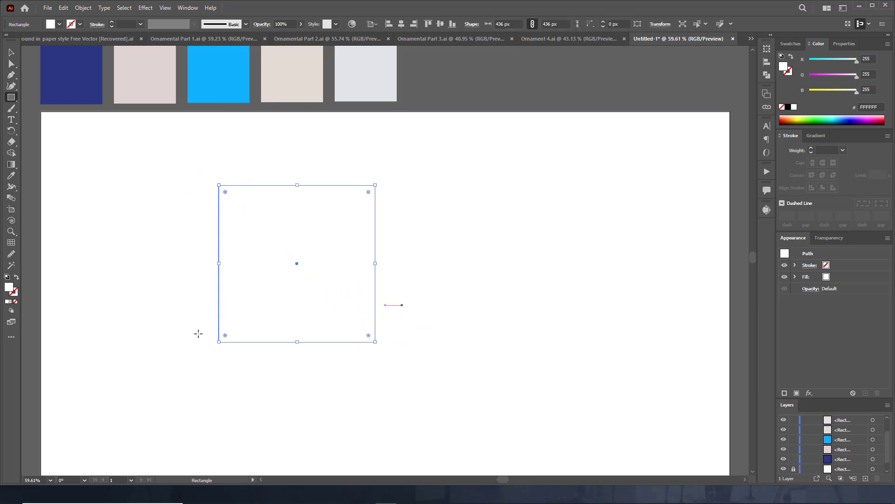
click(15, 302)
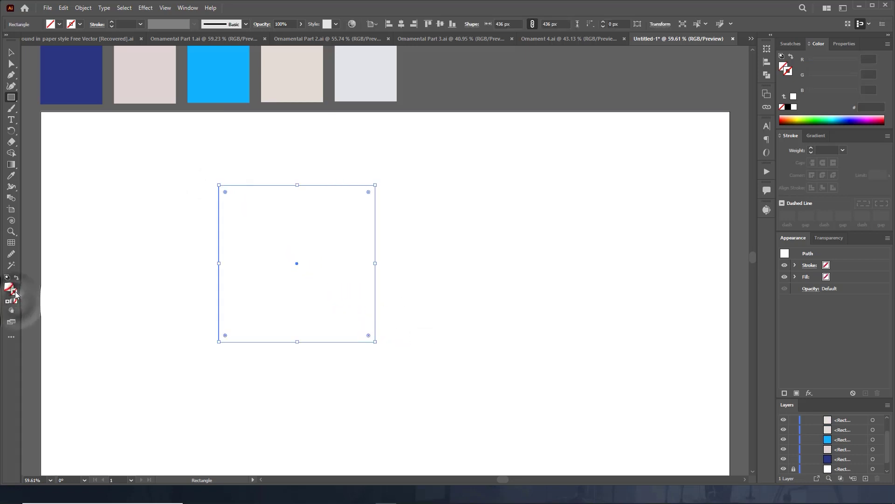
click(789, 107)
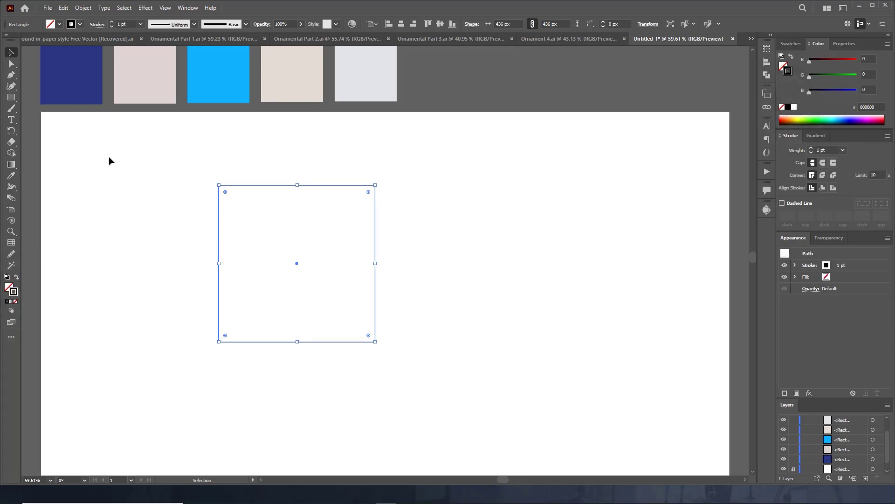
drag(226, 194, 259, 226)
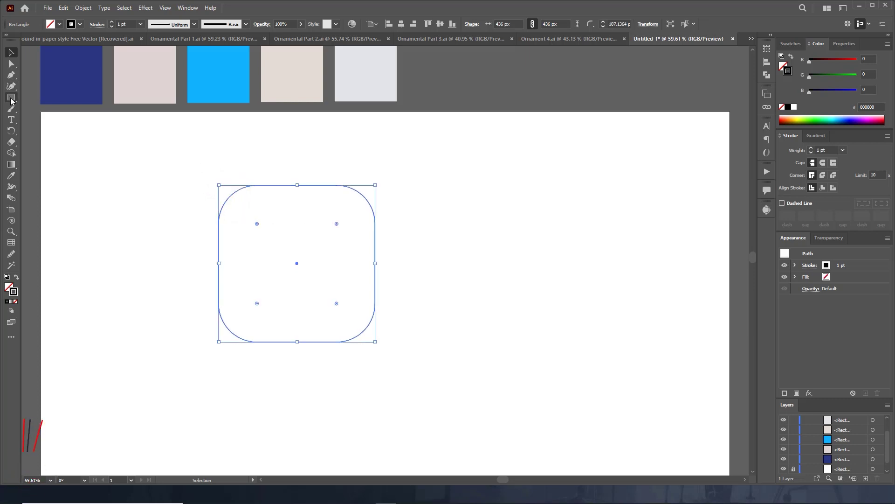
drag(11, 99, 38, 120)
drag(465, 188, 660, 384)
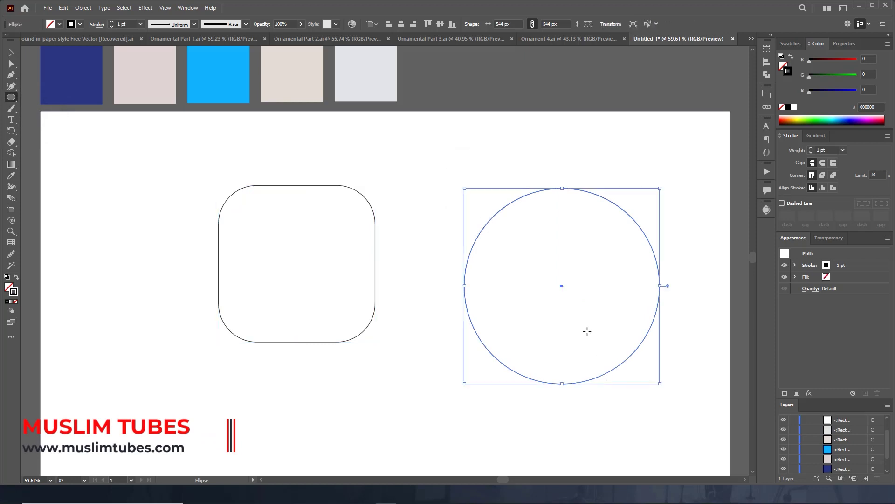
Make the circle's top and bottom anchors corners, narrow it into a leaf, and move it onto the square.
key(v)
key(a)
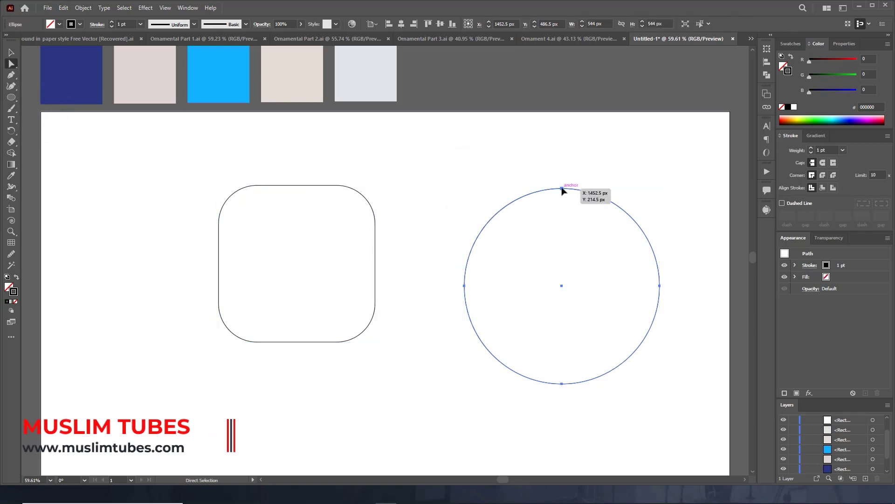
click(562, 189)
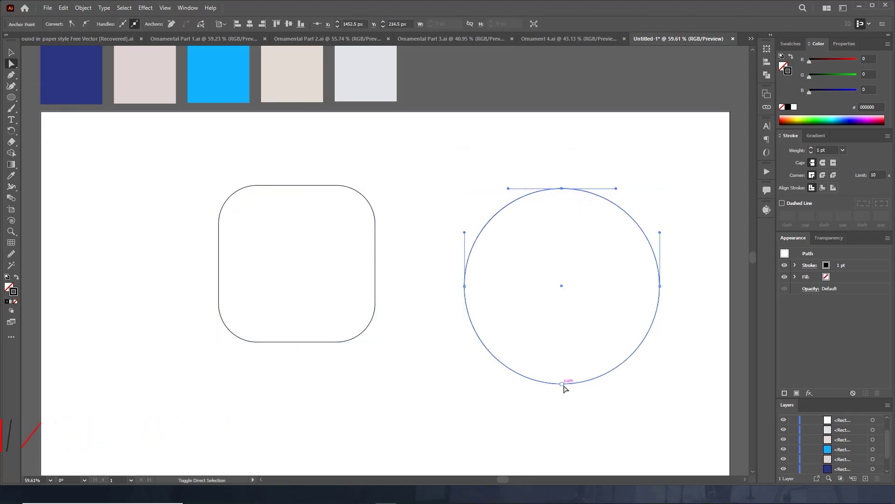
click(563, 383)
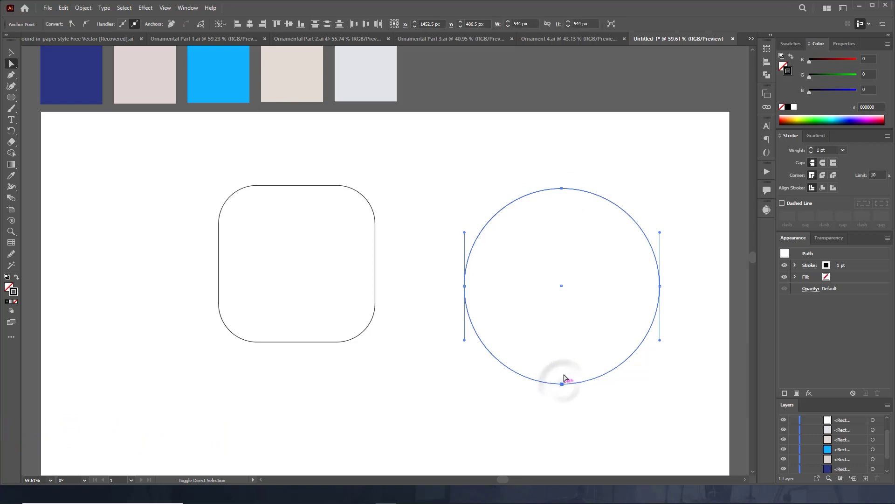
click(72, 25)
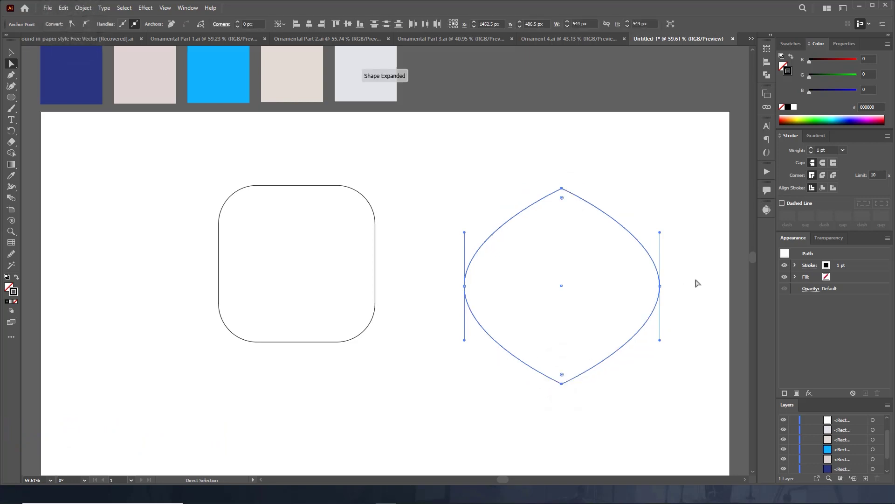
key(v)
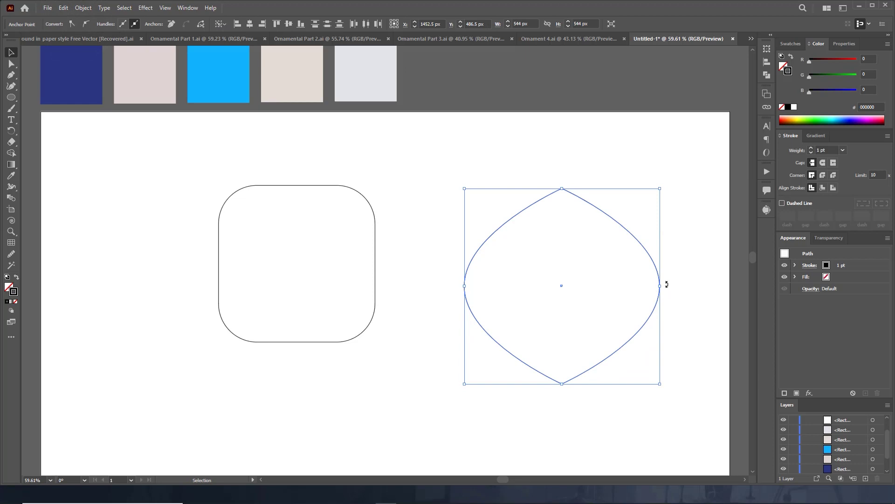
drag(661, 286, 620, 285)
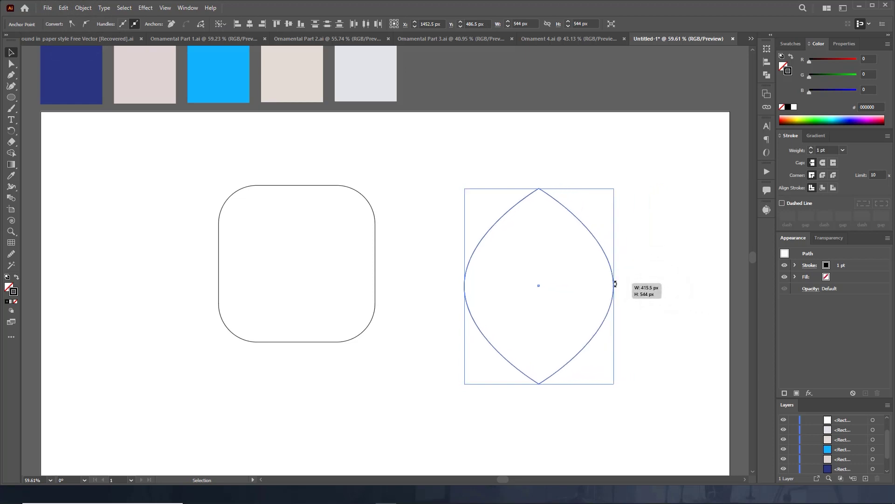
drag(610, 249, 356, 158)
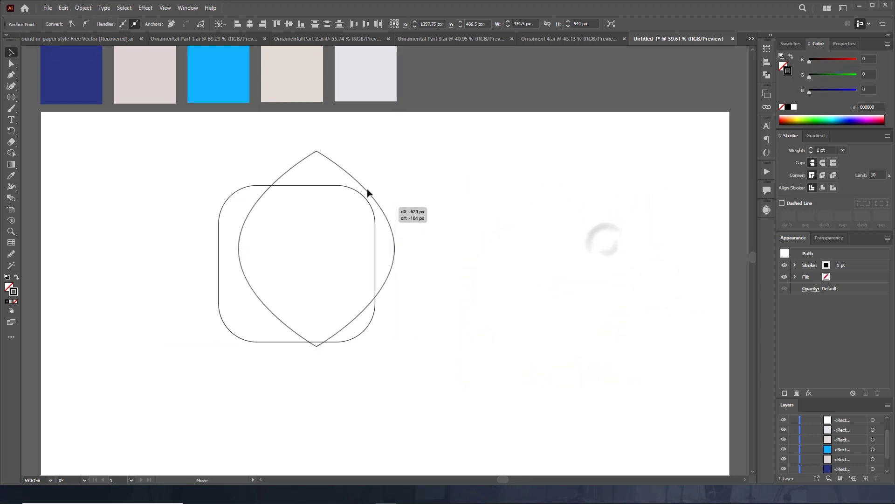
Shrink the leaf and centre the rounded square on the artboard.
drag(372, 98, 325, 154)
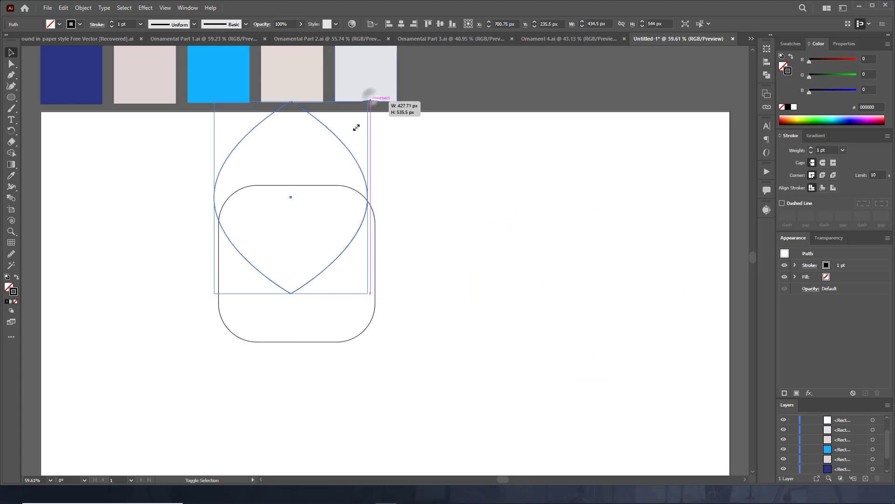
click(375, 225)
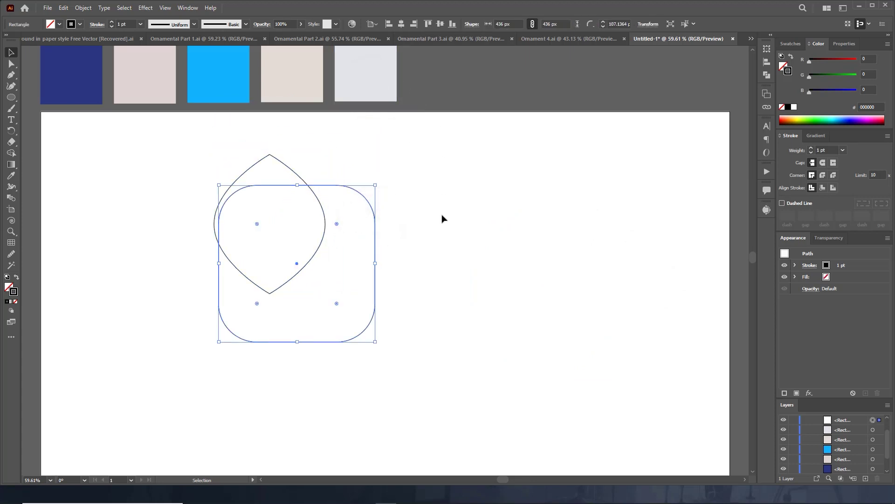
scroll(443, 185, down, 2)
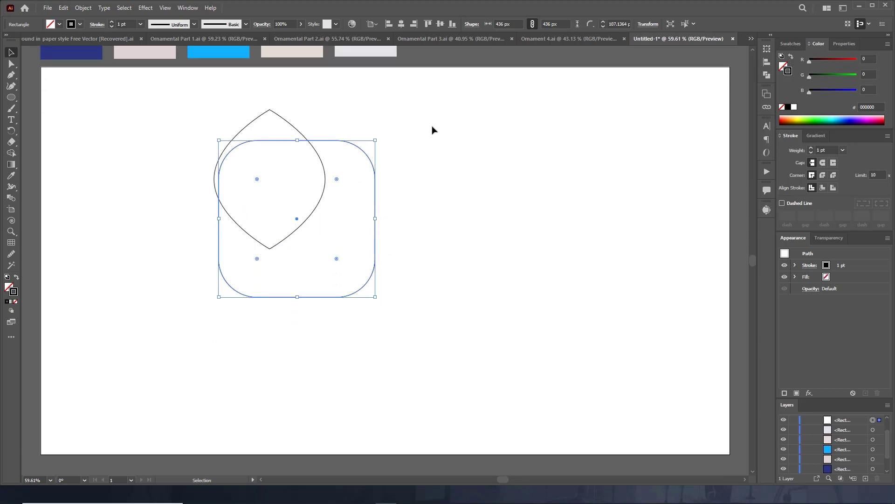
click(400, 24)
click(439, 24)
Move the leaf to the top of the square and centre it horizontally on the square.
mouse_move(319, 152)
mouse_down()
mouse_move(425, 175)
mouse_move(436, 151)
mouse_move(430, 131)
mouse_up()
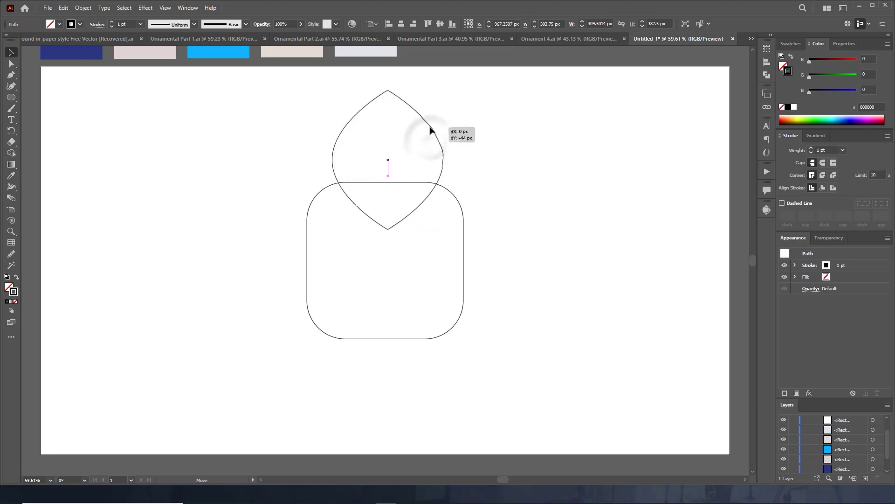
drag(366, 267, 410, 120)
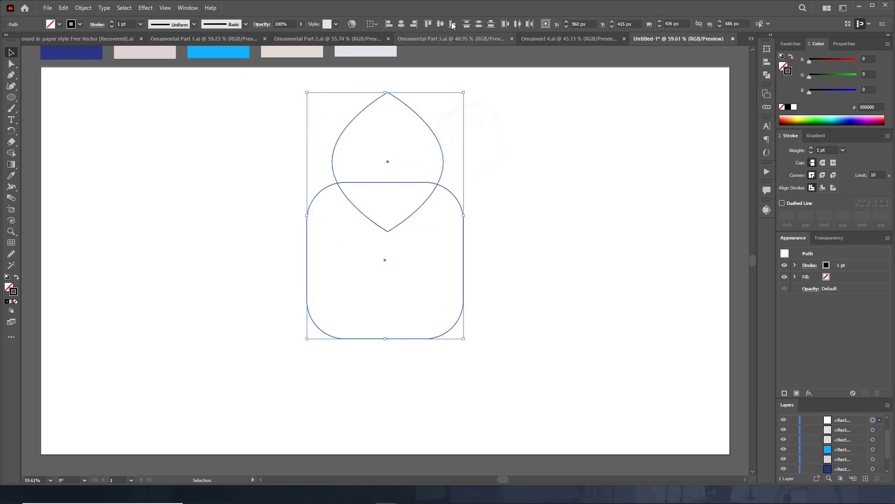
click(403, 24)
click(541, 174)
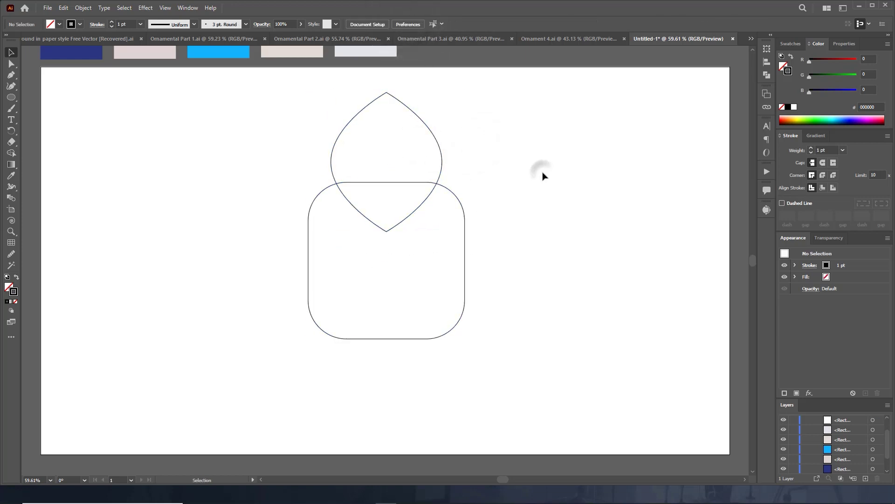
Group the leaf and square and centre the group horizontally on the artboard.
drag(358, 299, 367, 296)
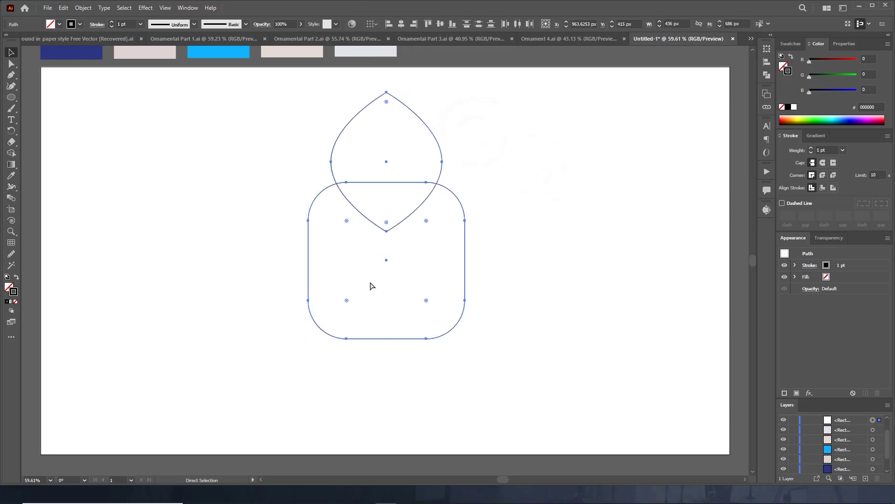
key(ctrl+g)
click(502, 261)
drag(474, 248, 443, 135)
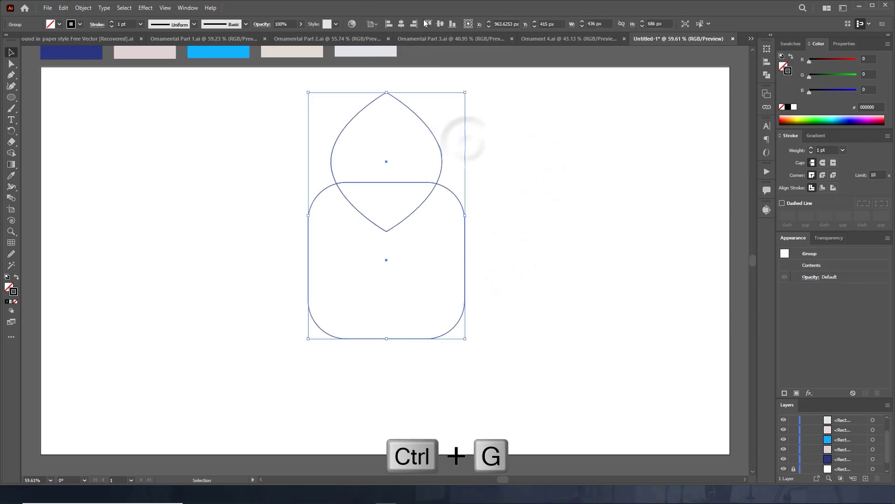
click(402, 24)
Ungroup the leaf and rounded square and select the leaf alone.
click(524, 244)
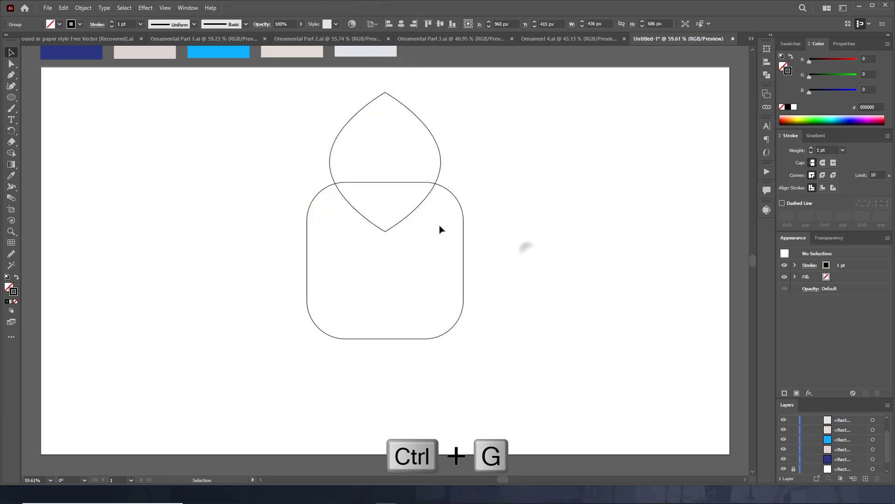
click(405, 219)
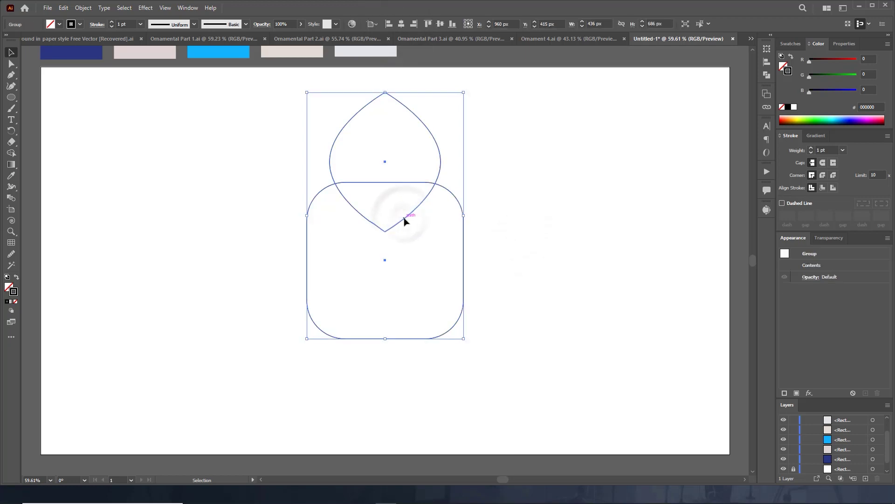
right_click(405, 219)
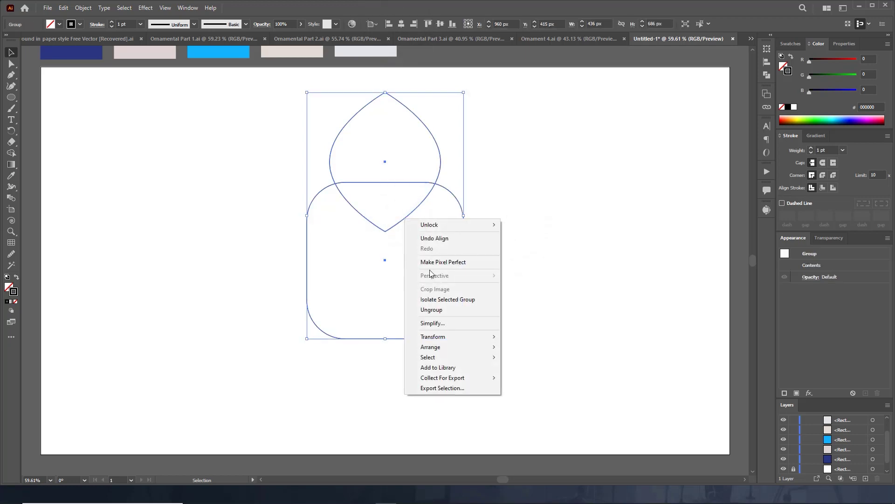
click(429, 309)
click(520, 244)
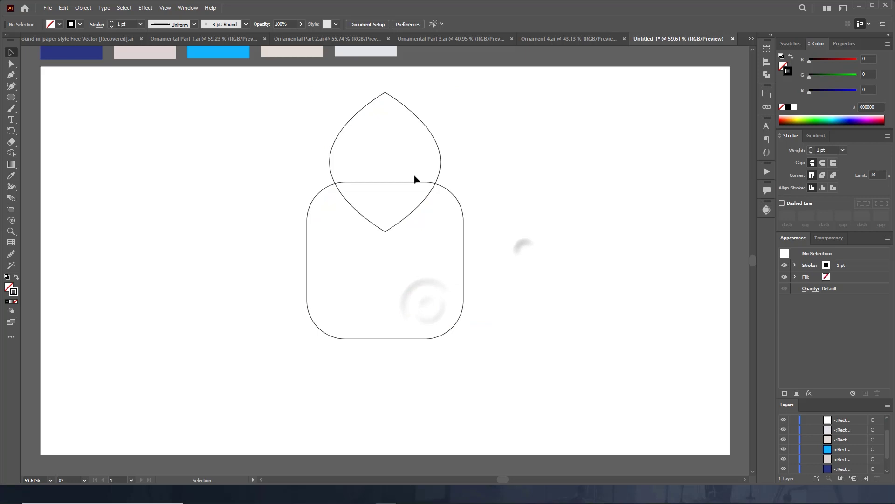
click(439, 175)
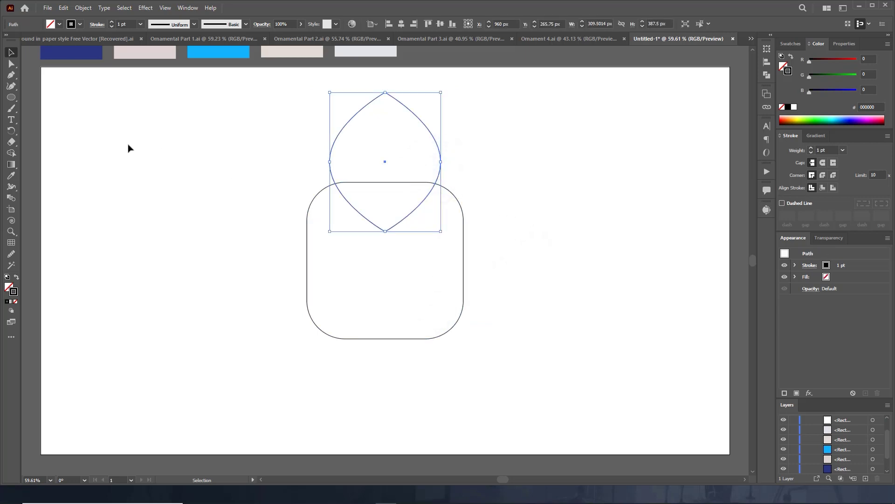
Reflect a copy of the leaf horizontally around the square's centre to make a bottom petal.
right_click(12, 135)
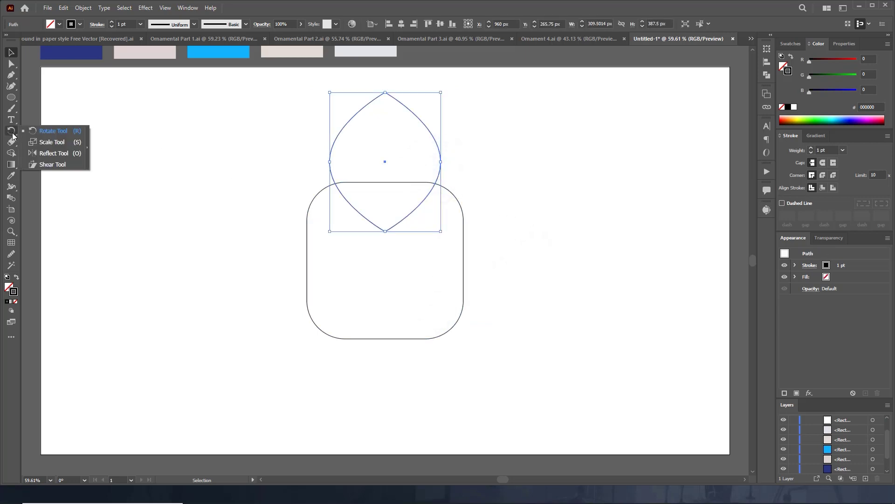
click(43, 154)
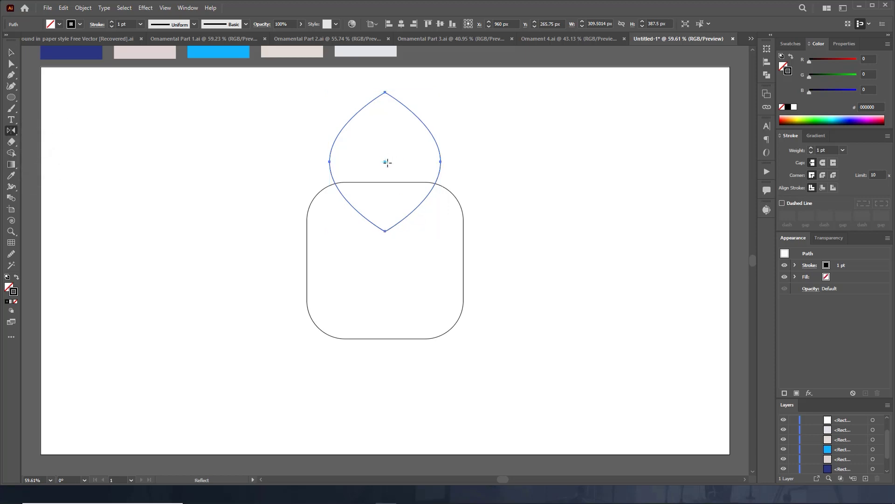
click(385, 161)
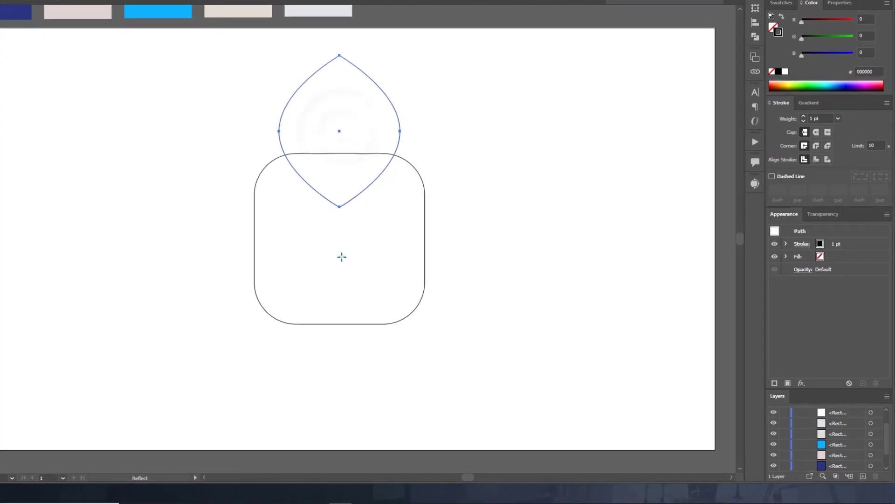
alt+click(326, 231)
click(580, 206)
click(590, 328)
key(v)
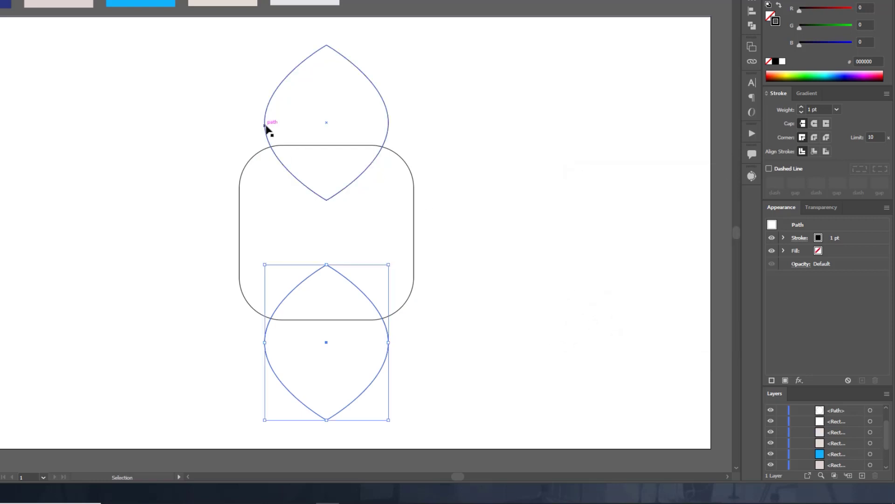
Make a 90° rotated copy of the top and bottom petals for left and right, then select all five shapes.
shift+click(266, 126)
right_click(267, 126)
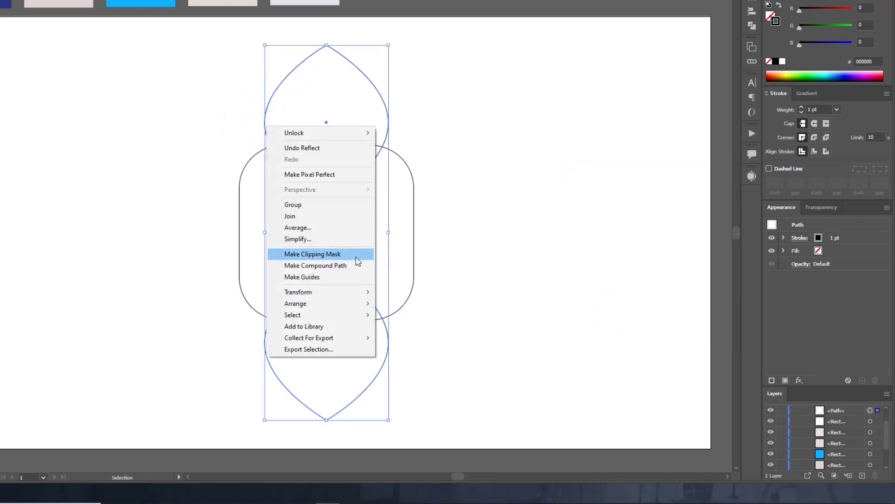
mouse_move(318, 292)
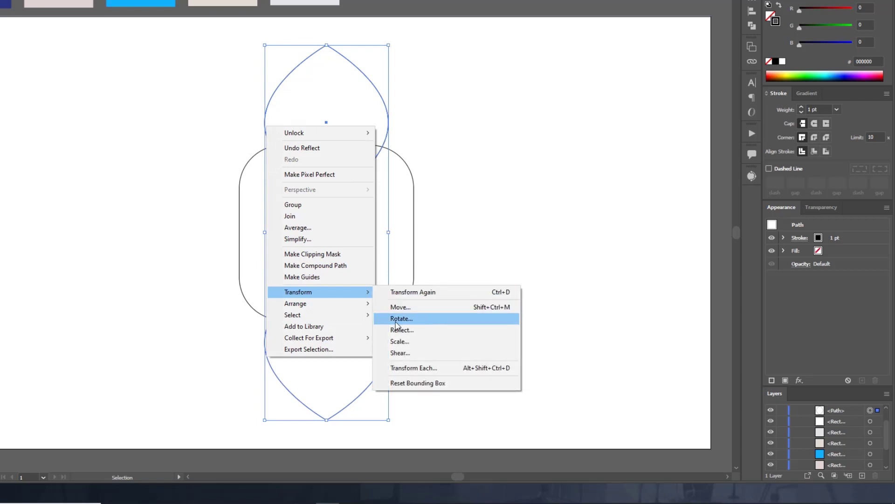
click(403, 320)
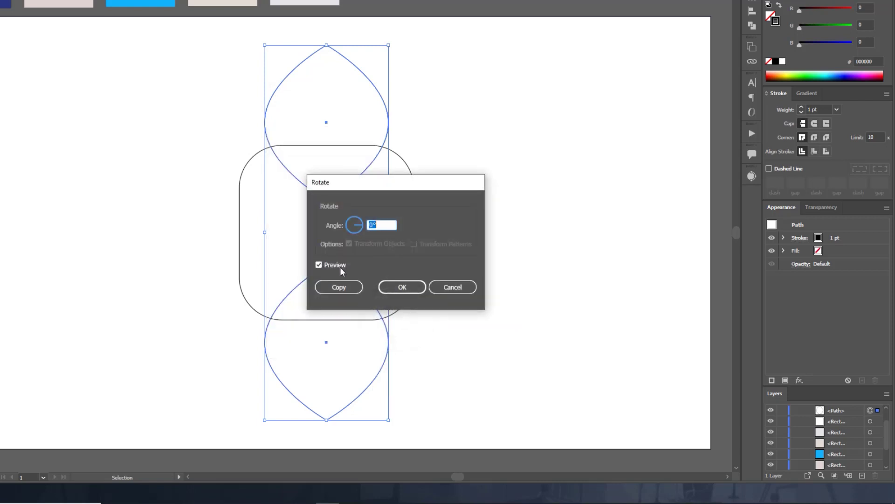
text(90)
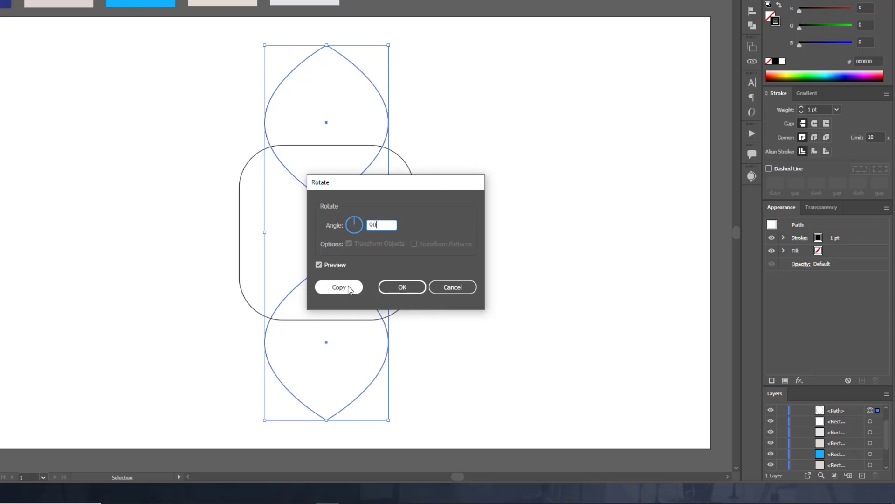
click(339, 287)
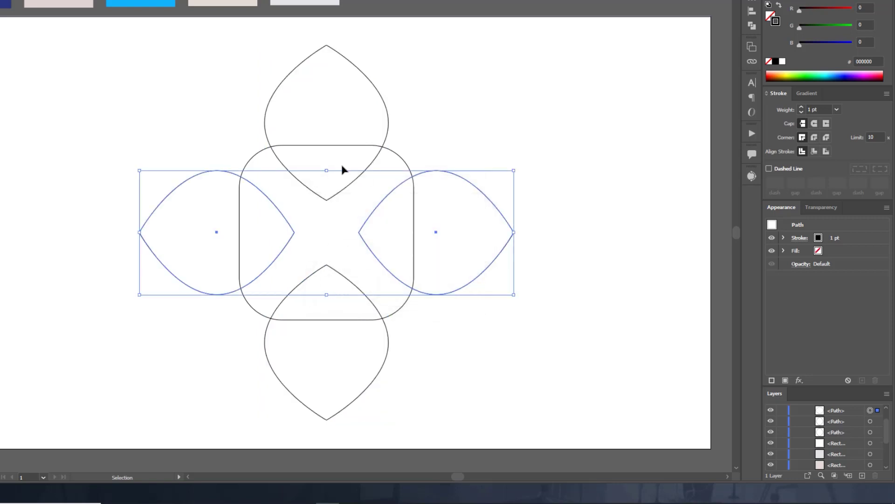
shift+click(389, 125)
shift+click(386, 328)
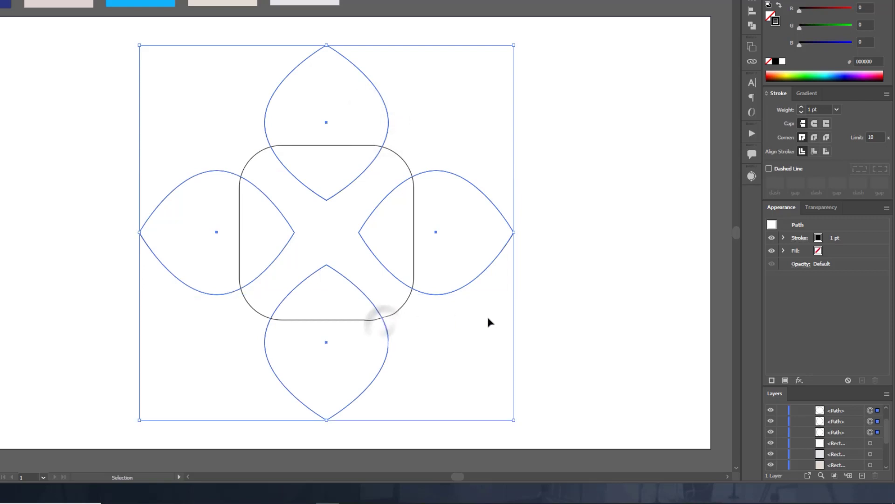
drag(230, 110, 440, 390)
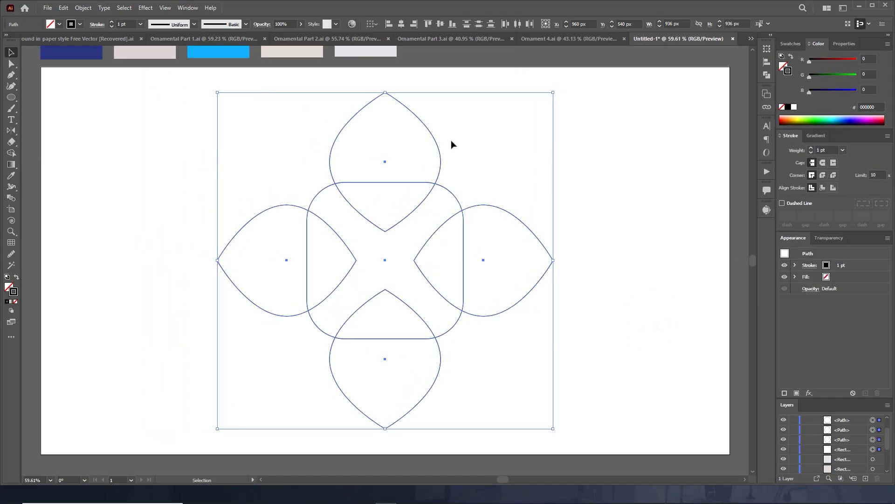
Merge the four petals and centre square with Shape Builder, then scale the flower to about 523 px.
click(11, 153)
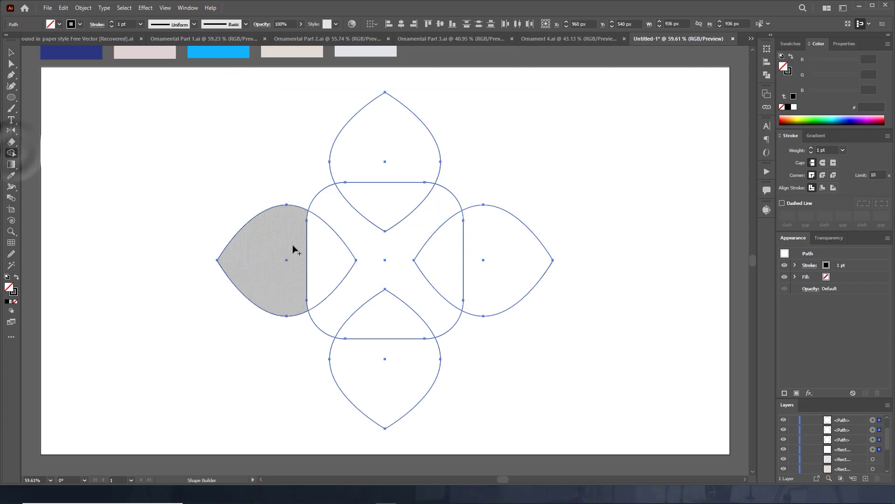
drag(294, 250, 380, 168)
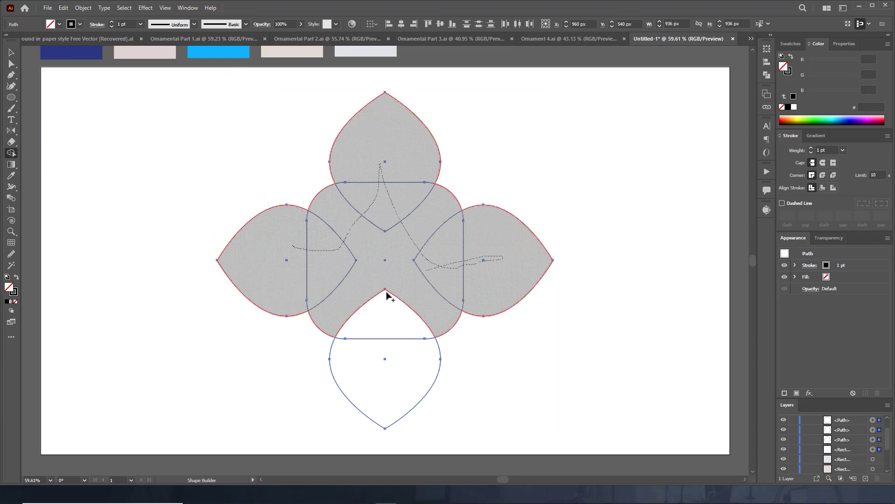
drag(381, 168, 380, 370)
key(v)
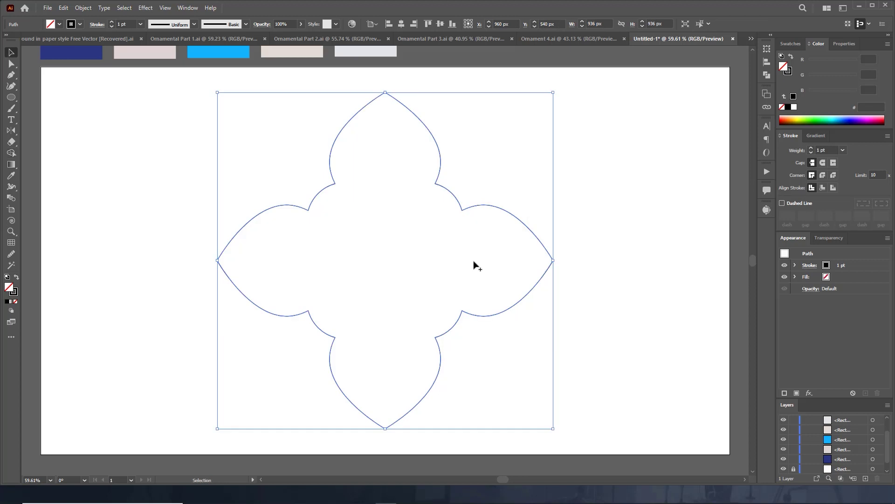
drag(554, 92, 432, 242)
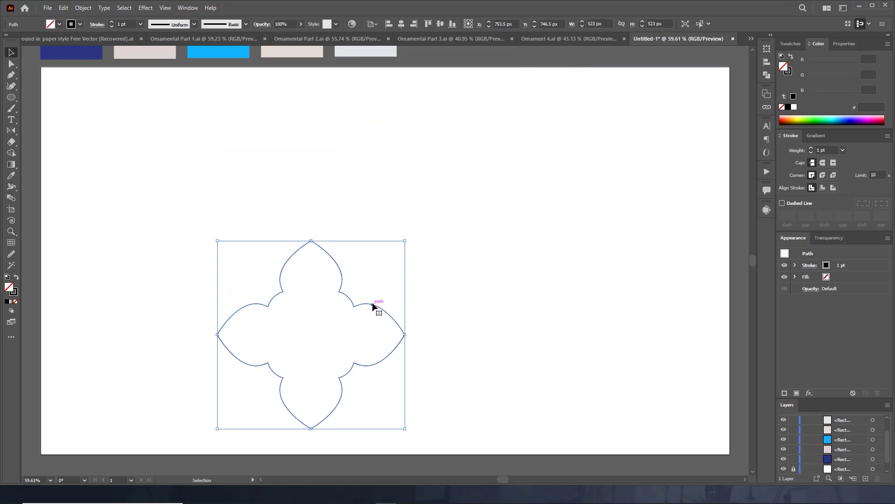
click(14, 294)
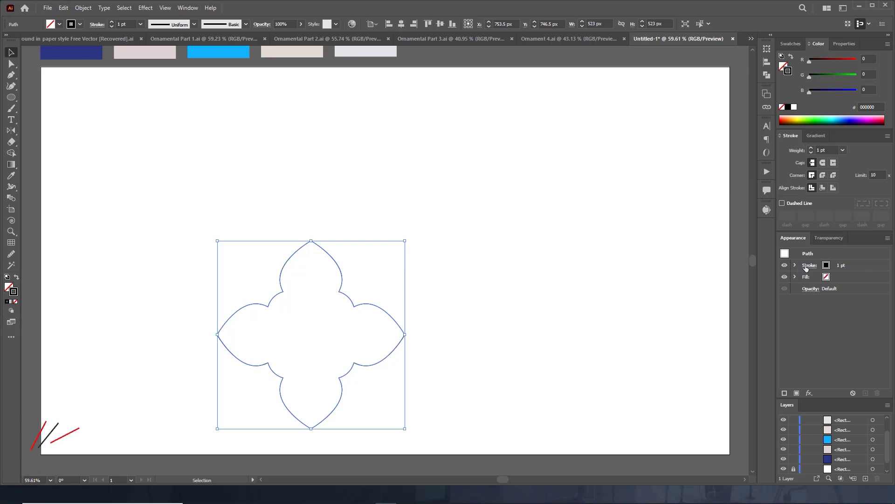
Set the flower's stroke weight to 20 pt and reposition it near the bottom.
click(844, 264)
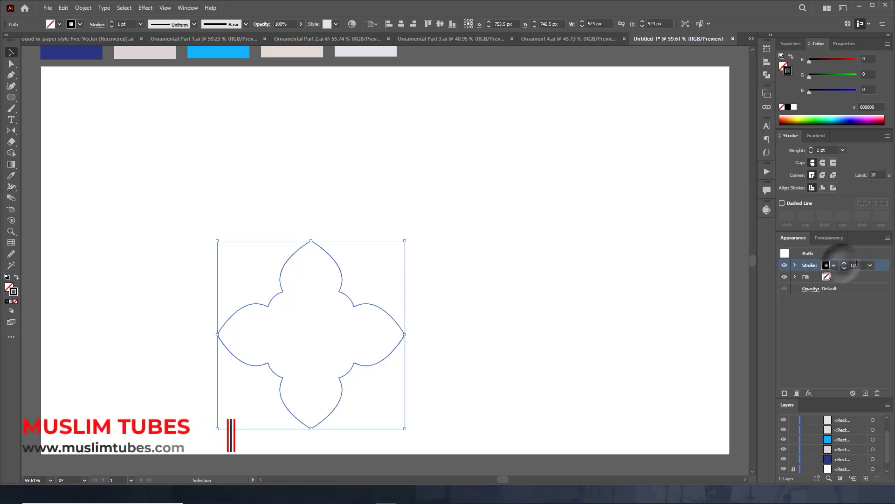
click(870, 266)
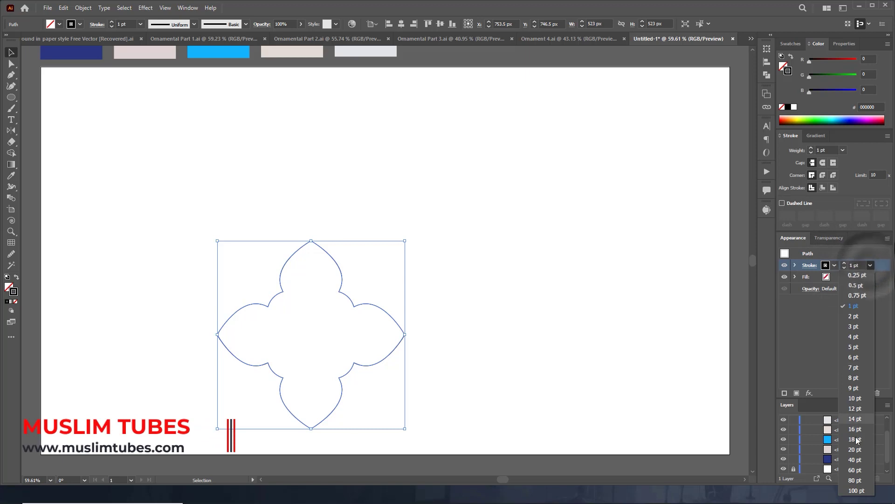
click(855, 452)
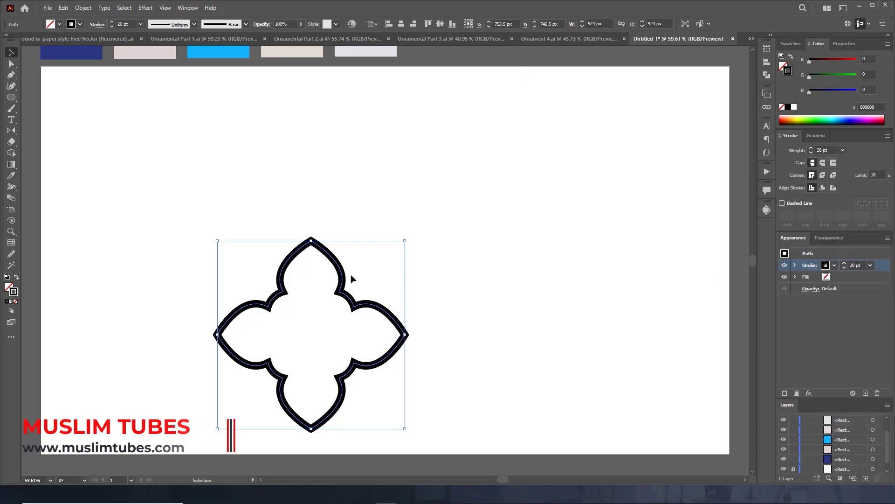
drag(342, 278, 343, 243)
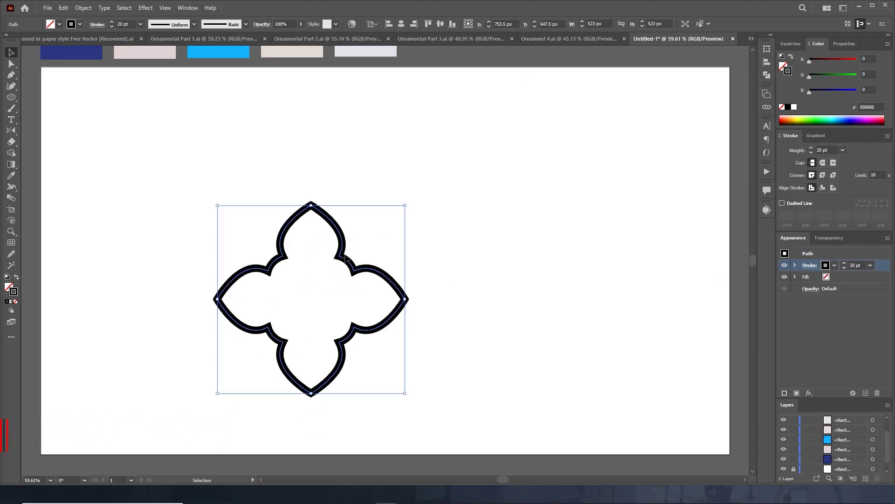
drag(342, 250, 337, 297)
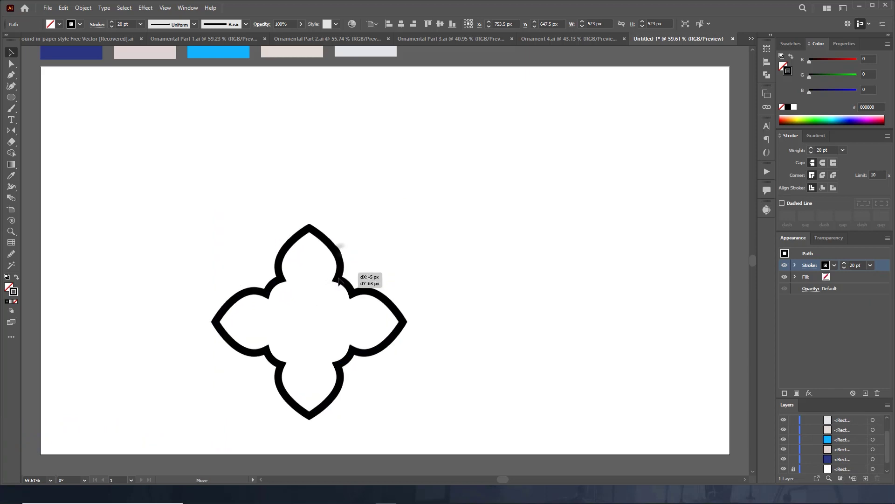
Alt-drag a duplicate flower directly above so the tips touch, then zoom out and nudge both.
drag(328, 263, 333, 81)
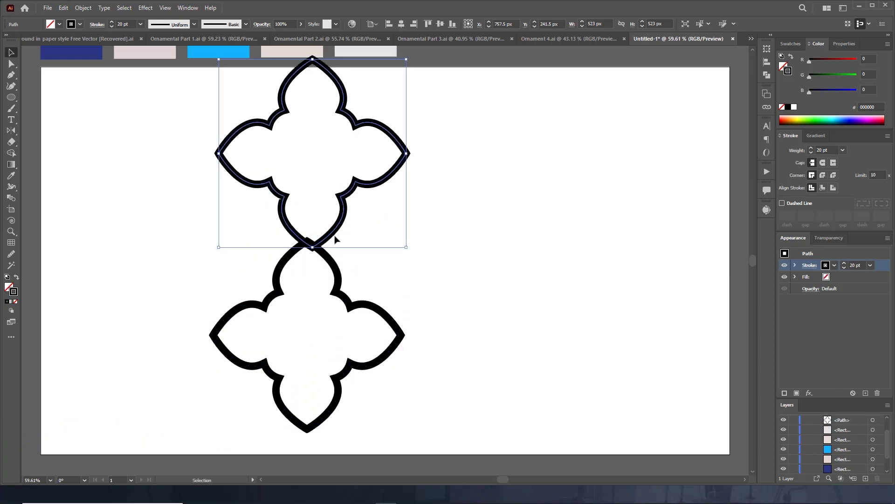
drag(332, 236, 326, 218)
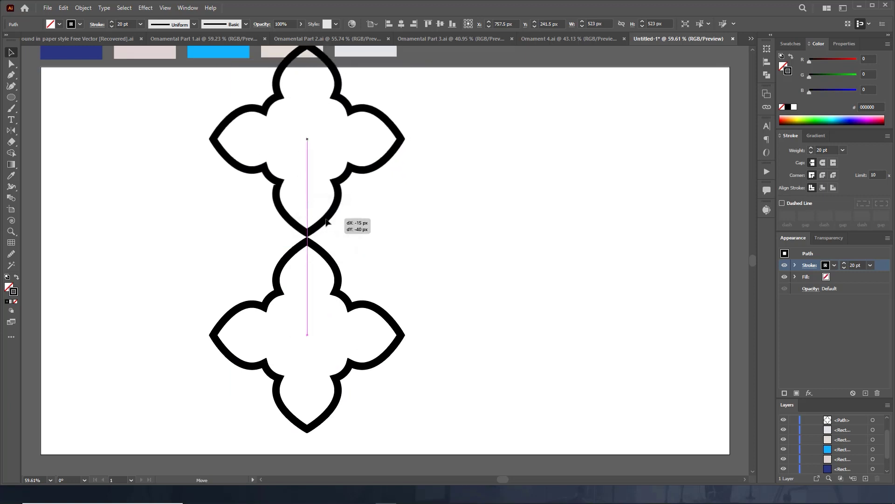
drag(327, 218, 328, 221)
key(ctrl+alt+a)
key(ctrl+minus)
drag(290, 248, 289, 254)
click(393, 259)
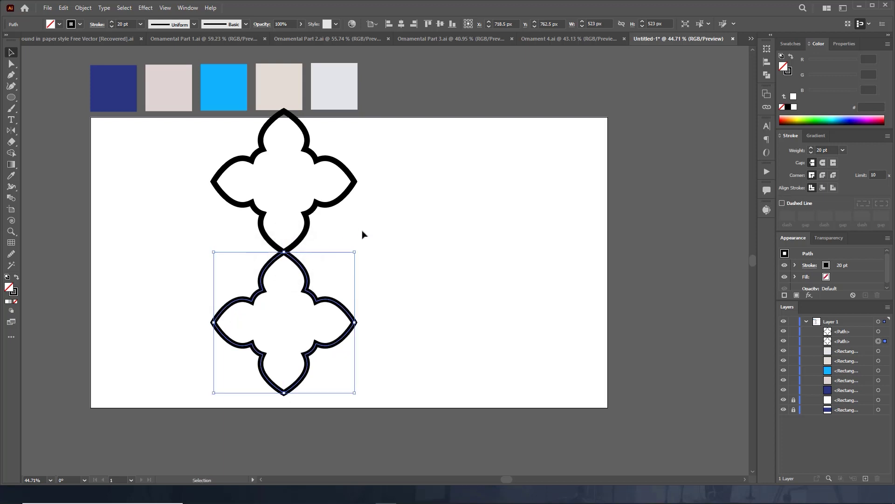
Alt-drag two copies of the flower pair to the right, petals touching, forming three columns.
click(362, 233)
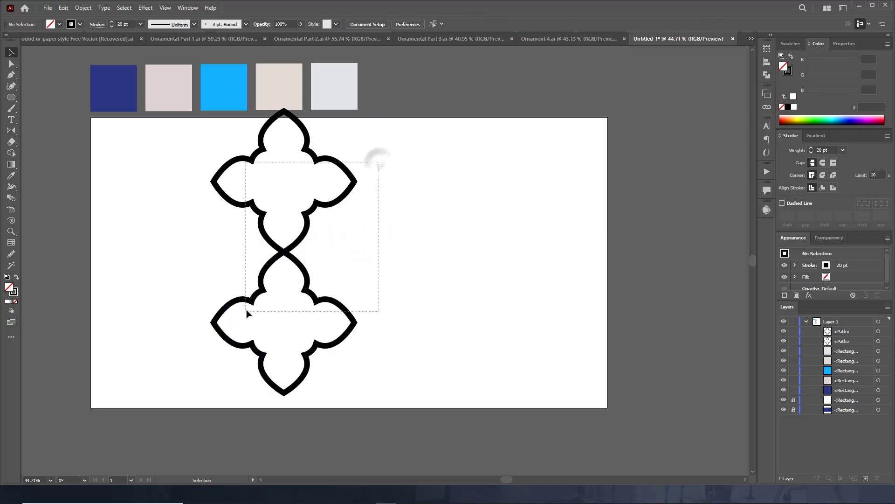
drag(379, 166, 248, 314)
drag(284, 251, 427, 255)
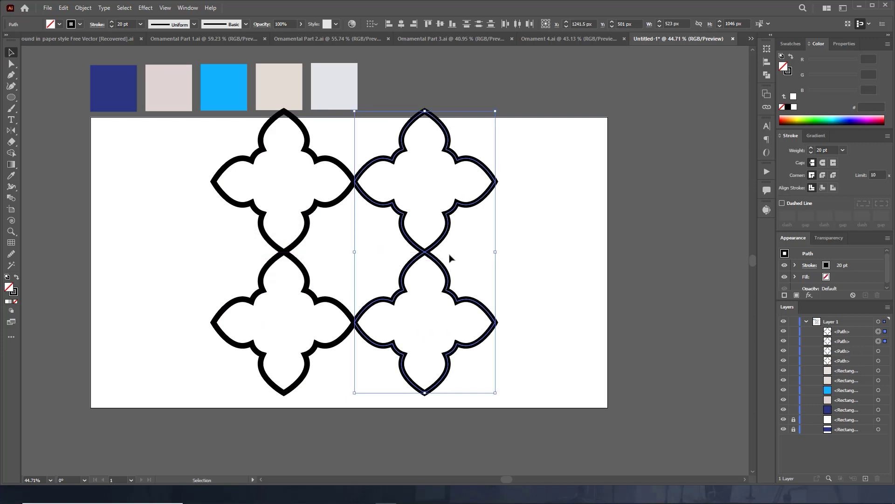
click(518, 253)
key(ctrl+z)
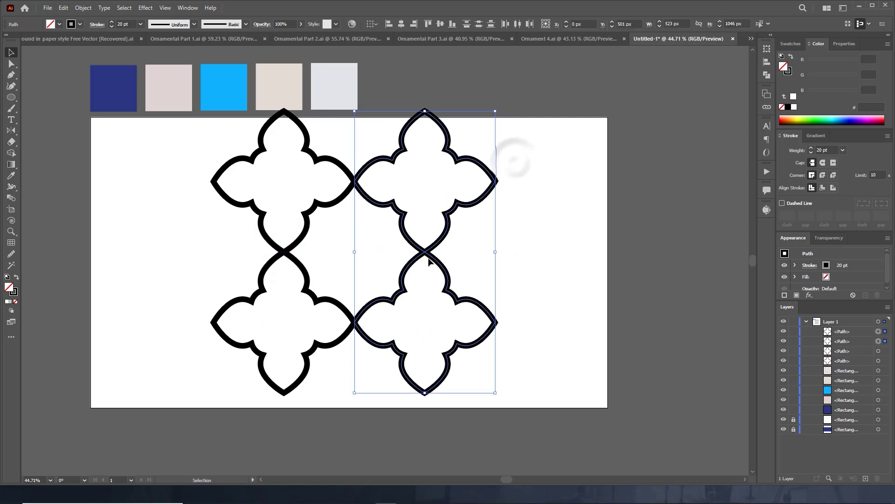
drag(425, 254, 568, 252)
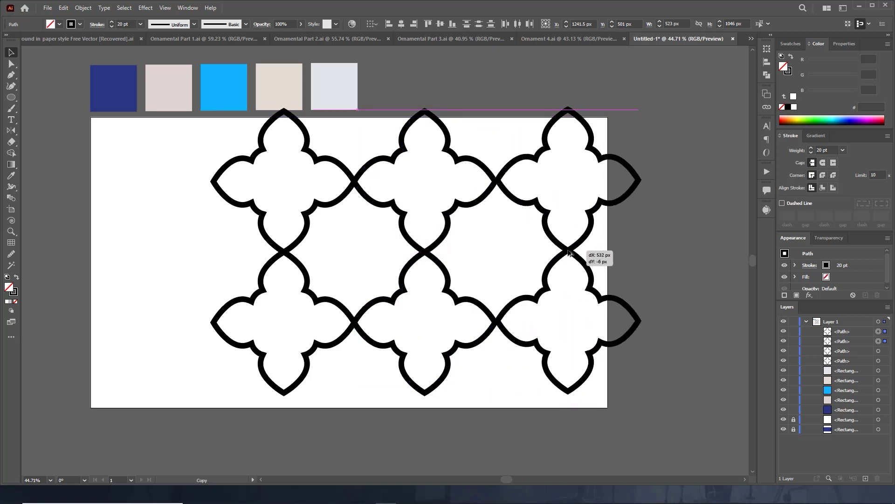
drag(569, 252, 567, 253)
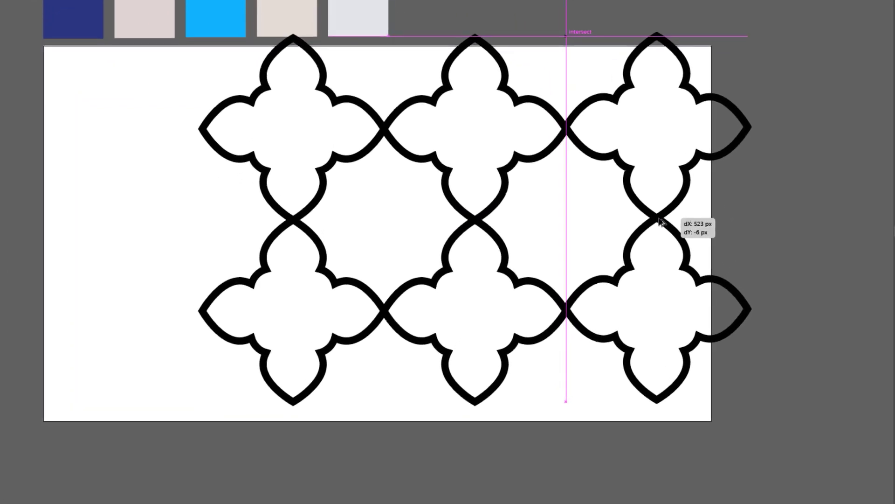
drag(660, 220, 661, 221)
click(790, 211)
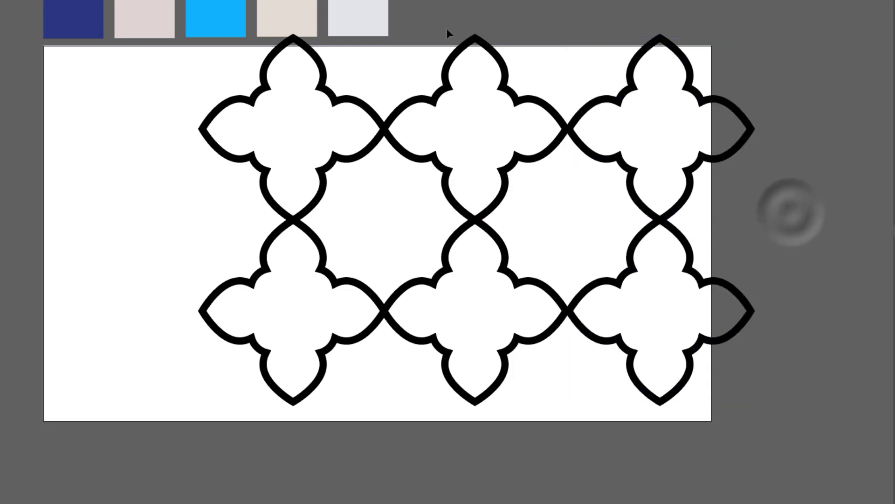
Nudge the right column of tiles left into line, then select all six tiles.
drag(186, 96, 718, 360)
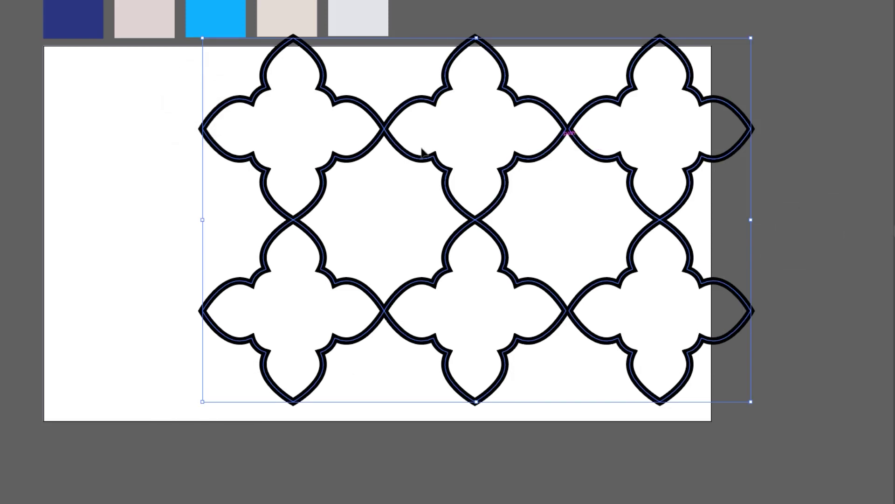
click(807, 80)
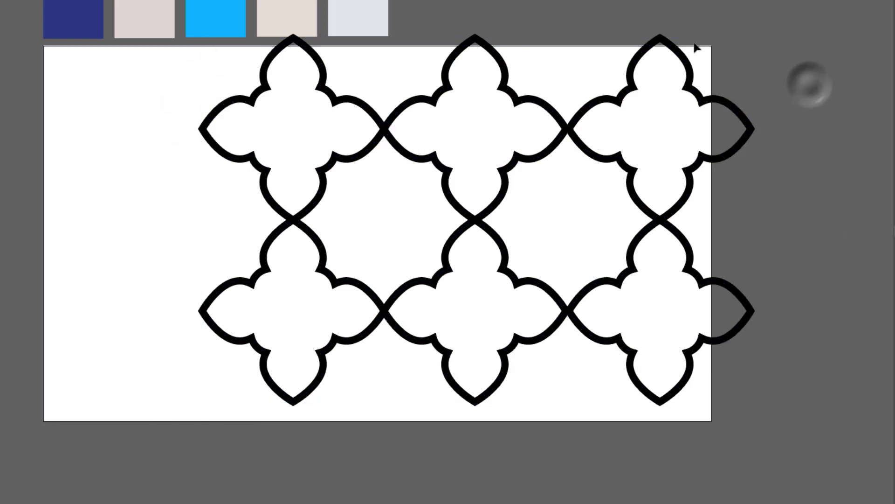
drag(711, 42, 601, 175)
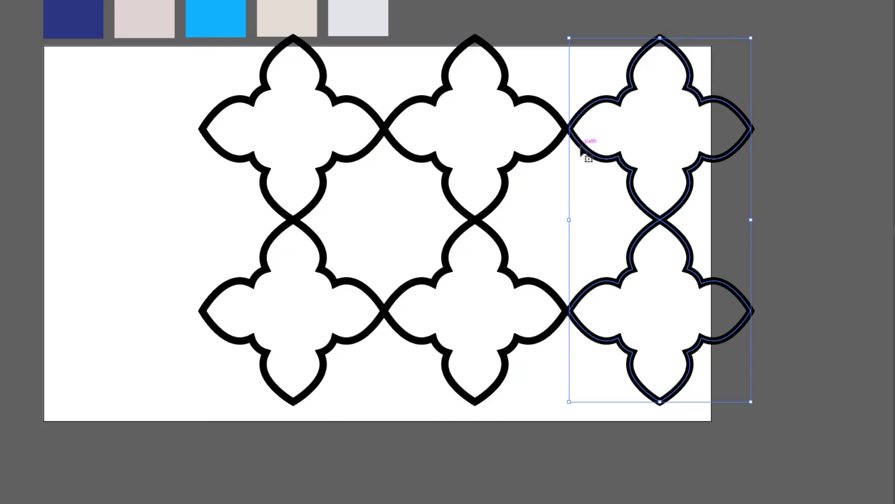
key(Left)
key(Left)
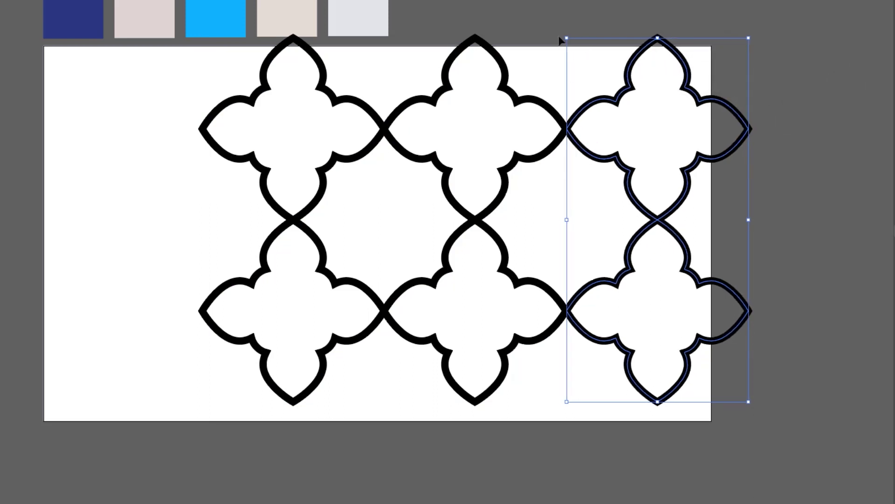
drag(528, 55, 583, 107)
click(774, 130)
click(659, 312)
drag(544, 47, 606, 289)
drag(176, 90, 844, 369)
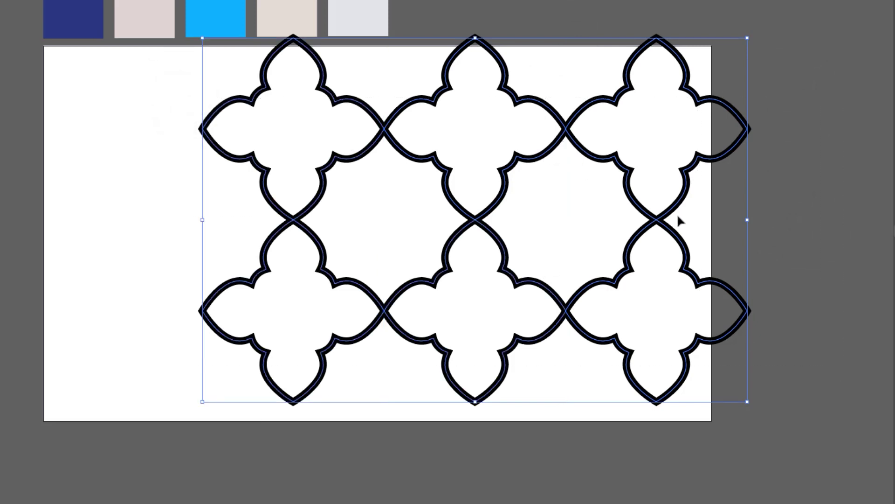
Group the six flower tiles and set their outline colour to white.
key(ctrl+g)
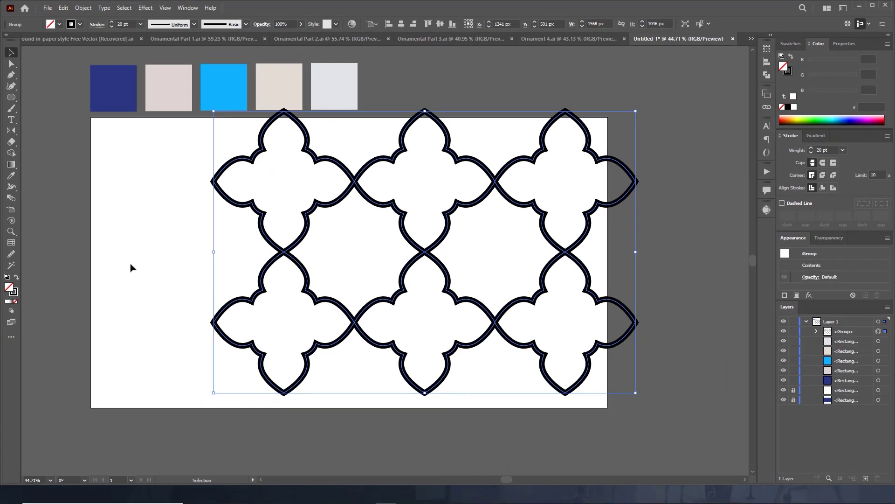
click(14, 293)
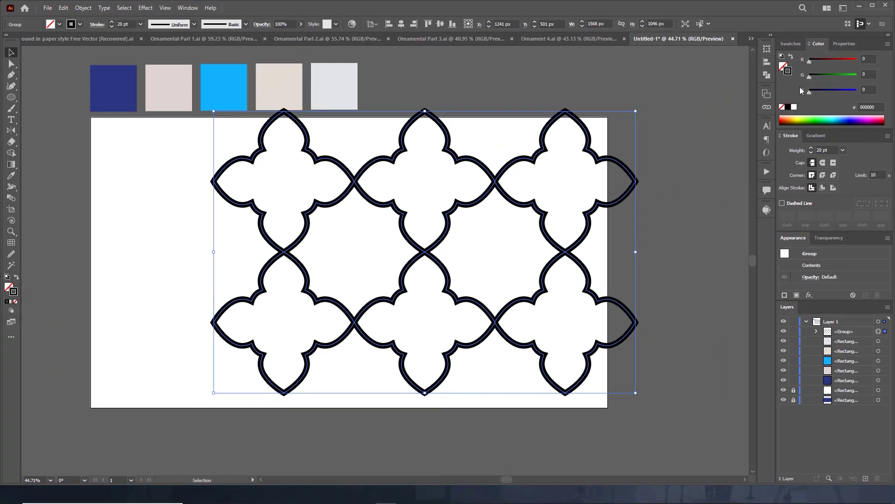
click(795, 107)
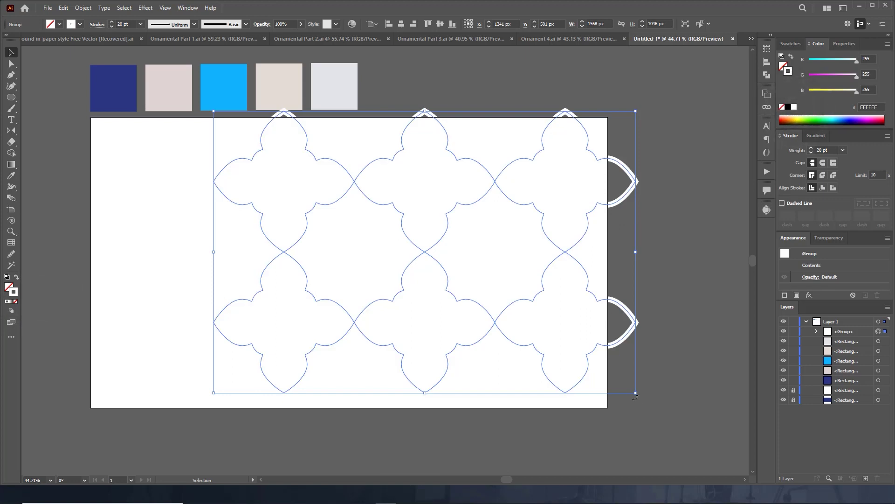
Rotate the tile pattern about 45°, make its outlines black, and shift it down-left.
drag(650, 384, 639, 277)
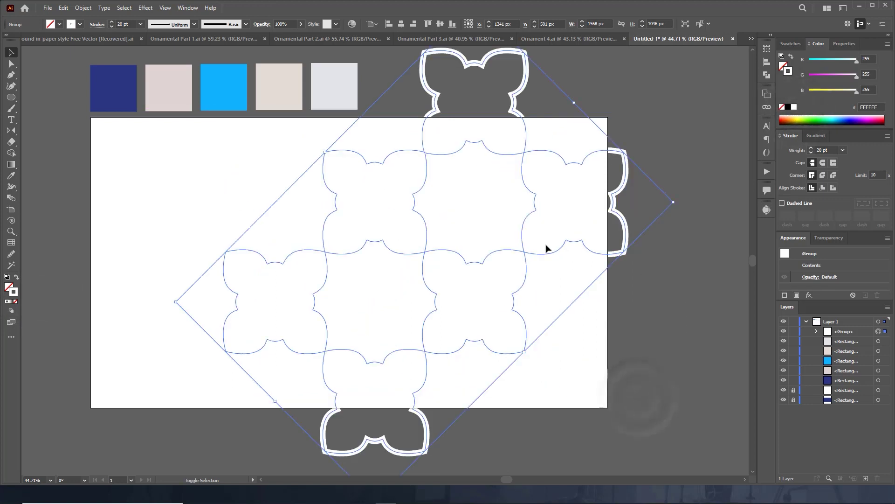
drag(379, 242, 499, 260)
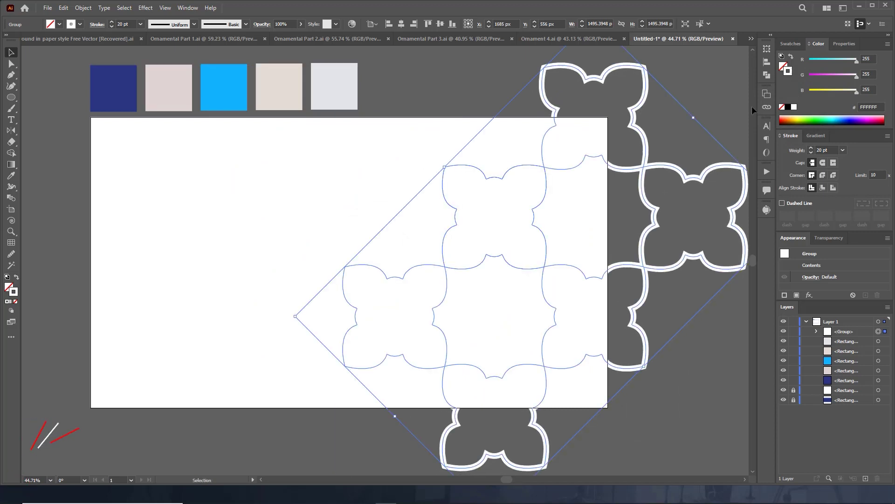
click(788, 108)
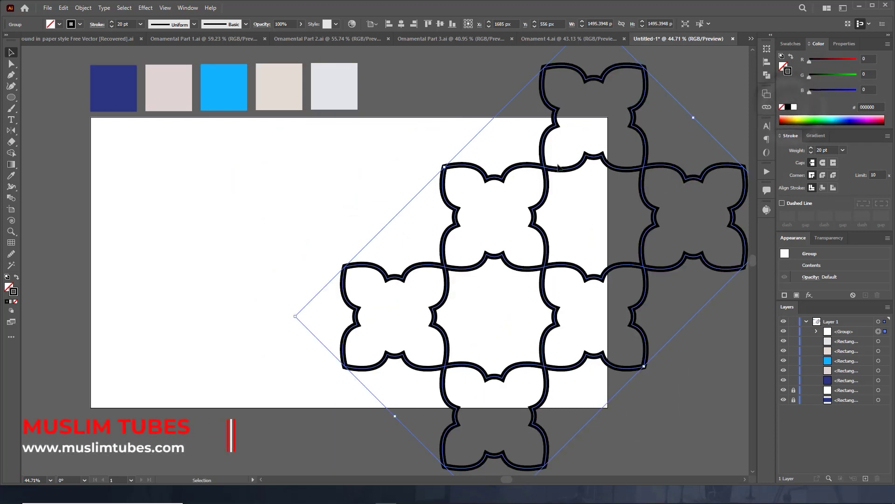
drag(548, 169, 524, 227)
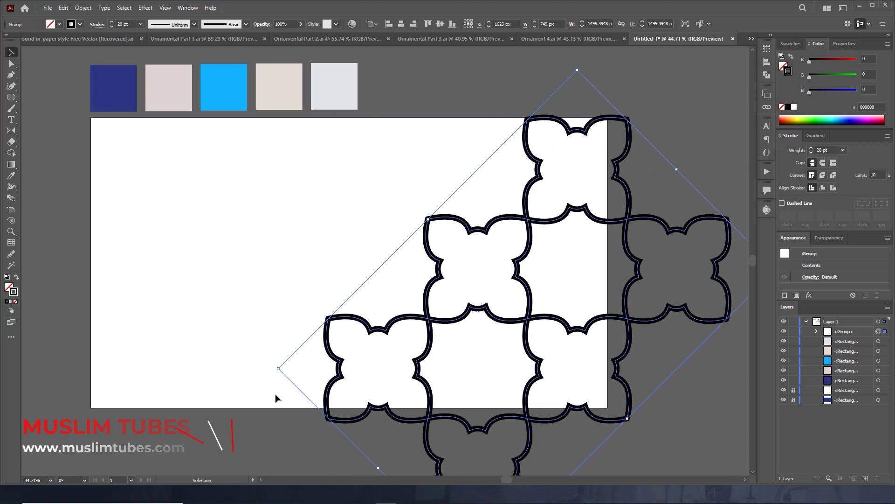
drag(417, 368, 412, 376)
Enlarge the tile pattern from its top edge and corner, then move it right and down.
mouse_move(574, 78)
mouse_down()
mouse_move(608, 116)
mouse_move(605, 131)
mouse_up()
scroll(586, 241, down, 3)
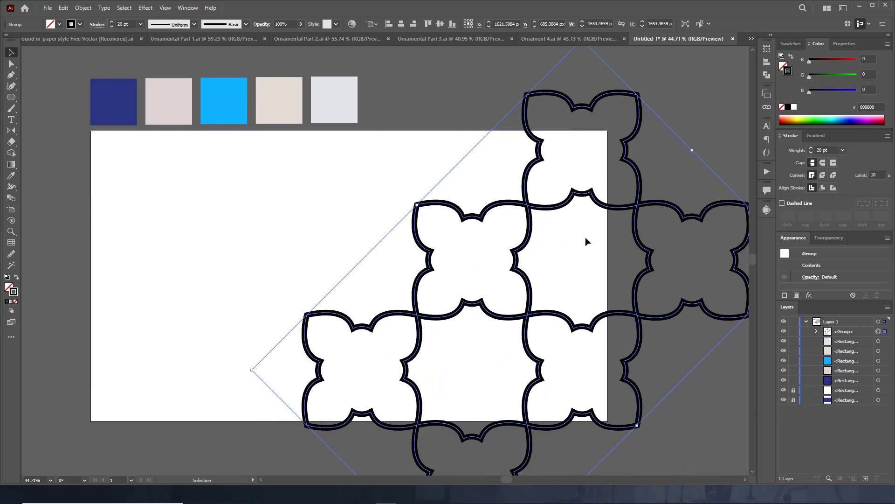
drag(253, 370, 182, 423)
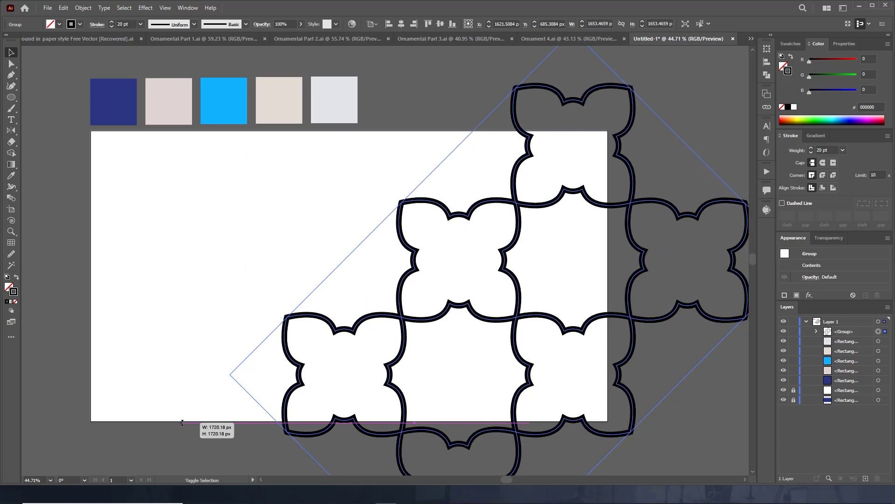
drag(182, 423, 155, 421)
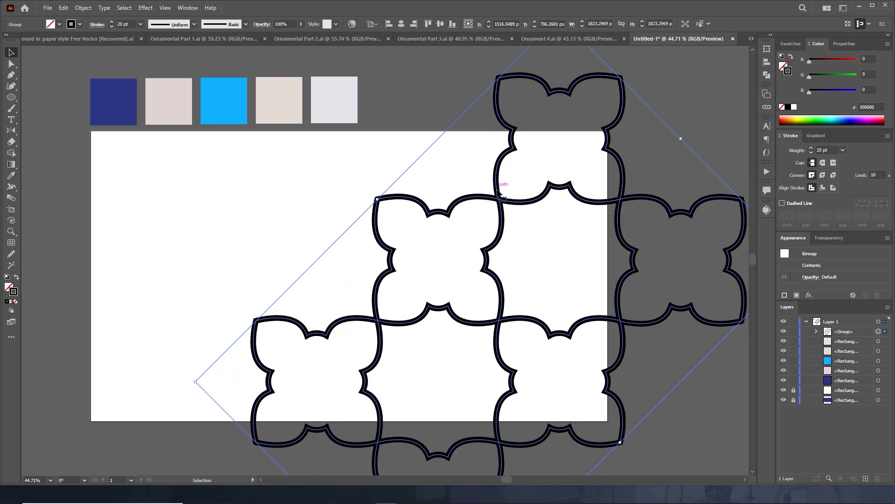
drag(501, 197, 524, 209)
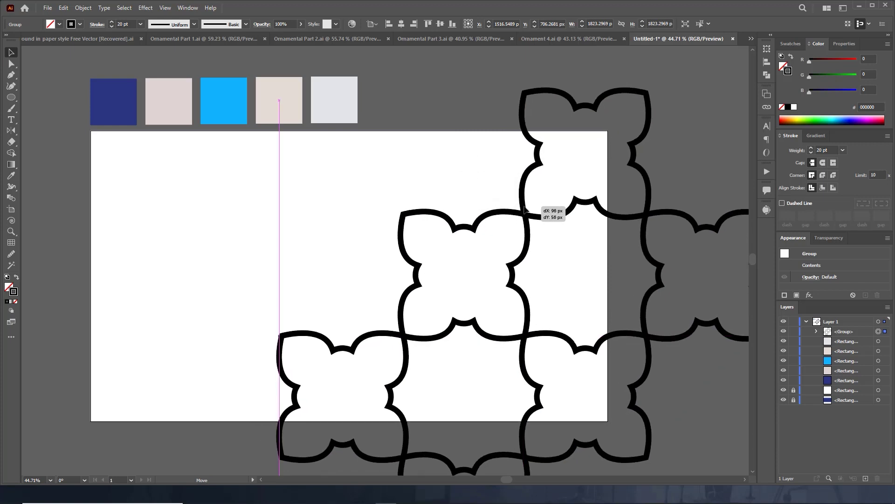
Zoom out to the whole artboard, reselect the tile group and set its outlines white.
click(469, 88)
key(z)
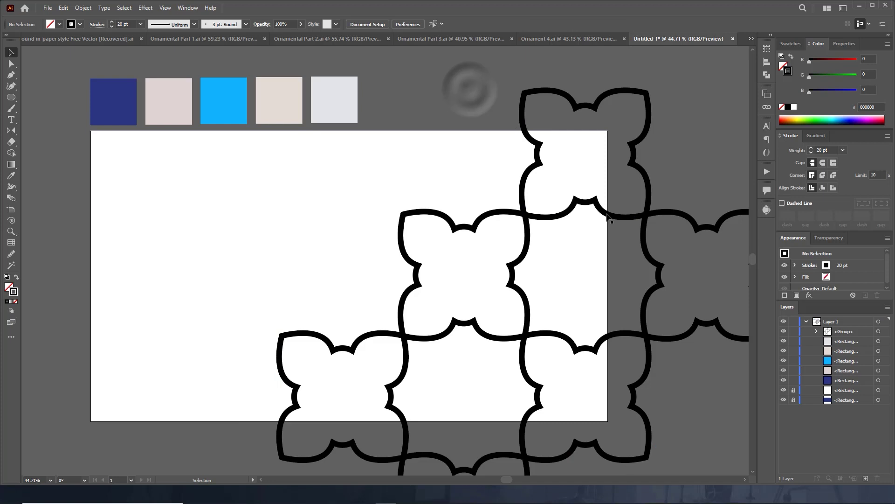
drag(585, 252, 486, 214)
key(v)
drag(669, 327, 607, 270)
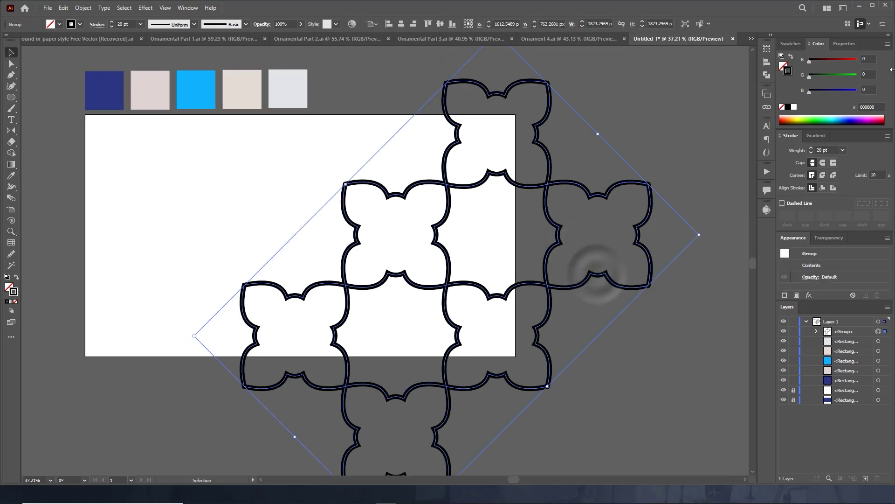
click(794, 107)
Copy the tile pattern group and paste two copies in front of it.
click(641, 113)
click(554, 186)
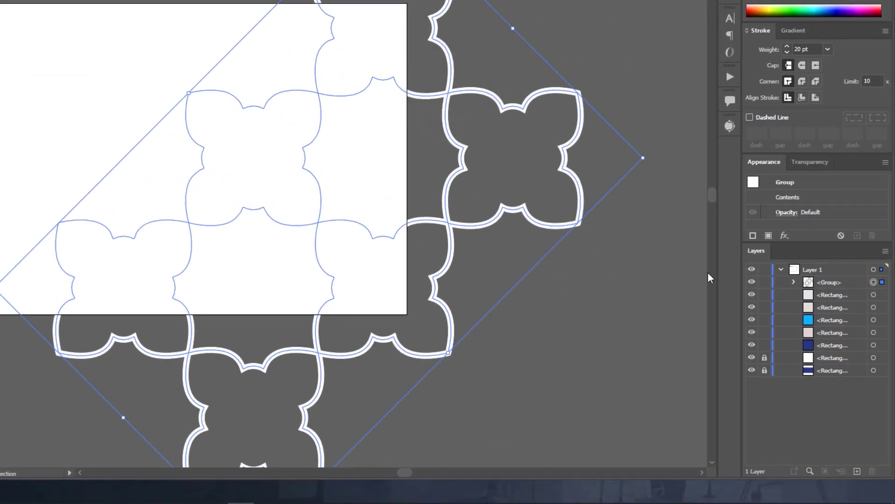
key(a)
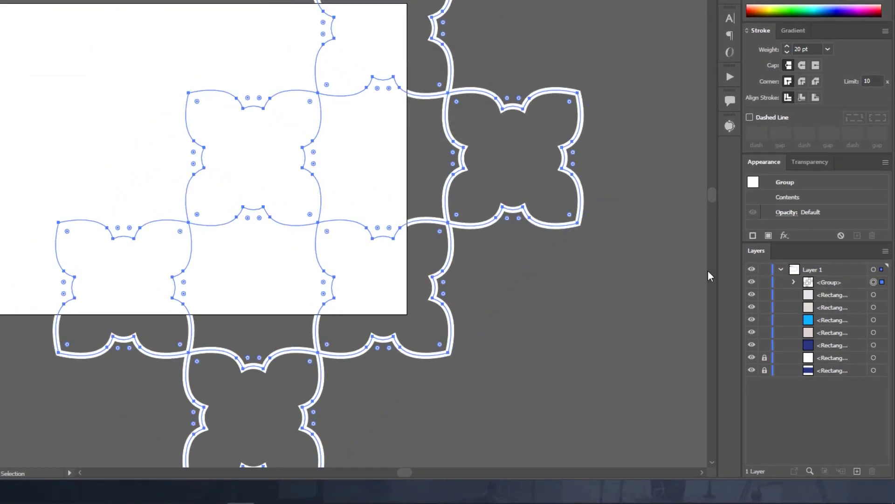
key(ctrl+c)
key(ctrl+f)
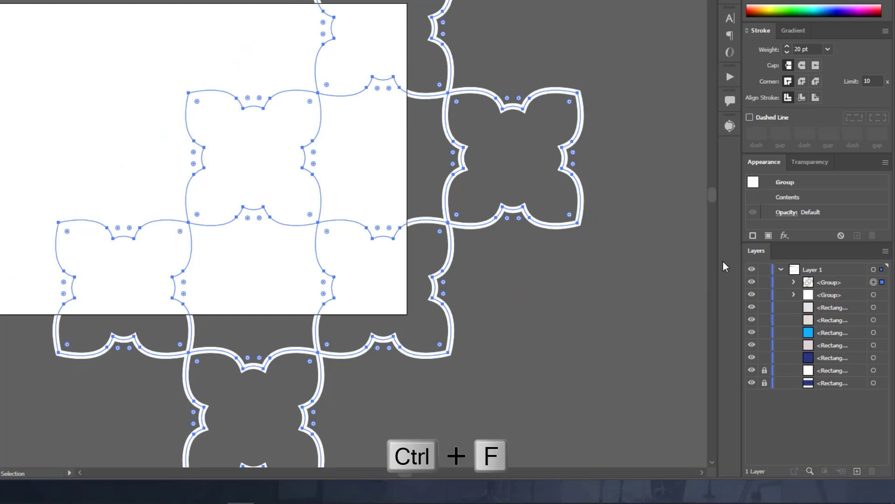
key(ctrl+f)
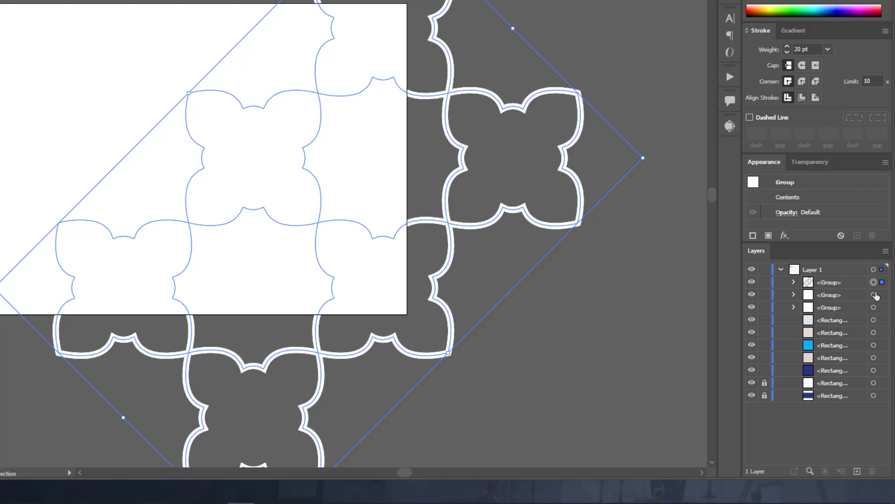
Lock and hide the top two tile copies, and move the working group just above the background.
click(874, 307)
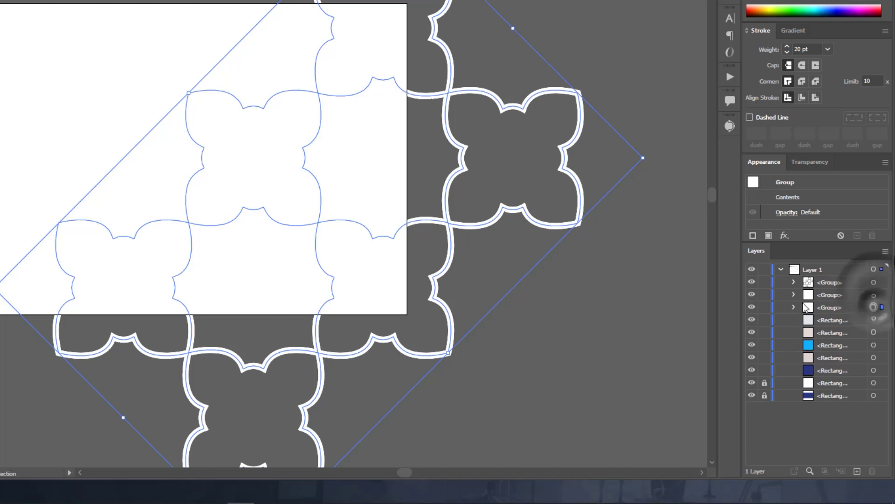
click(765, 295)
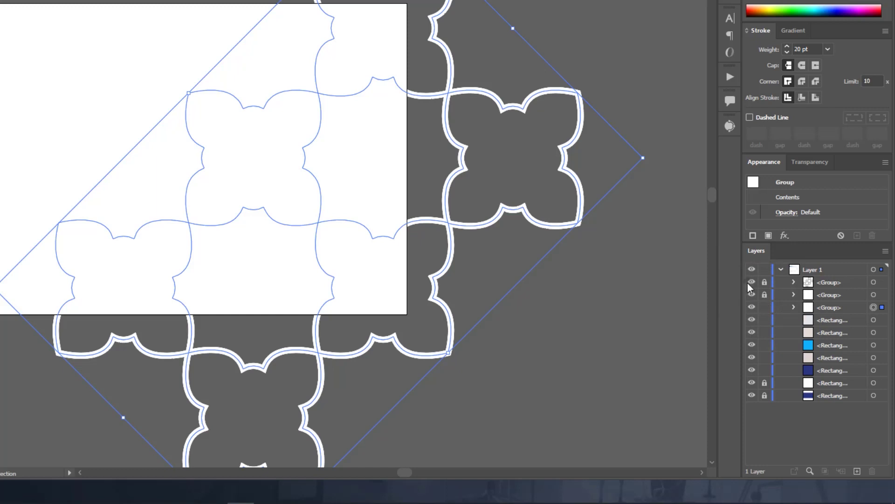
click(753, 282)
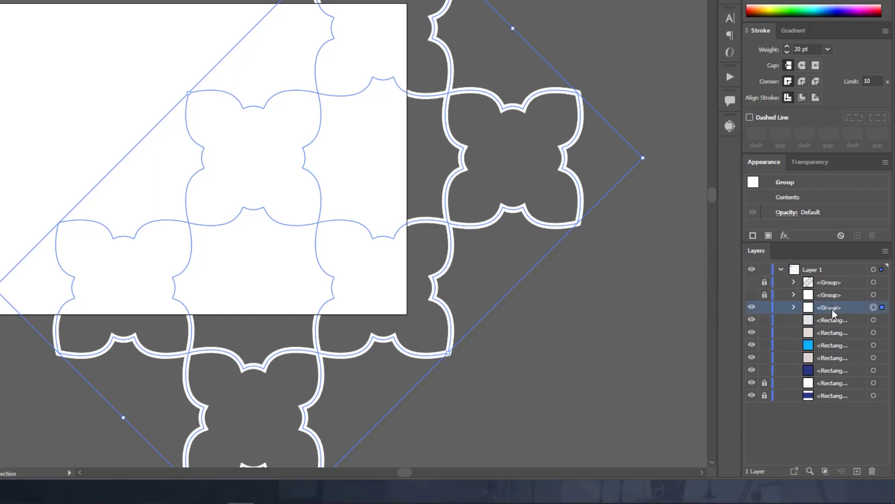
drag(832, 309, 832, 389)
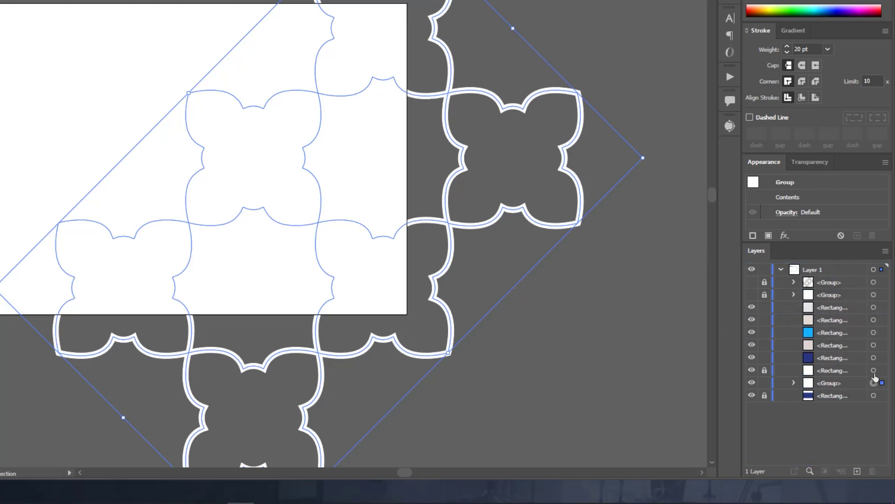
Unlock the white background rectangle and select it together with the working tile group.
click(874, 373)
click(765, 370)
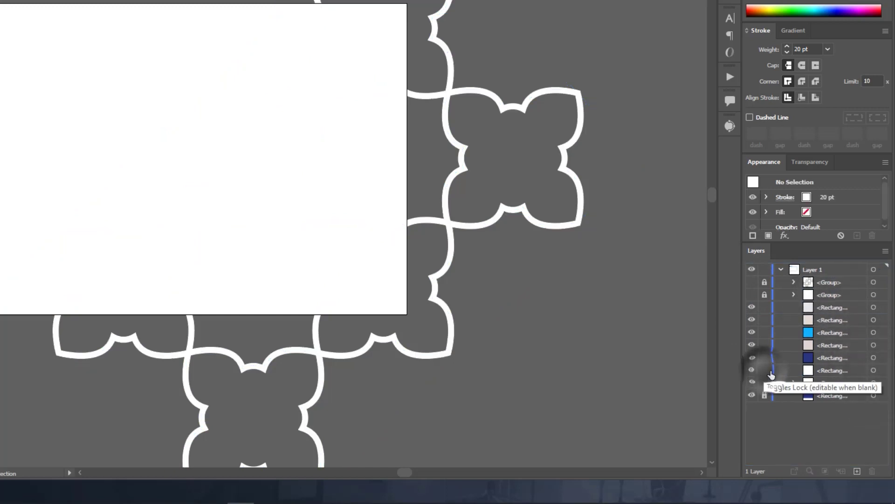
click(874, 370)
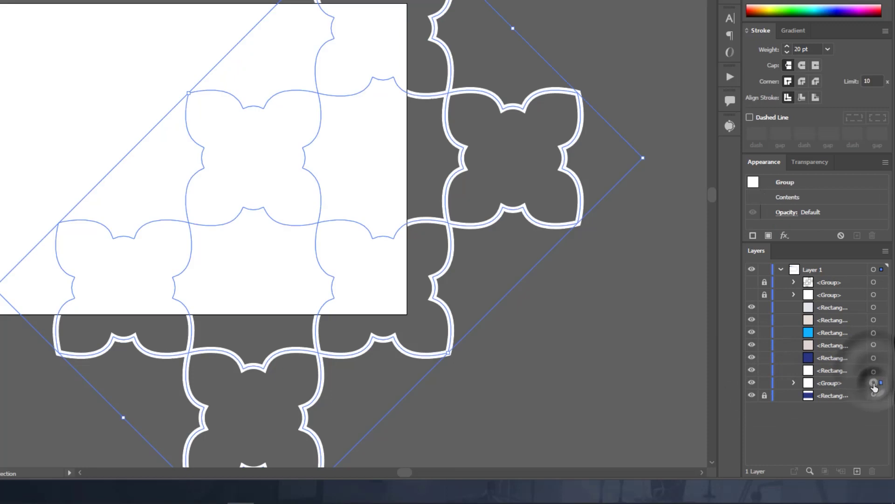
drag(48, 293, 217, 194)
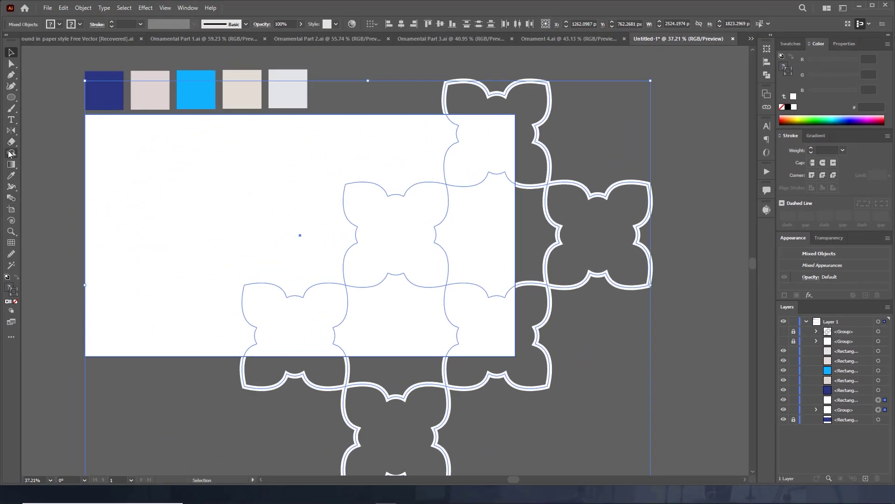
Use Shape Builder to merge the tile cells over the artboard's lower right.
click(10, 153)
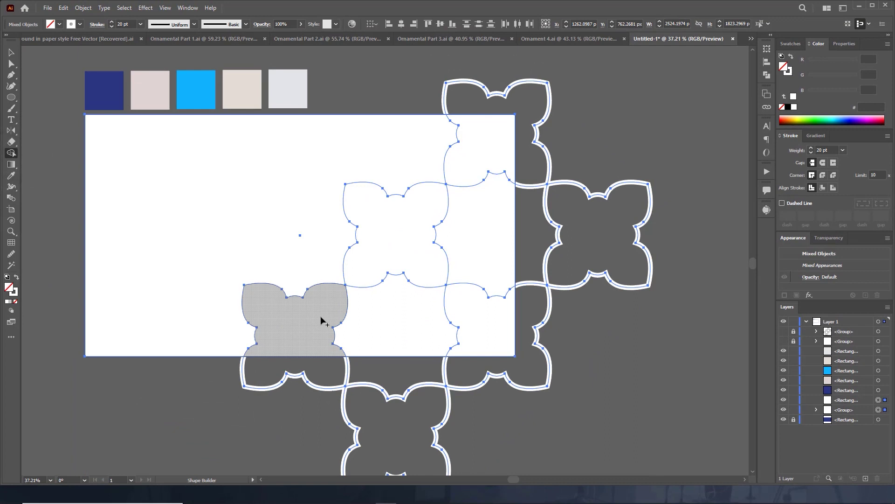
mouse_move(321, 320)
mouse_down()
mouse_move(515, 349)
mouse_move(419, 250)
mouse_move(564, 294)
mouse_move(574, 244)
mouse_move(517, 160)
mouse_move(480, 147)
mouse_up()
key(v)
click(621, 187)
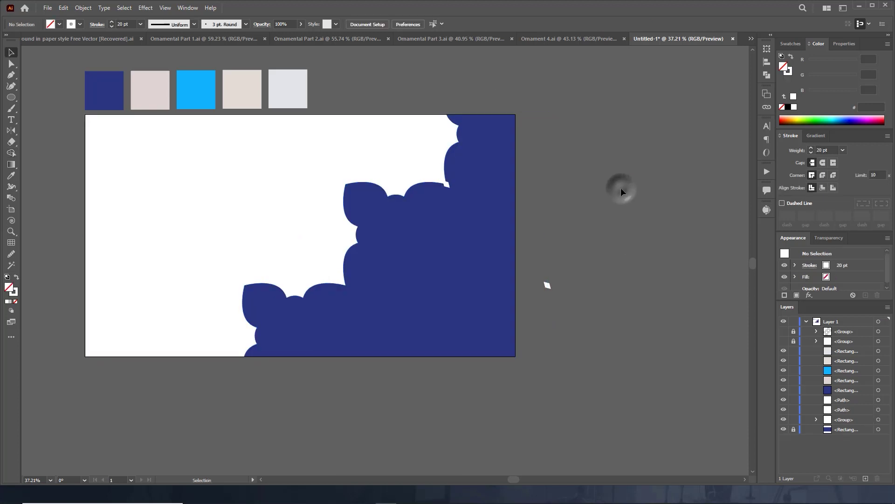
Inspect a small stray piece left off the artboard.
click(548, 285)
click(565, 292)
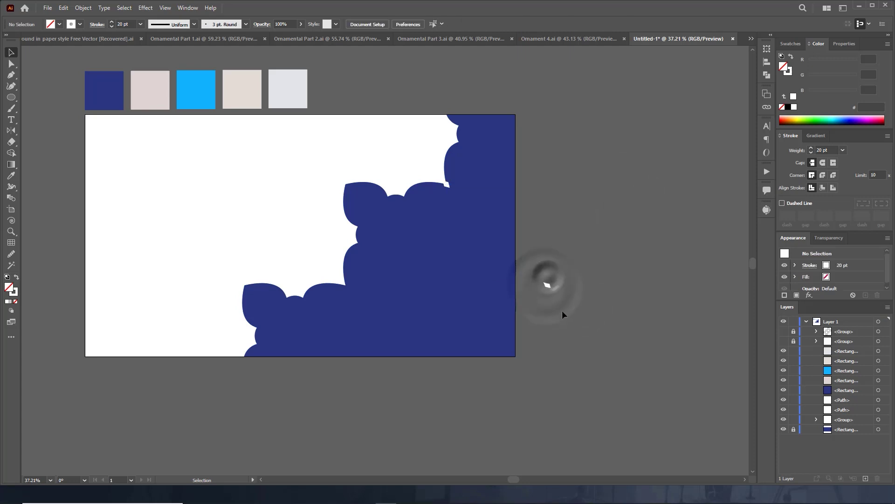
click(545, 279)
click(582, 322)
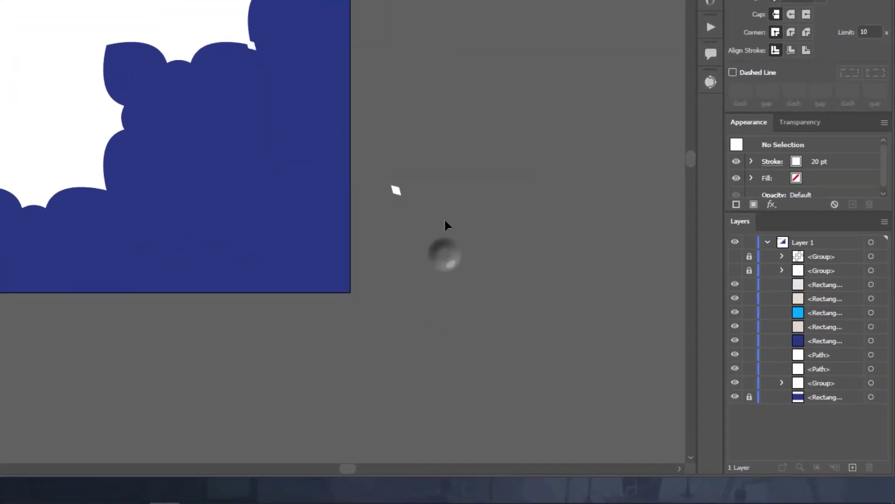
Remove the small stray path near the top of the canvas.
click(254, 49)
key(ctrl+j)
click(414, 152)
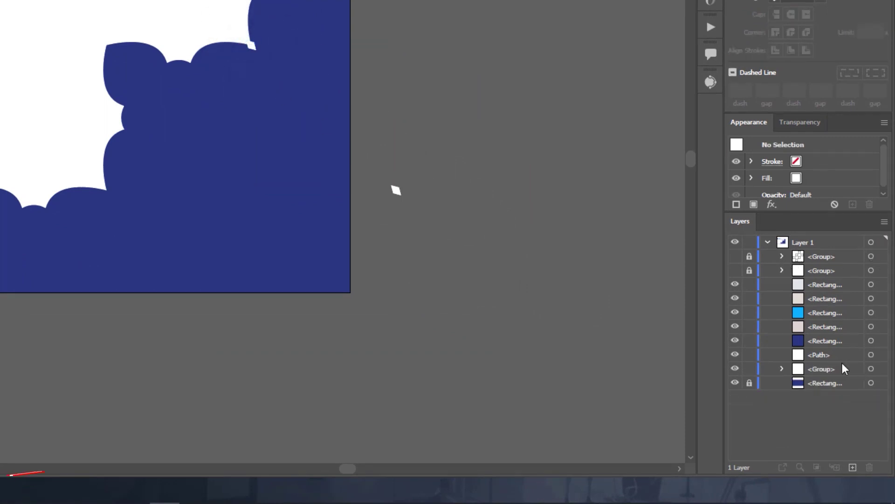
Expand the group in Layers and delete its leftover paths and subgroup.
click(780, 368)
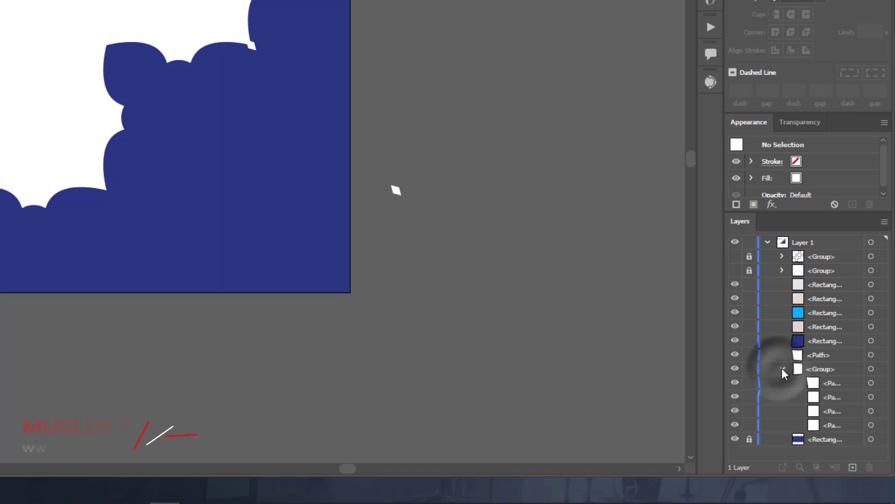
click(871, 425)
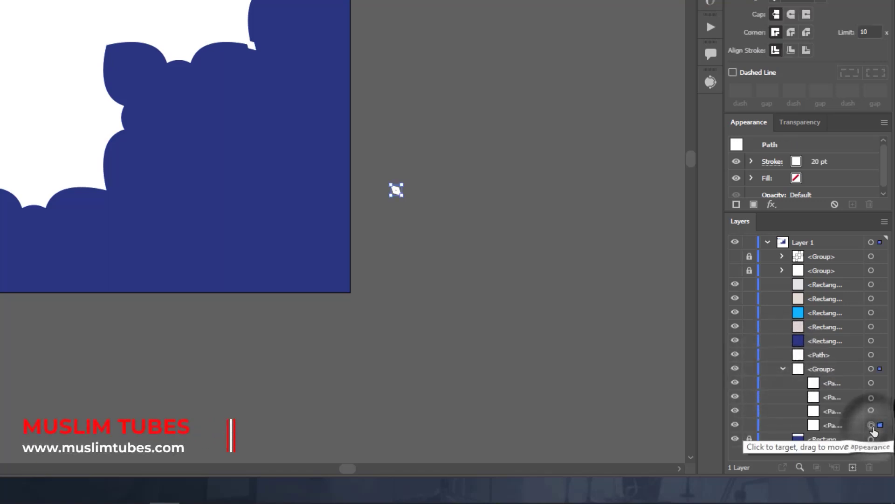
key(Delete)
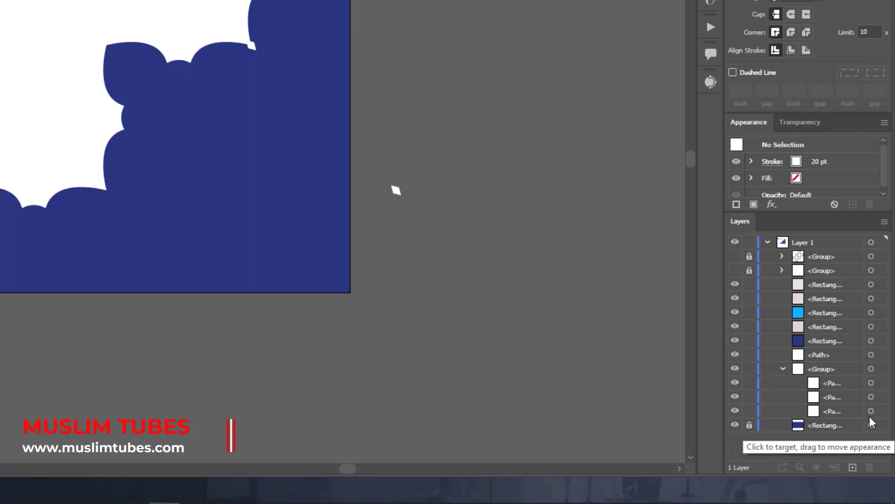
click(871, 410)
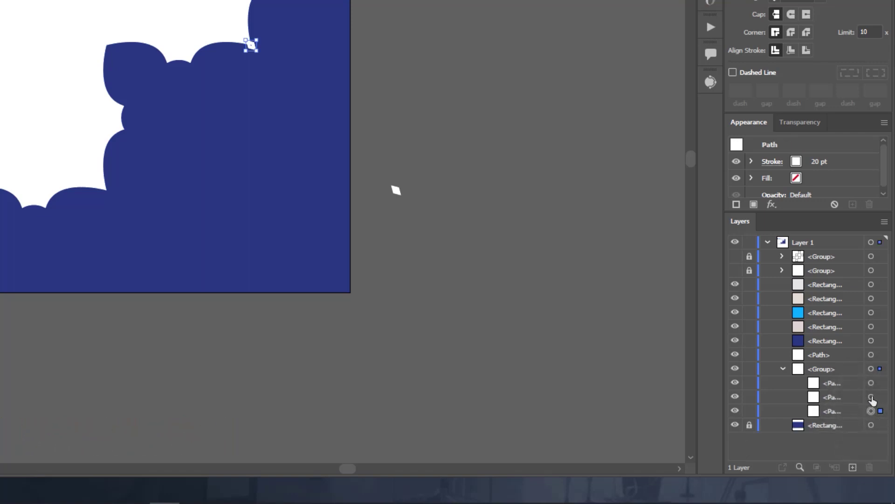
key(Delete)
click(871, 397)
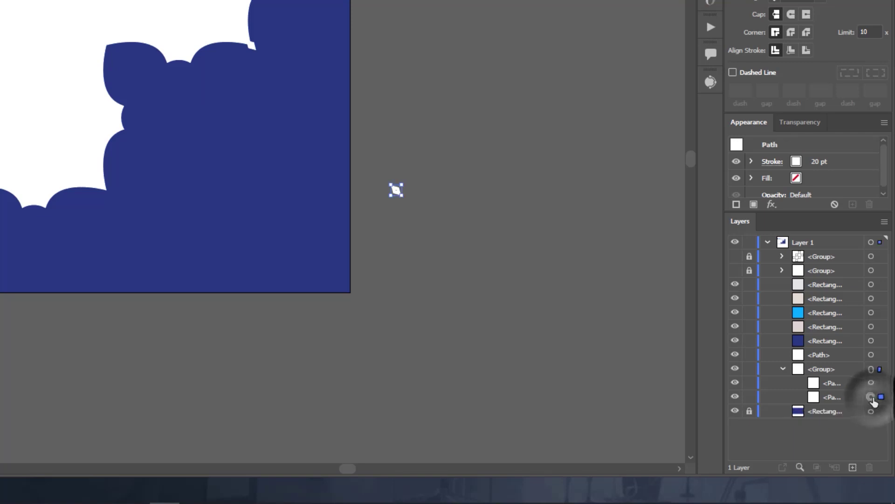
key(Delete)
click(871, 383)
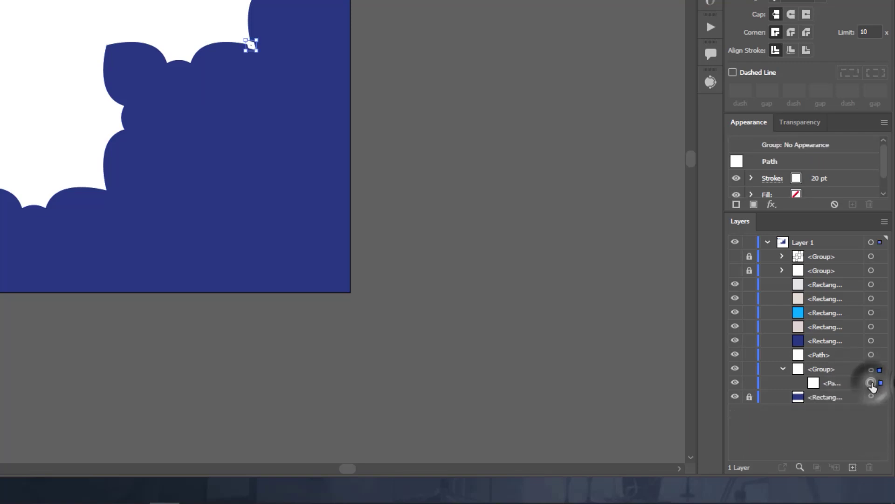
key(Delete)
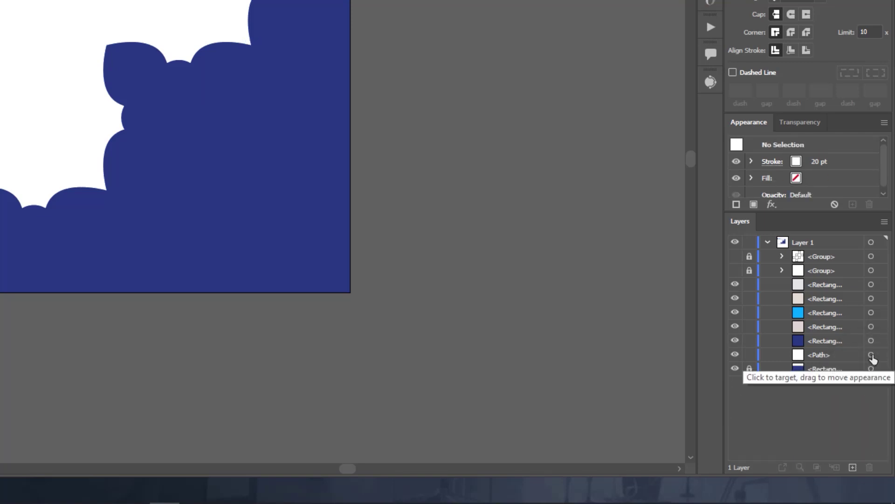
Check the white path, briefly show then re-hide the white outline frames, and select the white background.
click(872, 354)
click(616, 260)
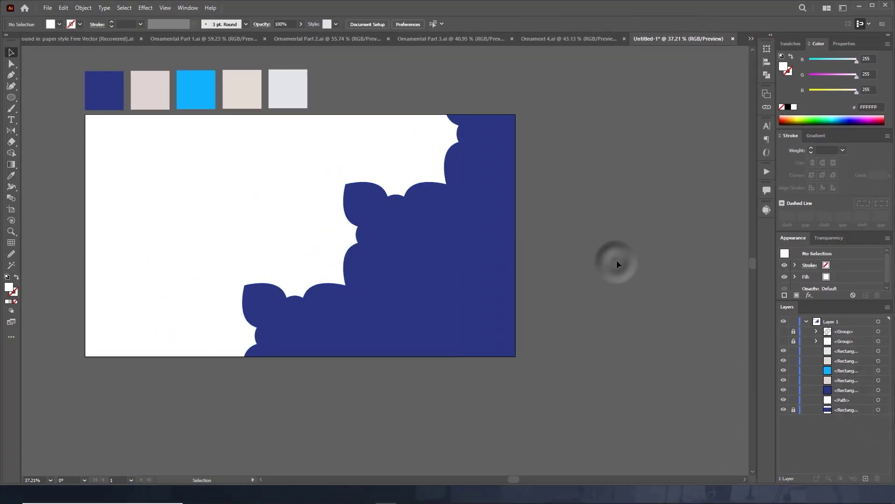
click(248, 183)
click(650, 212)
click(784, 341)
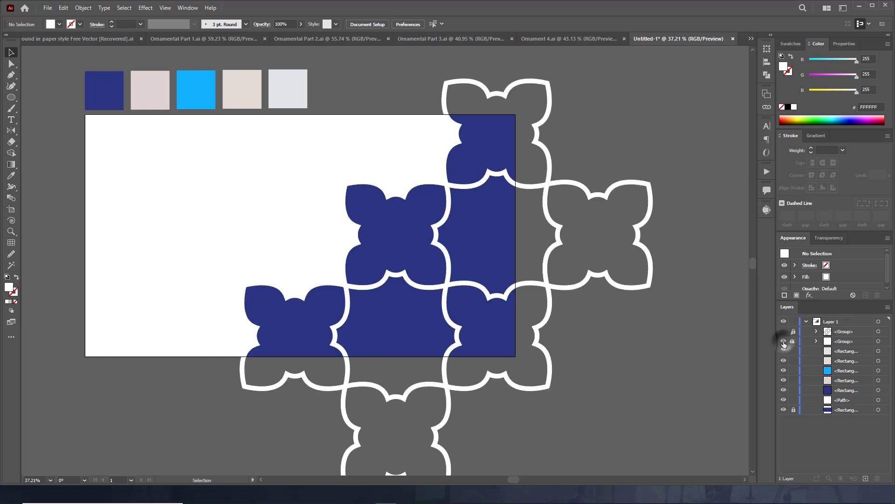
click(783, 342)
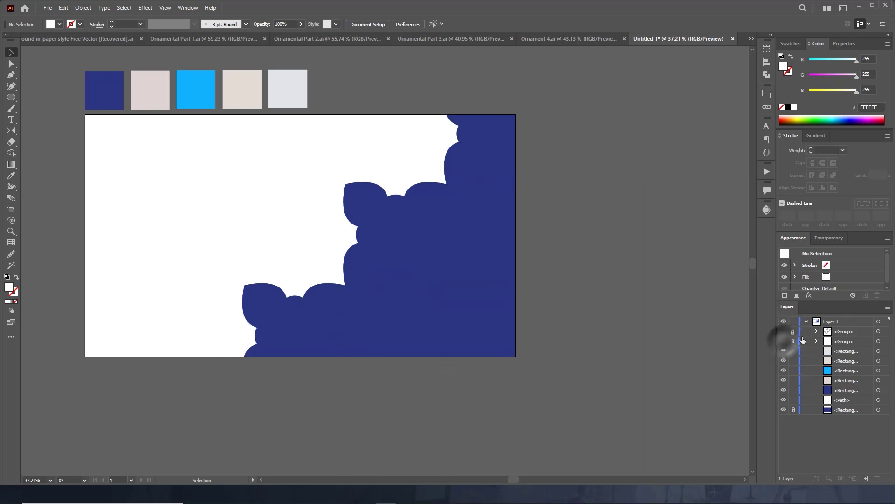
click(879, 400)
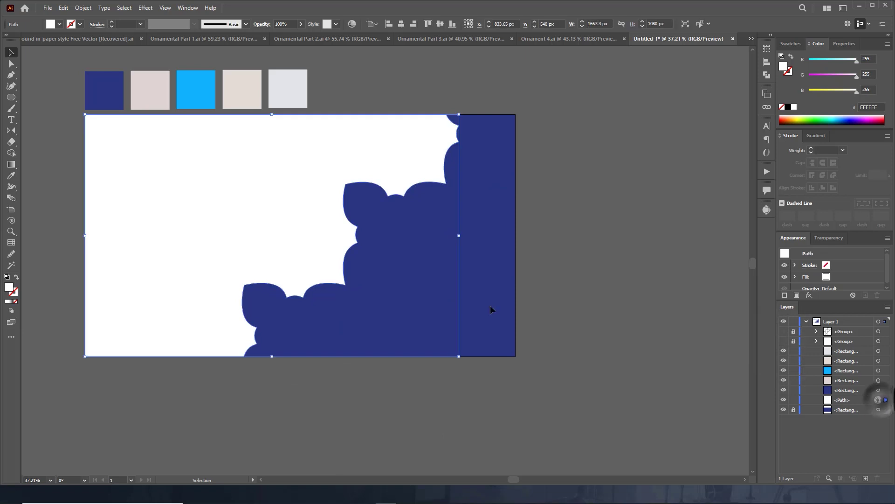
Give the white background shape a Drop Shadow: Multiply 75%, 7 px offsets, 5 px blur.
click(842, 44)
click(787, 189)
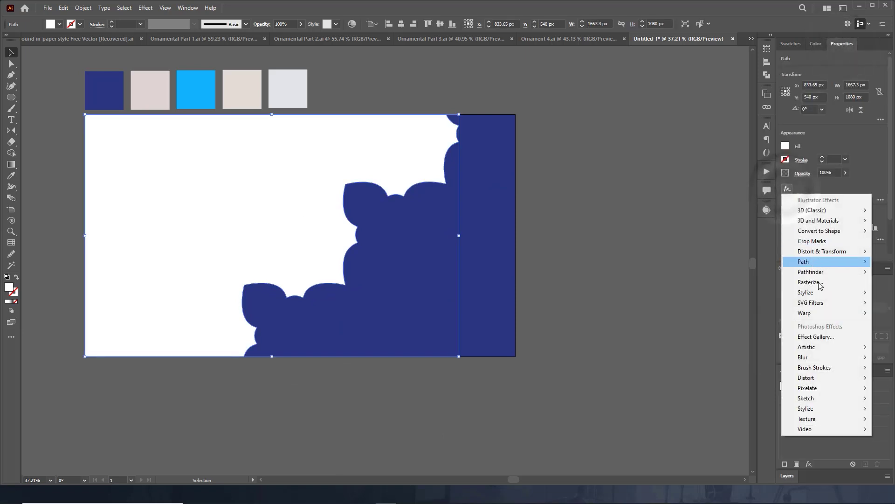
mouse_move(806, 292)
click(740, 293)
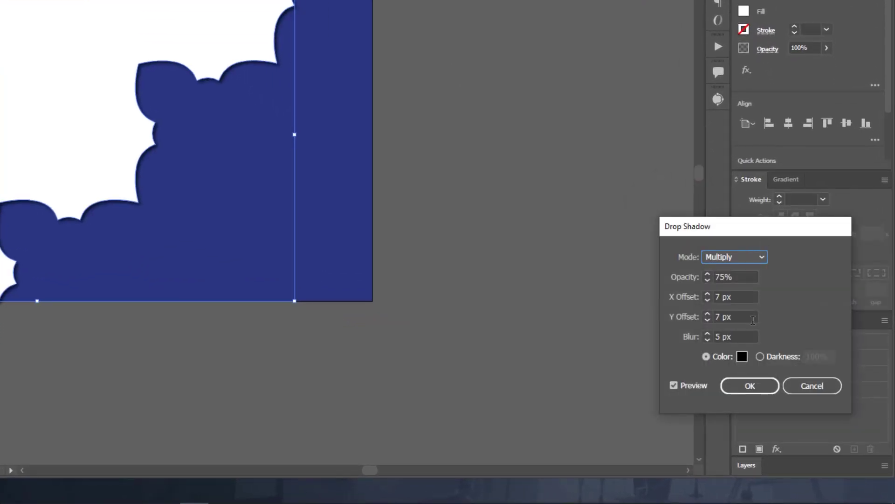
click(759, 387)
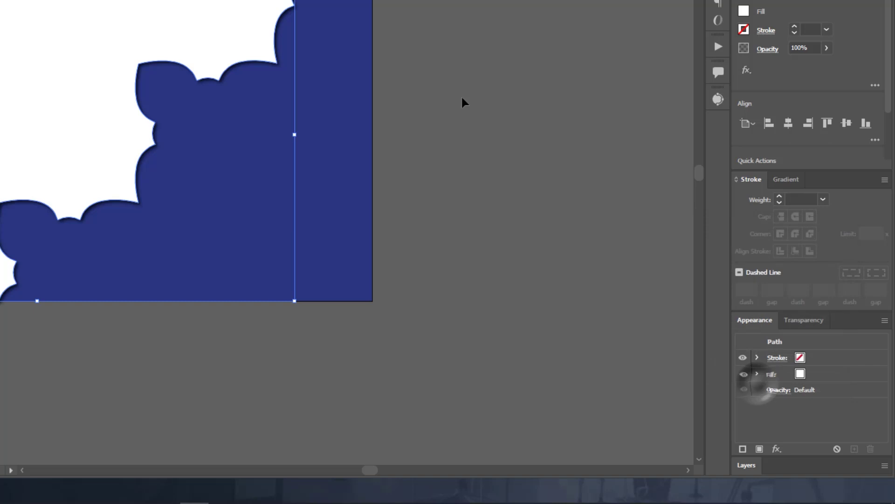
click(472, 68)
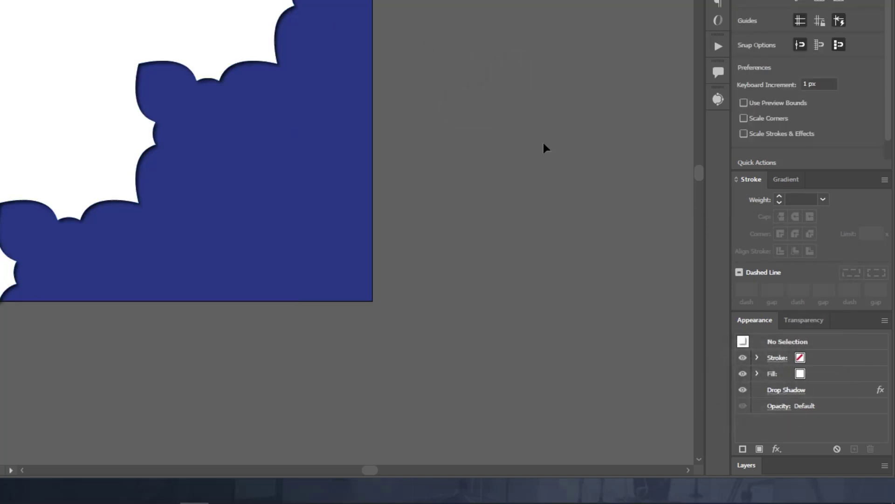
click(756, 463)
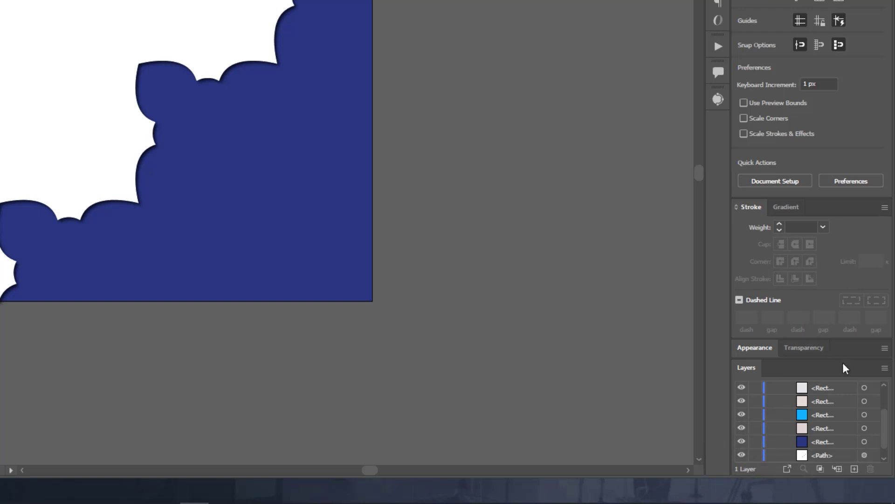
Show and unlock the white outline frame group, then ungroup it into separate frames.
drag(831, 360, 832, 332)
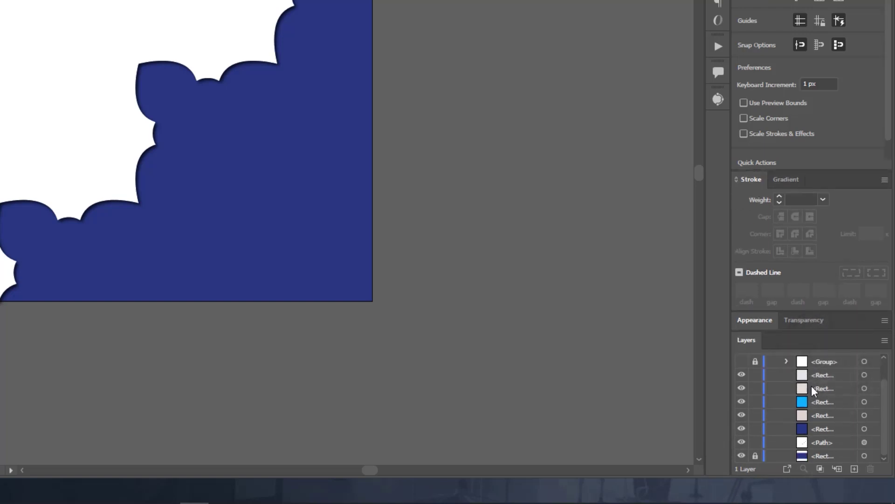
scroll(785, 382, up, 2)
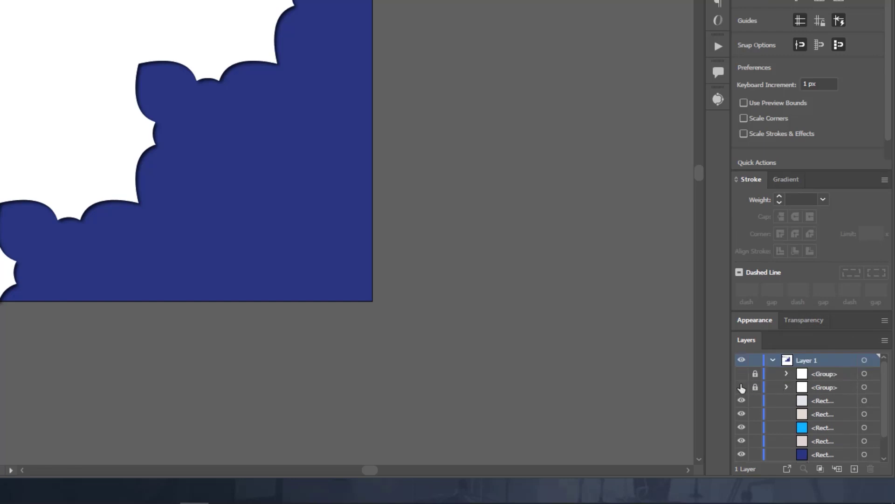
click(741, 387)
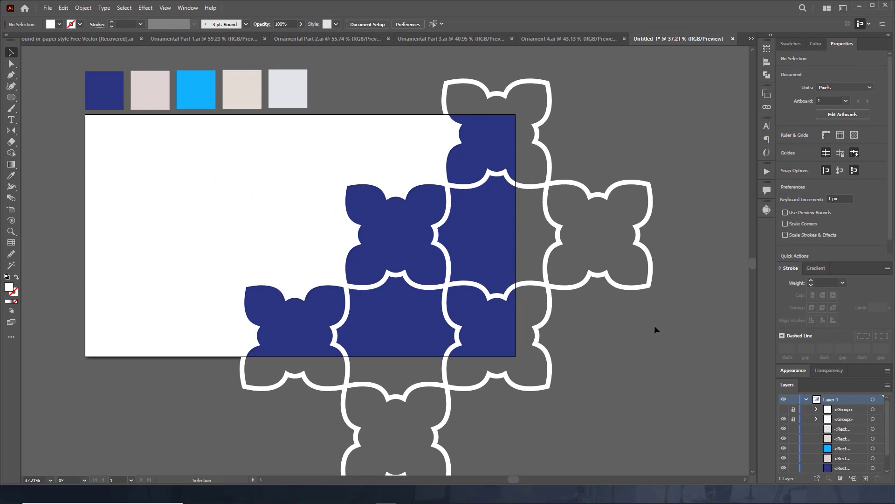
click(654, 325)
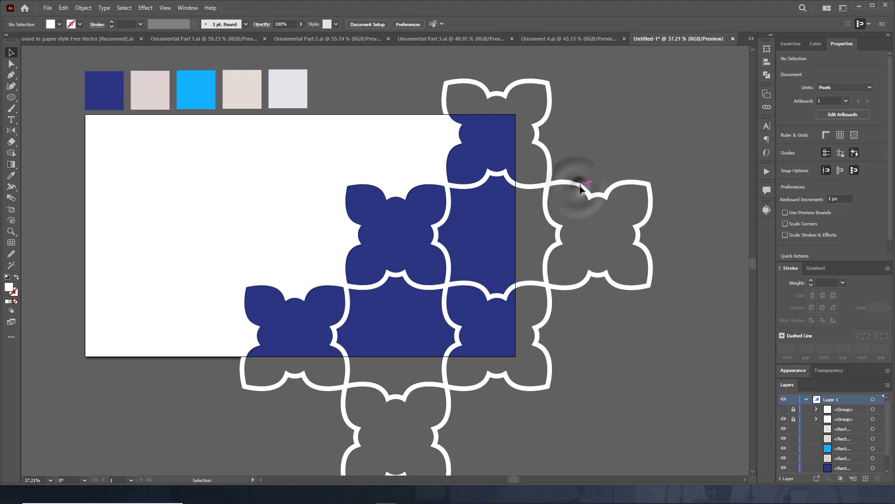
click(590, 198)
click(794, 420)
click(559, 228)
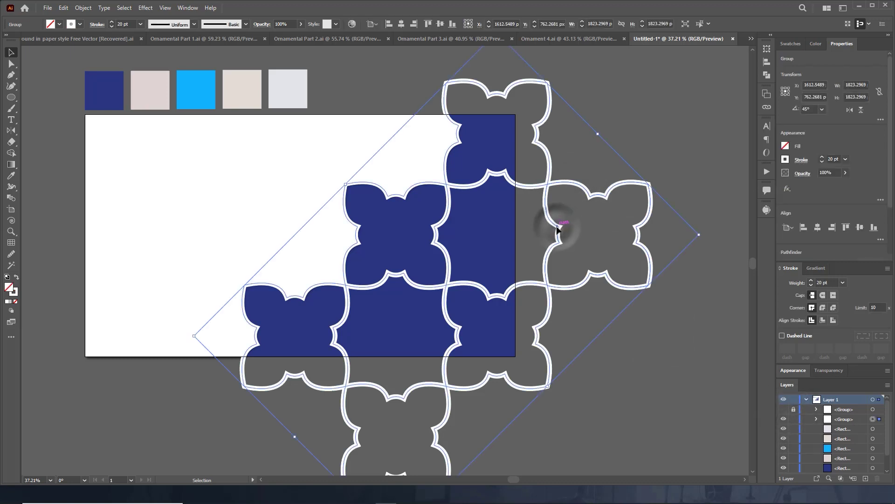
right_click(558, 227)
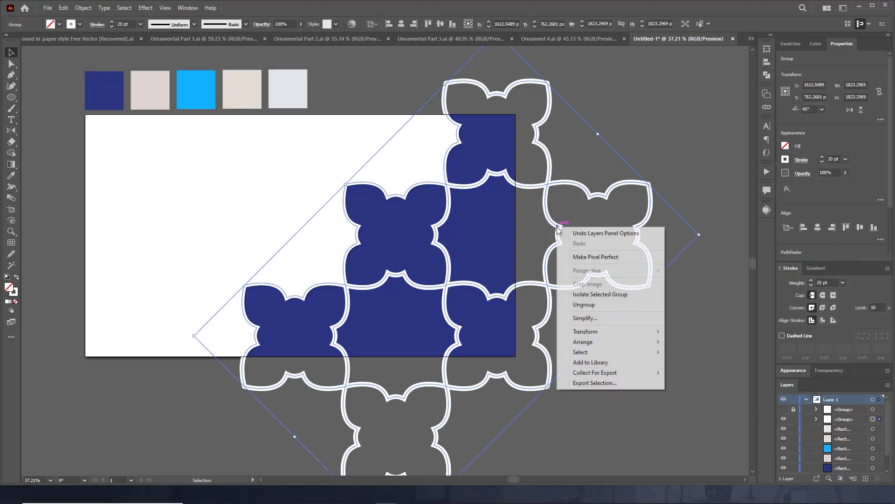
click(590, 311)
Delete the right-hand and bottom-middle outline frames outside the artboard.
click(679, 367)
click(599, 277)
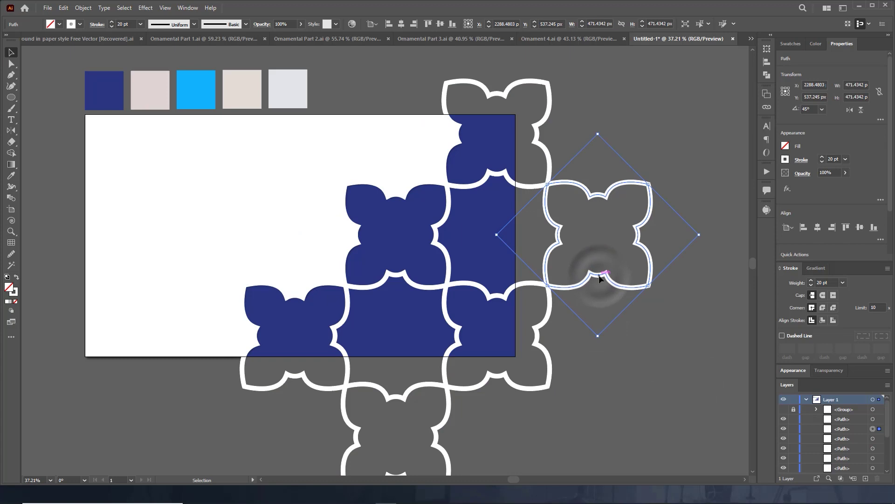
key(Delete)
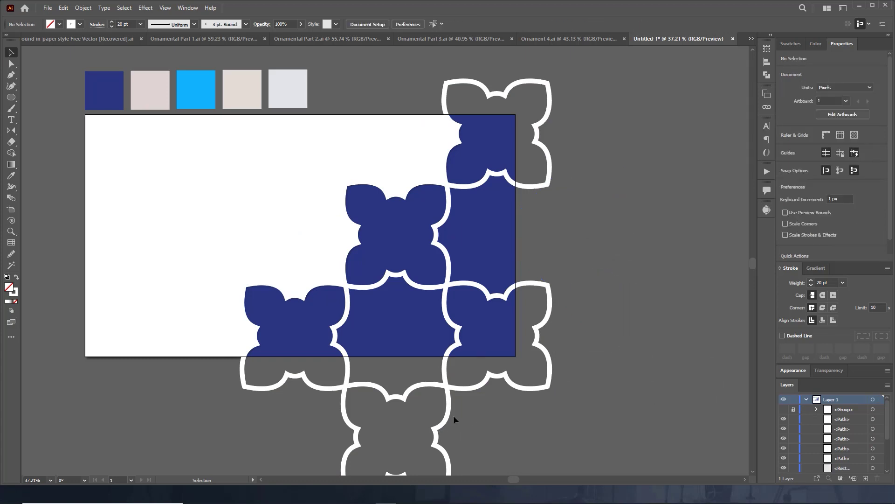
click(448, 415)
key(Delete)
Switch to the Ornamental Part 1 document and select its blue circle pattern.
click(606, 402)
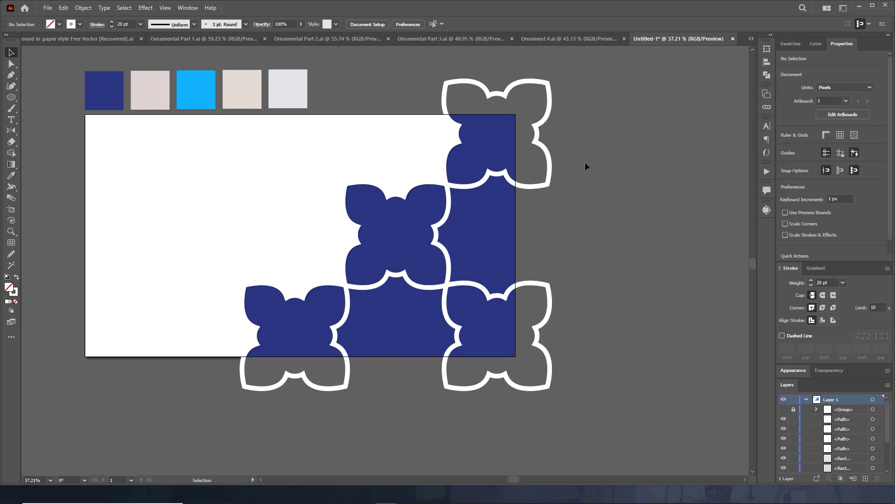
click(239, 40)
click(356, 173)
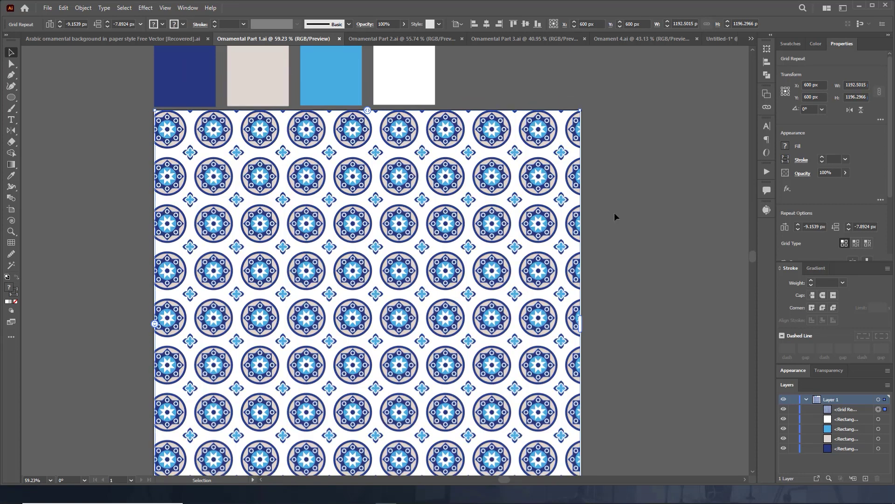
Shrink the blue medallion Grid Repeat to about four rows and drag it into Untitled-1.
drag(581, 324, 373, 321)
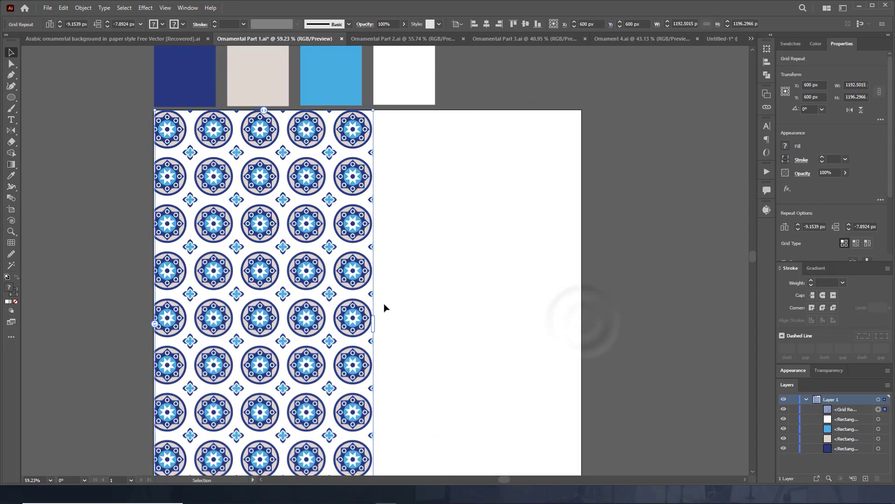
scroll(426, 320, down, 2)
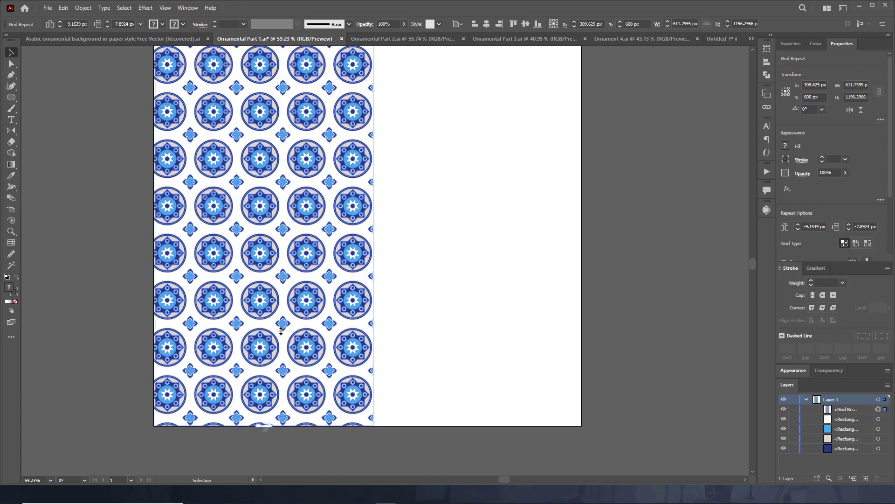
drag(262, 425, 264, 180)
scroll(373, 281, up, 3)
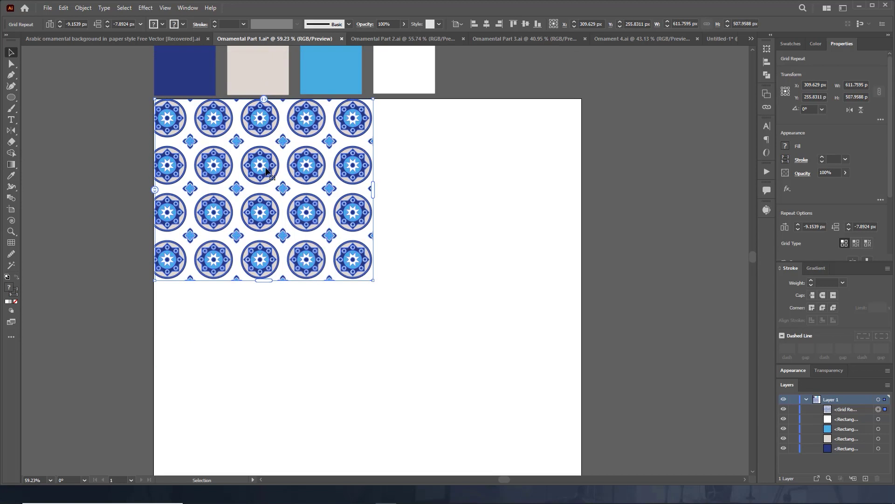
drag(330, 194, 507, 251)
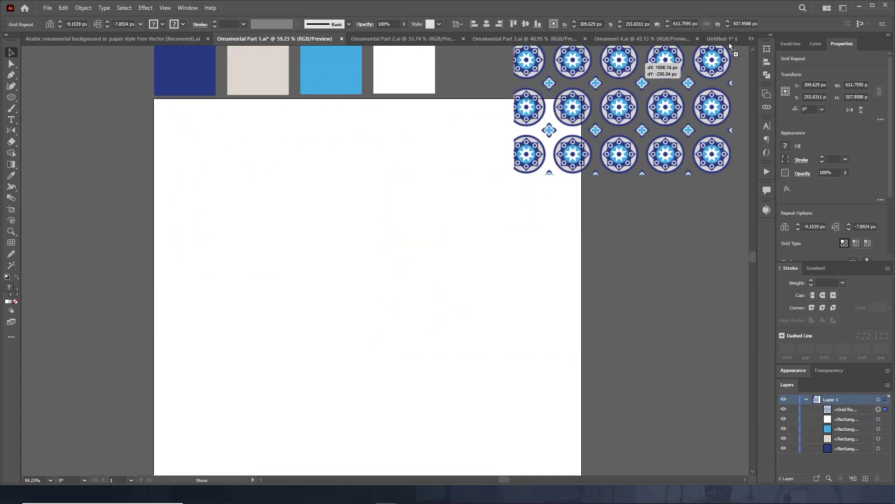
mouse_move(507, 251)
mouse_down()
mouse_move(480, 247)
mouse_move(555, 274)
mouse_up()
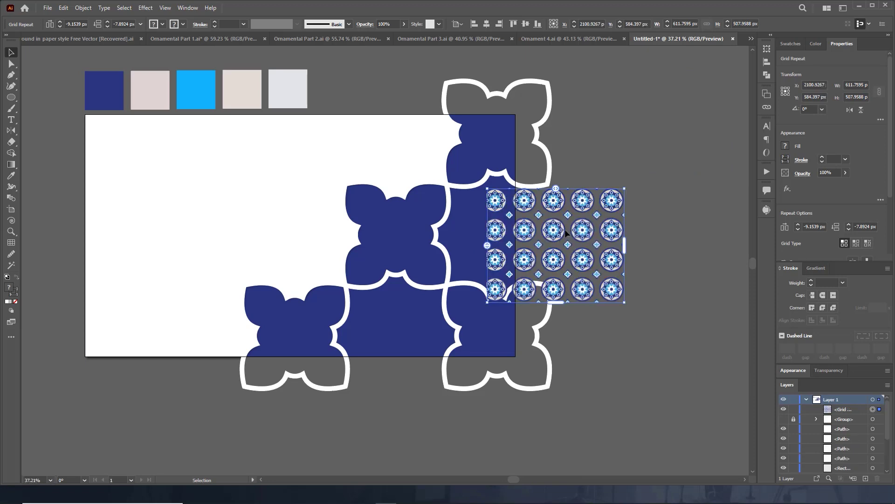
Place the medallion grid over the navy lower-right area, sized to about 938×779 px.
drag(555, 275, 406, 227)
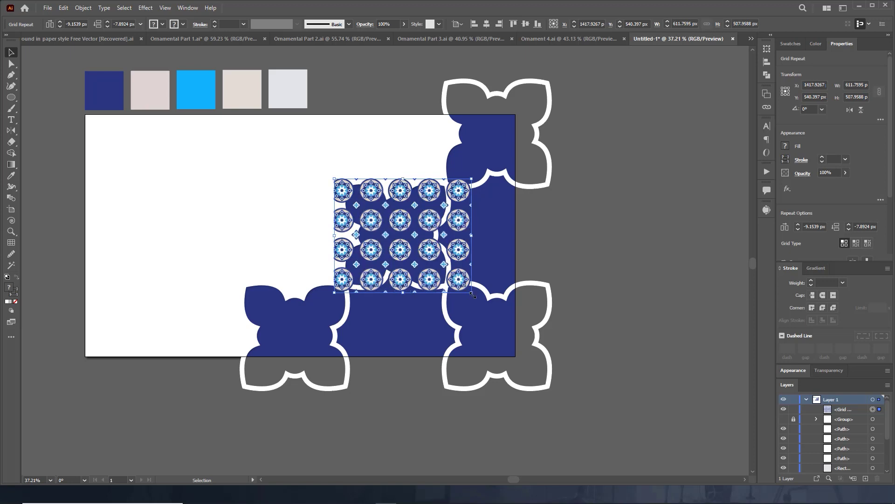
drag(472, 294, 592, 392)
mouse_move(457, 269)
mouse_down()
mouse_move(433, 263)
mouse_move(434, 278)
mouse_up()
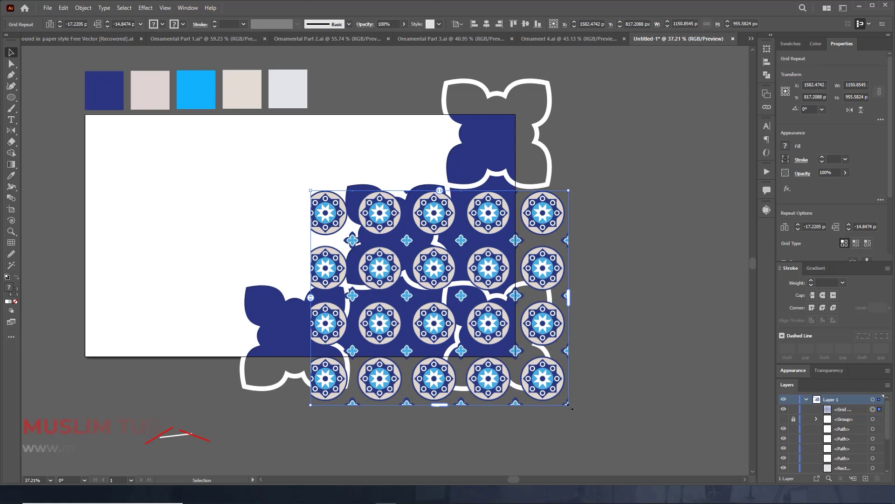
drag(569, 406, 536, 378)
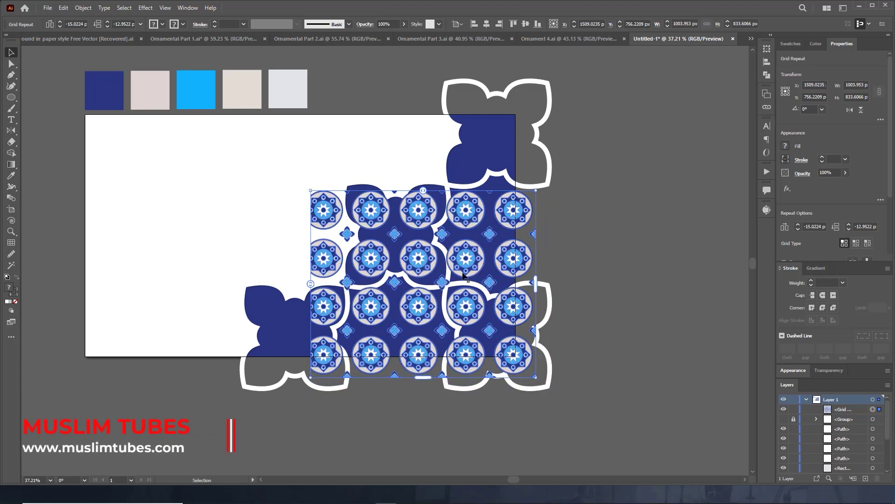
drag(538, 378, 521, 364)
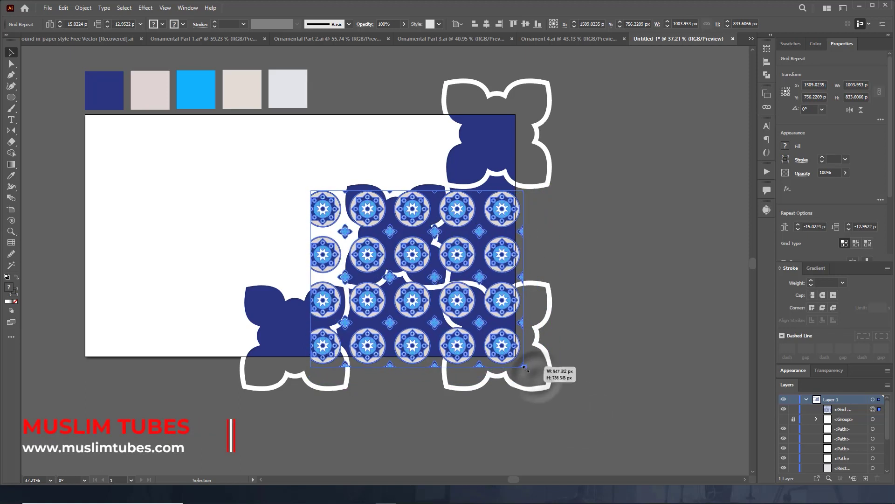
drag(410, 214, 412, 170)
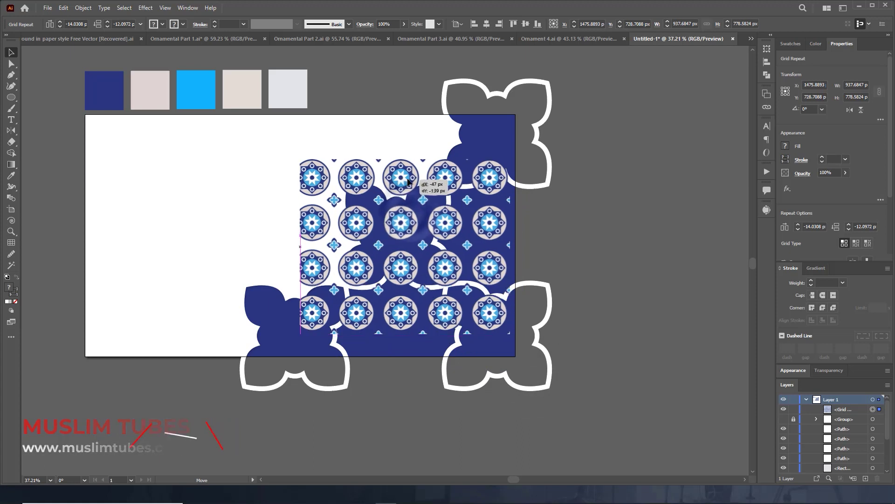
drag(412, 170, 427, 176)
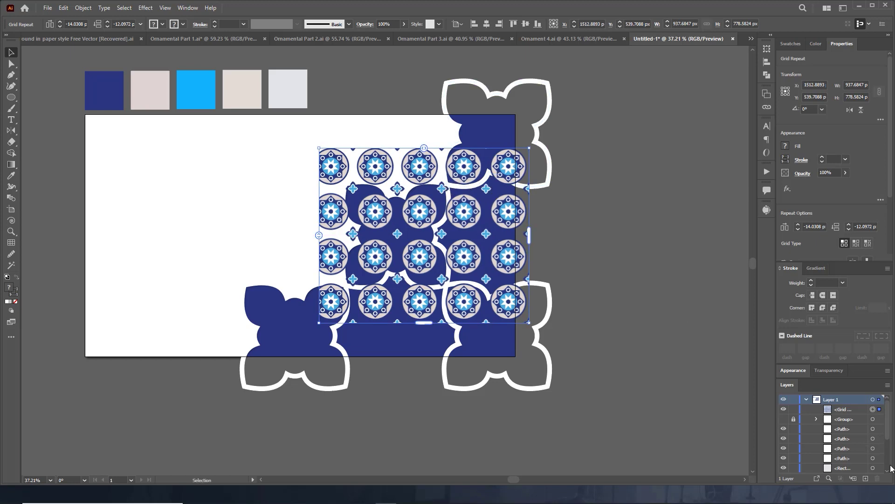
click(189, 256)
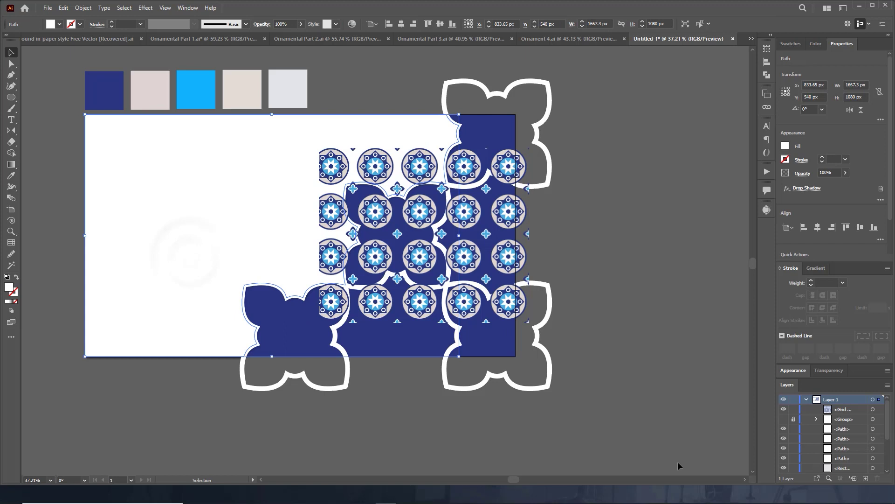
Lock the white background shape in the Layers panel.
scroll(875, 451, down, 3)
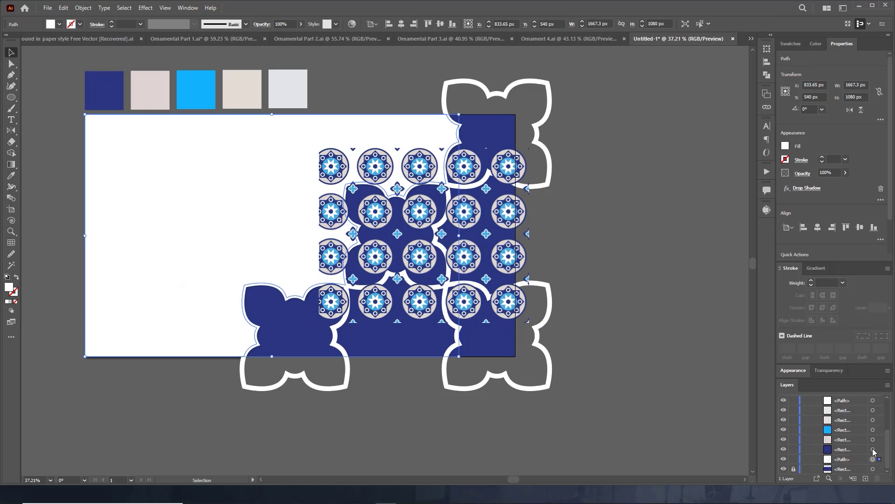
click(793, 458)
scroll(579, 342, up, 2)
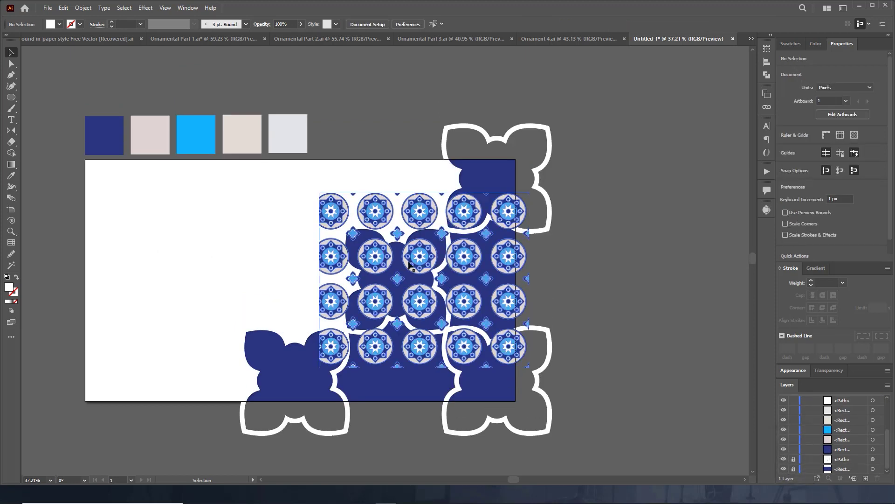
scroll(874, 452, up, 2)
scroll(877, 443, up, 3)
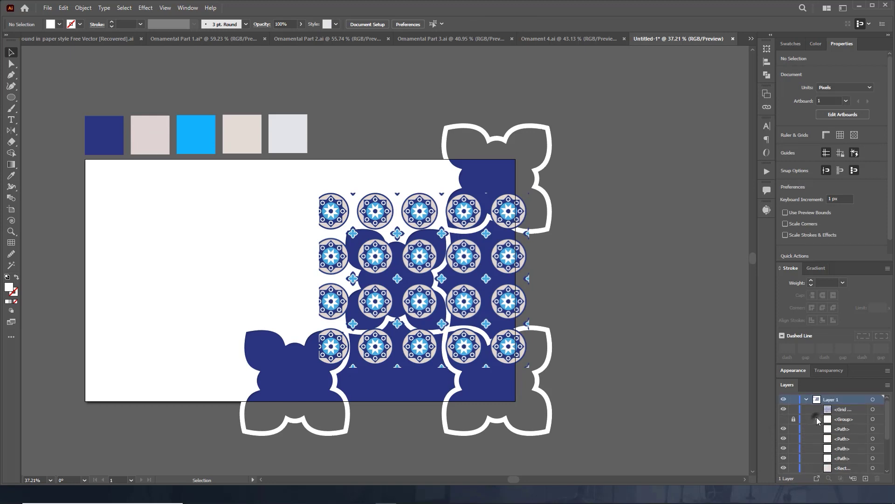
Inspect the Group layer and select the 471 px diamond path rotated 45° under the pattern.
click(817, 419)
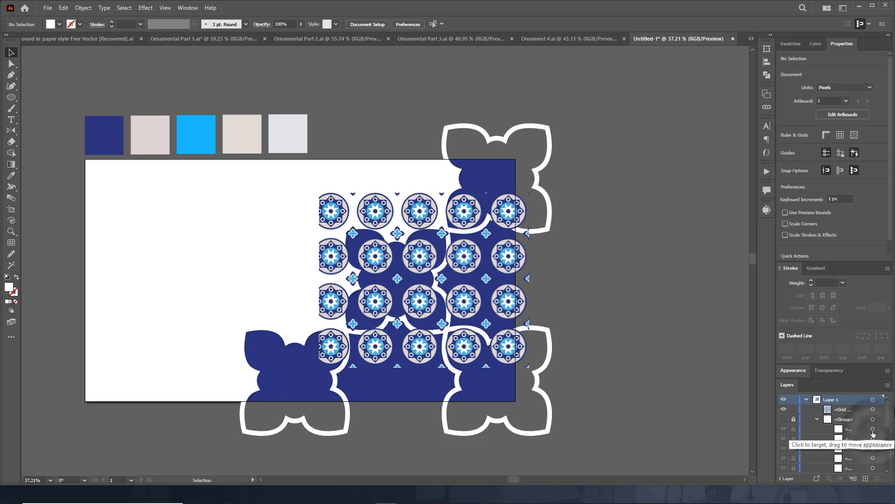
scroll(874, 433, down, 3)
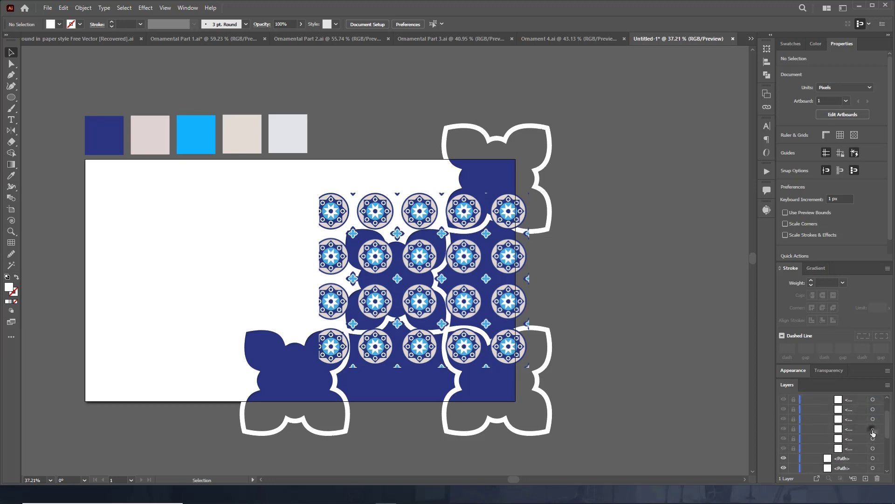
scroll(873, 433, up, 3)
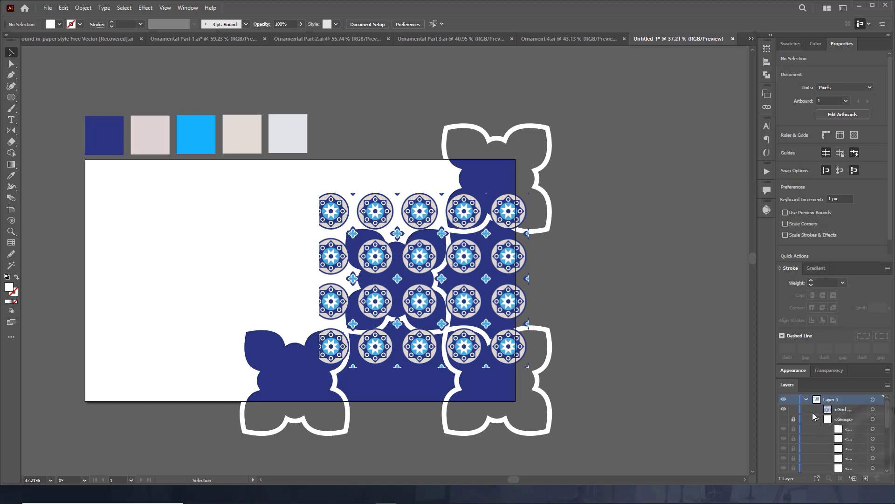
click(816, 420)
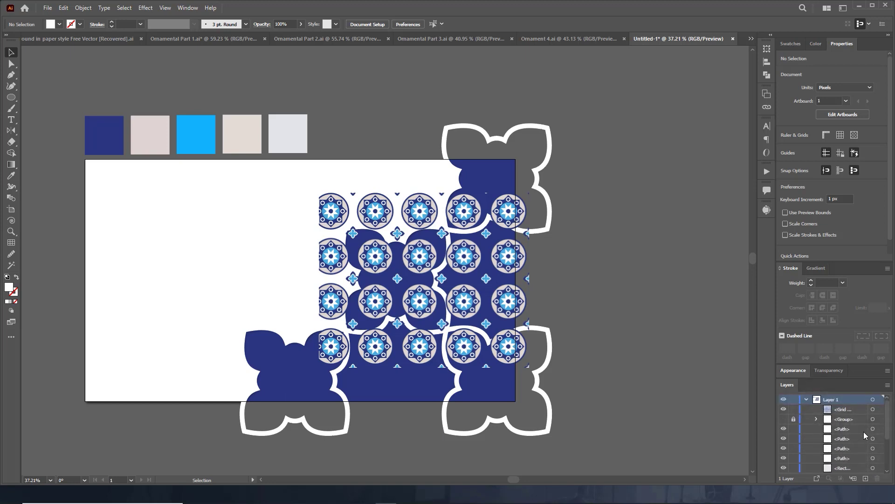
scroll(872, 434, down, 3)
scroll(872, 434, up, 3)
click(873, 438)
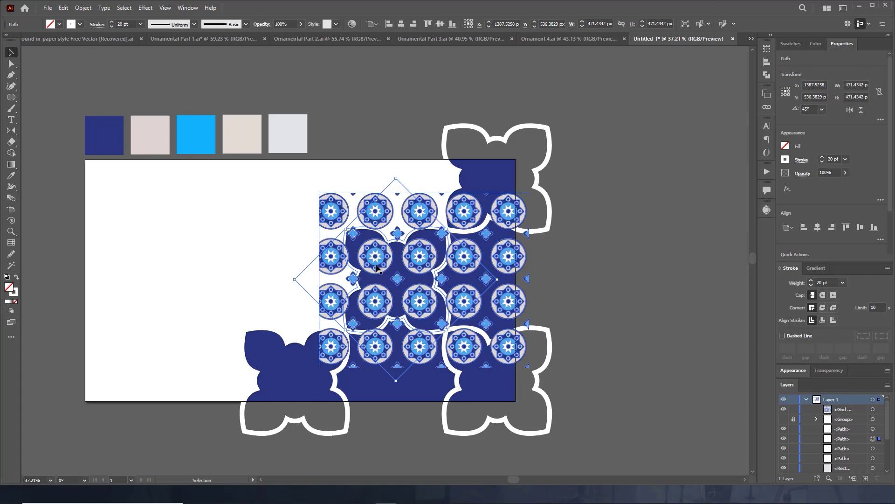
right_click(357, 270)
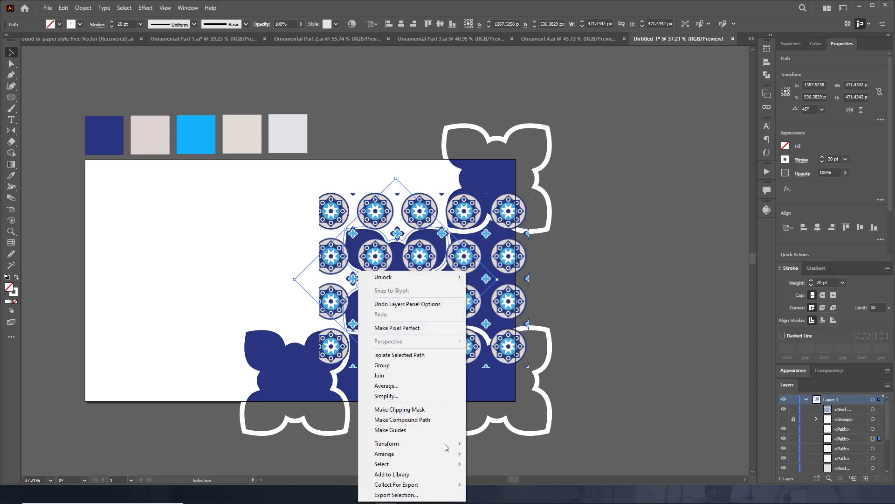
mouse_move(385, 453)
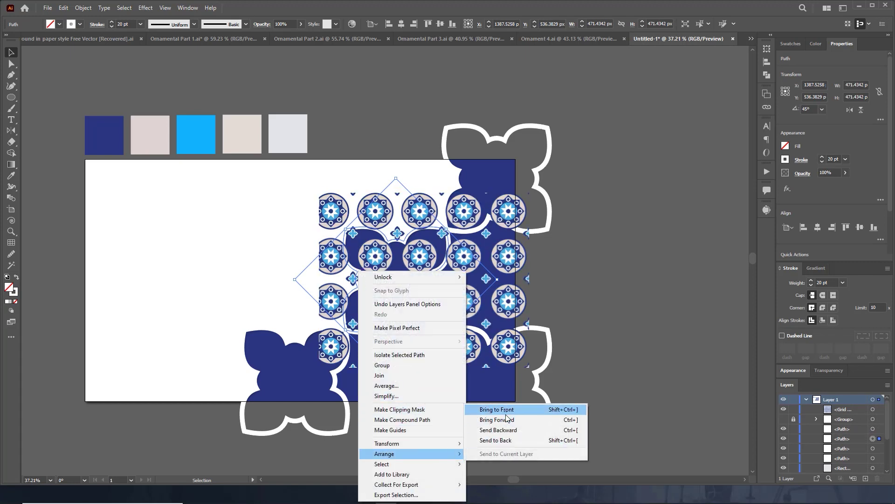
Bring the diamond path to front, clip the flower pattern inside it, and enter the clip group.
click(497, 409)
click(623, 302)
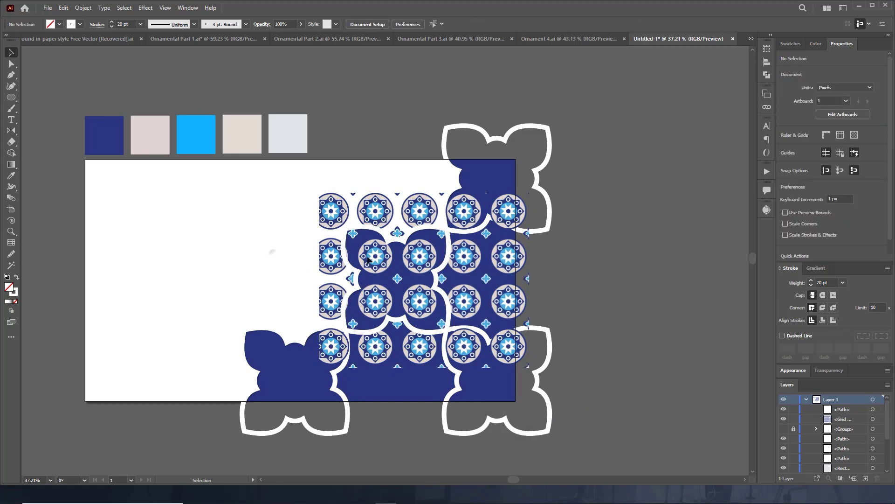
drag(271, 249, 347, 248)
right_click(348, 248)
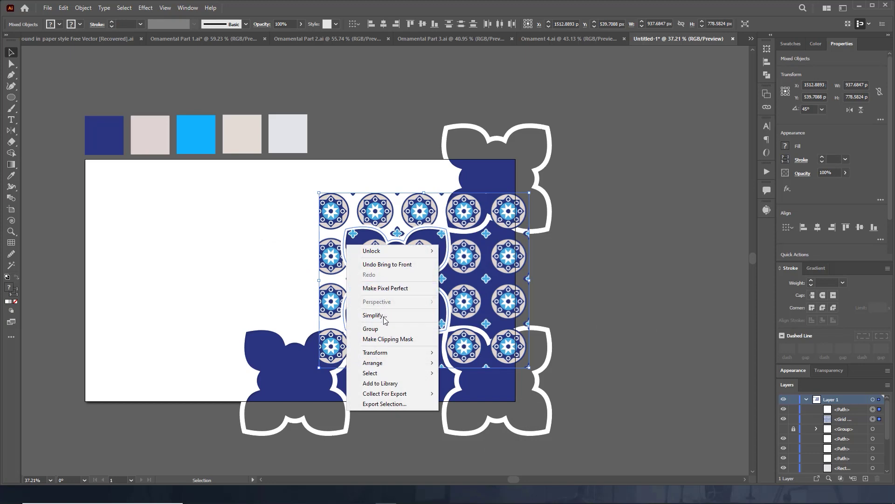
click(401, 340)
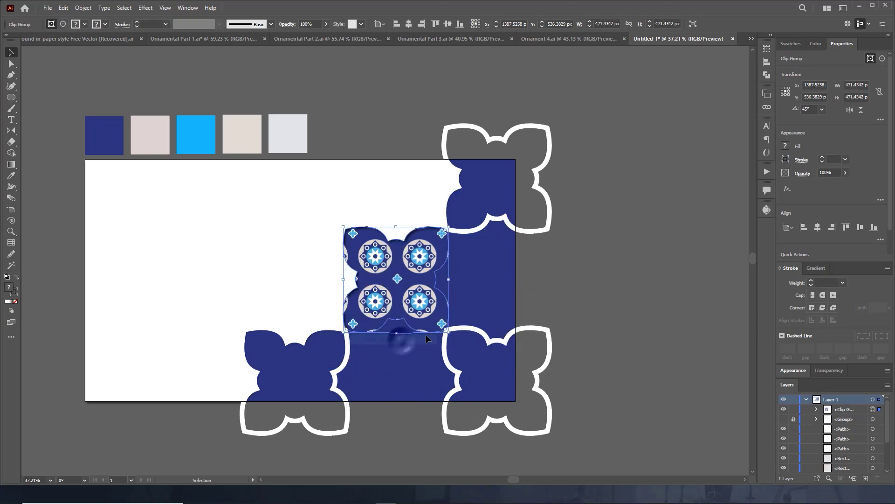
click(636, 295)
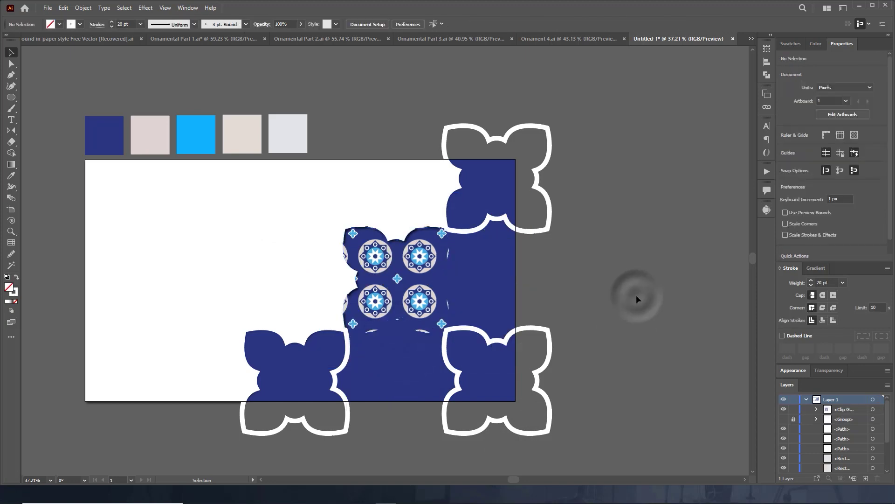
double_click(381, 306)
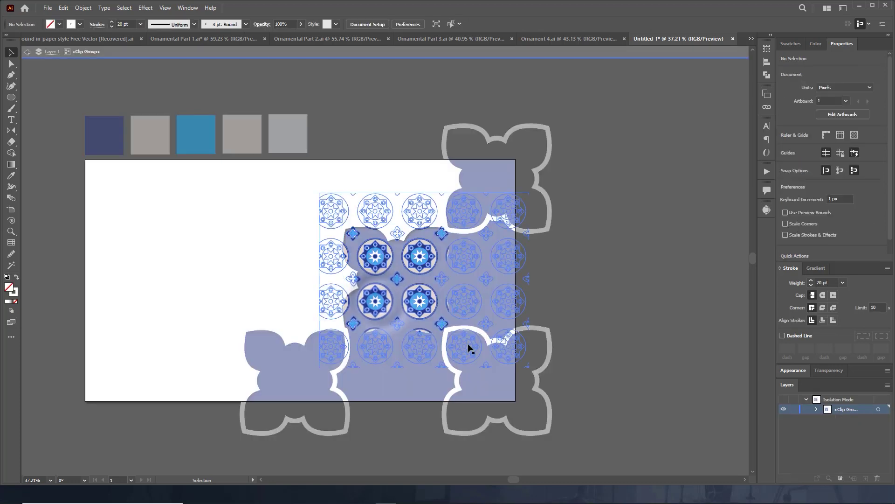
Resize the Grid Repeat box inside the clip group: shrink it, then widen it rightward and downward.
click(469, 347)
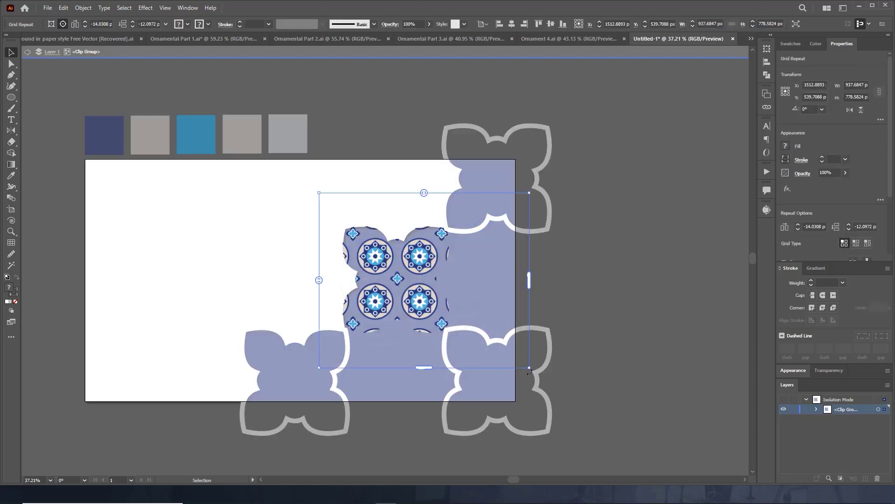
drag(530, 368, 497, 346)
drag(493, 271, 533, 270)
drag(427, 339, 427, 372)
Nudge the pattern up-left to centre the flowers in the diamond, then exit isolation mode.
drag(408, 285, 400, 286)
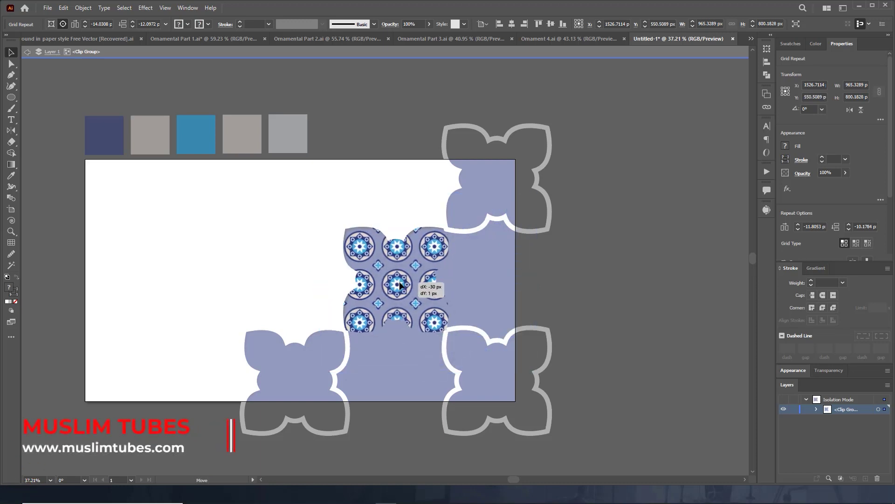
drag(399, 285, 398, 280)
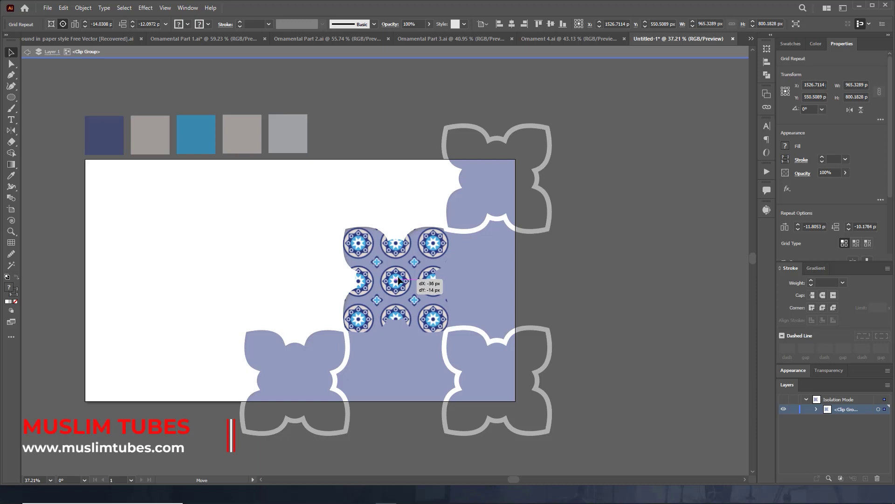
double_click(592, 272)
click(619, 211)
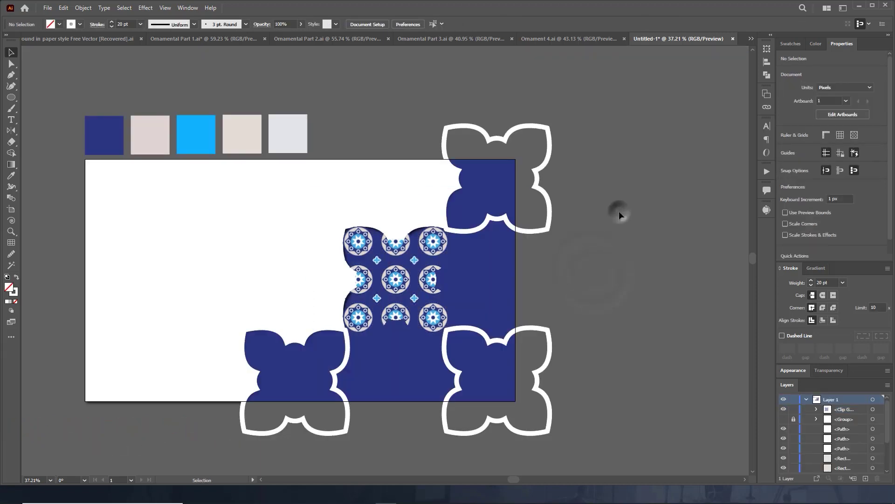
In Ornamental Part 2, tighten the grid repeat to roughly −15 px spacing both ways.
click(326, 41)
mouse_move(384, 107)
mouse_down()
mouse_move(374, 107)
mouse_move(385, 107)
mouse_up()
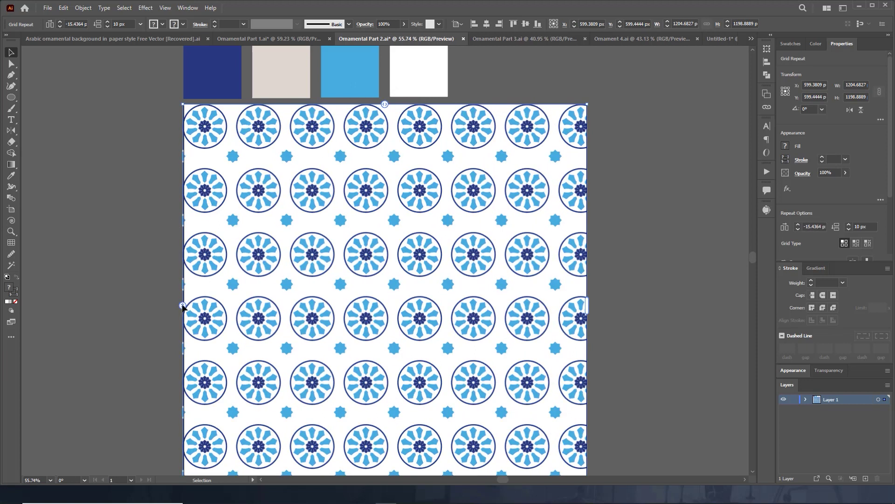
drag(182, 306, 183, 297)
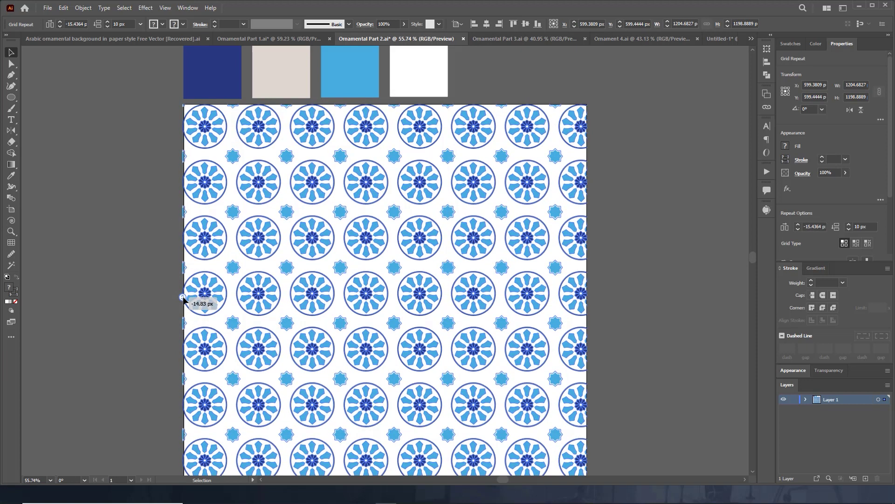
drag(183, 297, 183, 298)
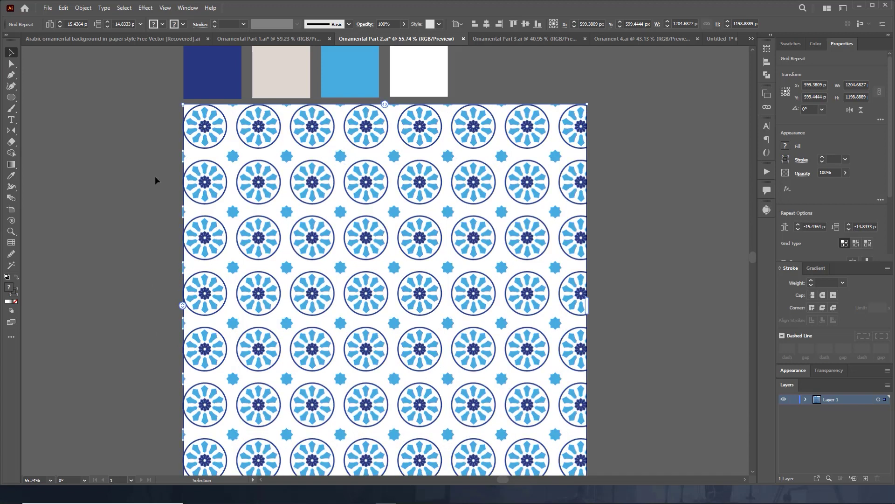
click(155, 150)
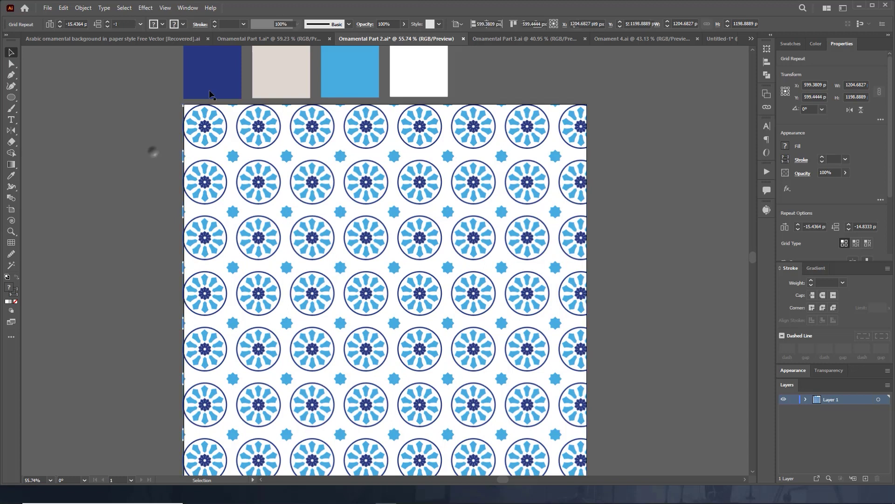
Draw an artboard-sized rectangle over the flower pattern with the Rectangle tool.
right_click(15, 98)
click(33, 98)
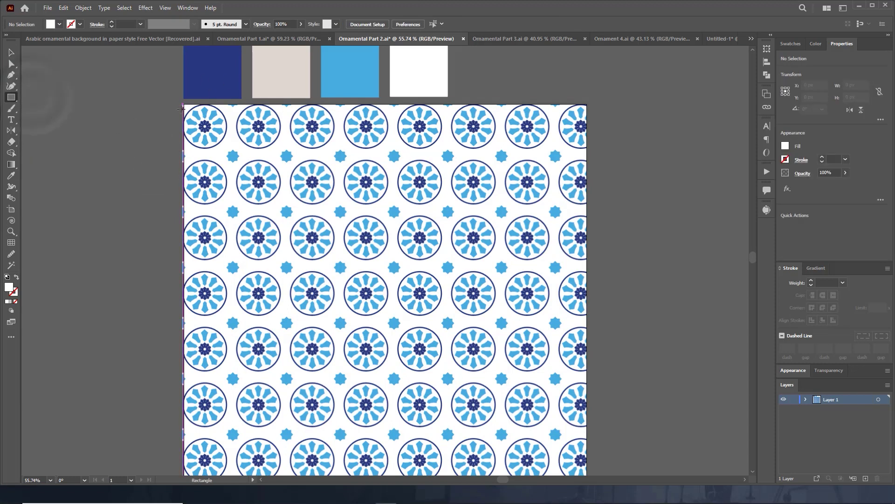
drag(183, 105, 589, 438)
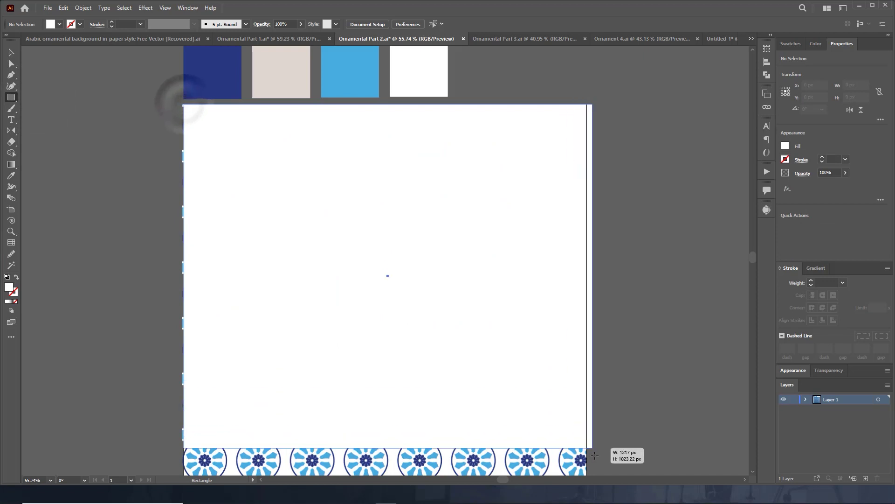
drag(587, 447, 586, 448)
key(z)
alt+click(521, 304)
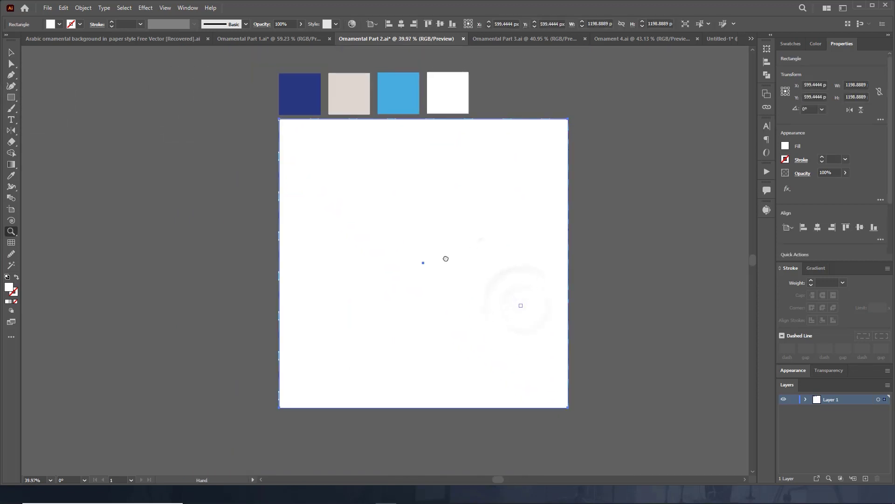
alt+click(478, 243)
Fill the rectangle with the beige swatch colour and send it behind the pattern.
key(v)
click(592, 264)
click(295, 259)
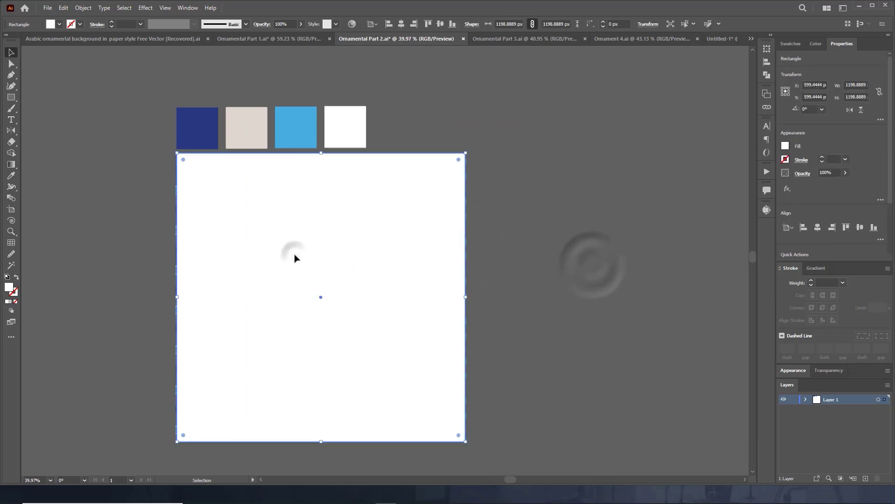
key(i)
click(252, 121)
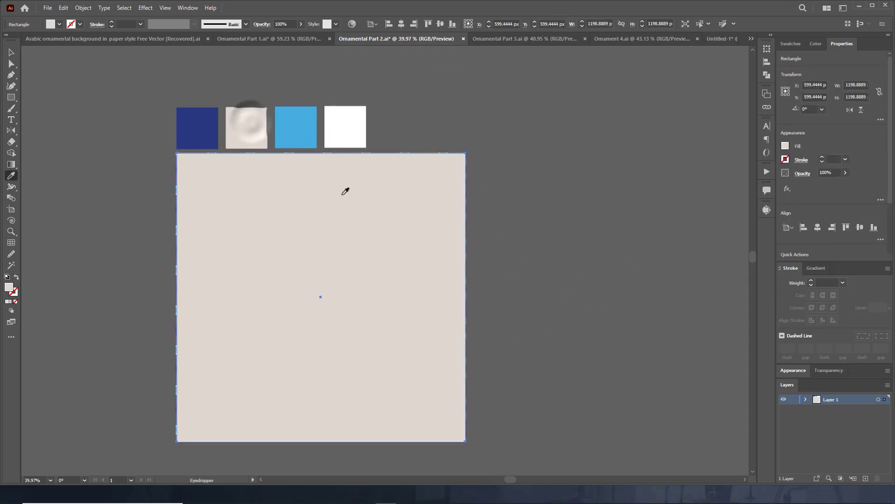
key(v)
right_click(338, 240)
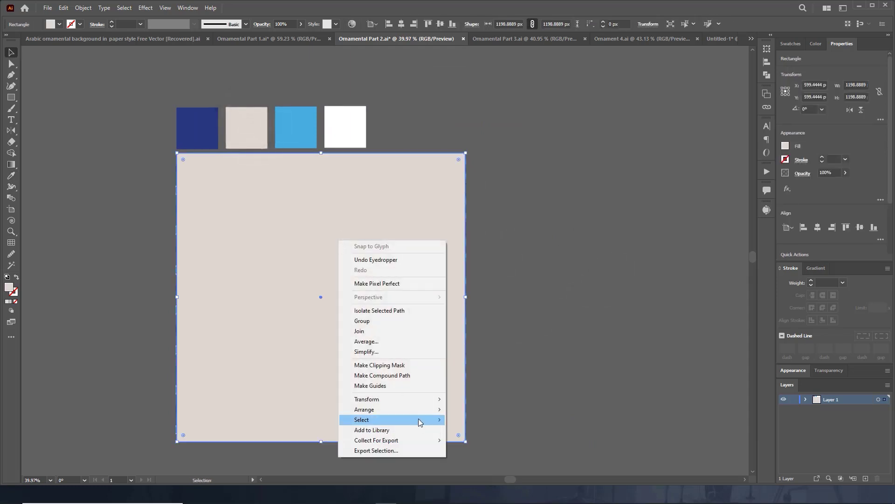
mouse_move(365, 409)
click(485, 433)
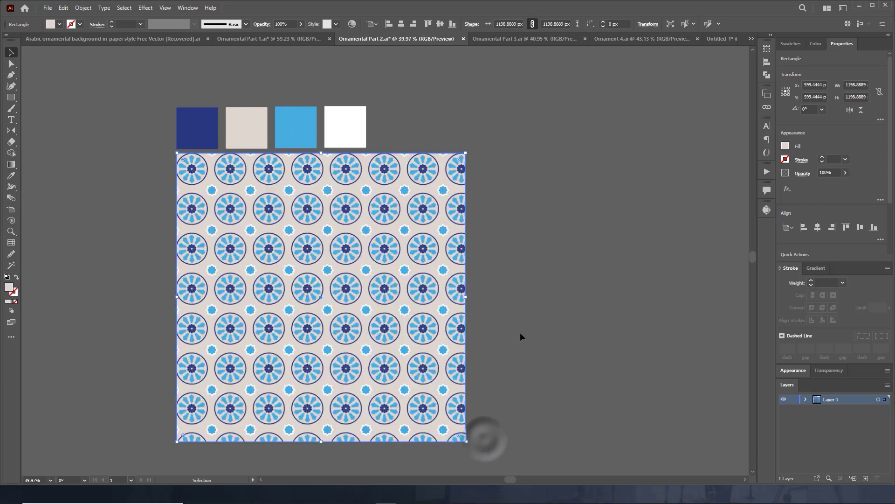
Group the pattern with its beige background and drag the group aside.
click(520, 333)
drag(543, 269, 307, 377)
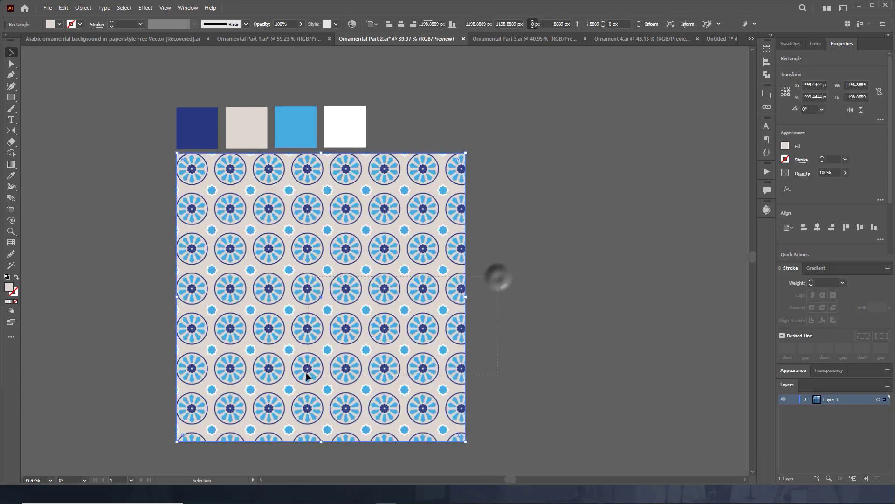
key(ctrl+g)
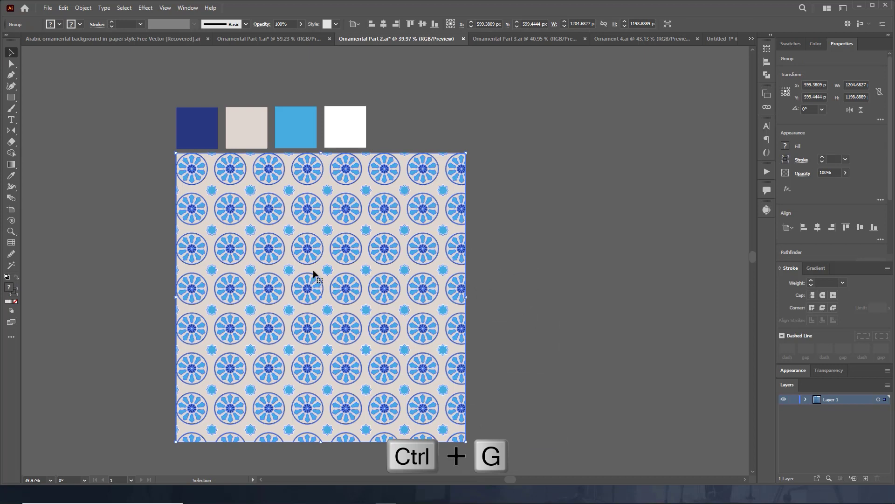
drag(311, 252, 597, 37)
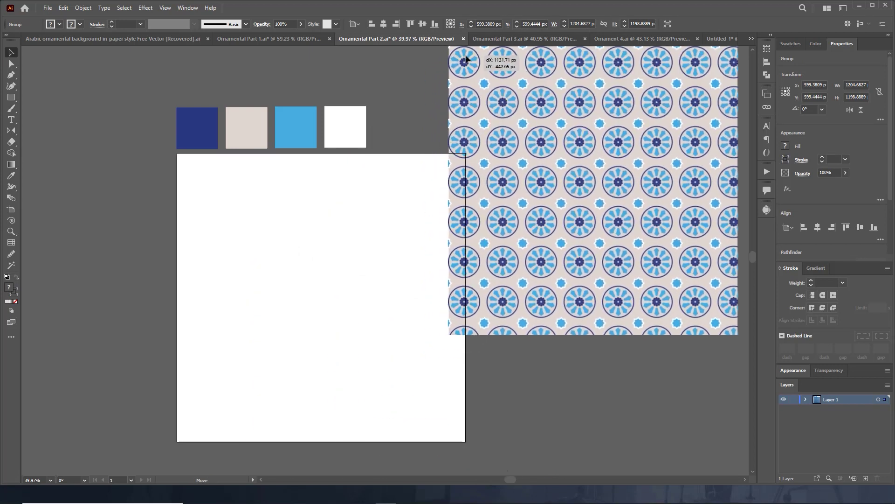
Drop the beige-backed pattern group into Untitled-1 and move it over the artboard.
drag(716, 40, 717, 41)
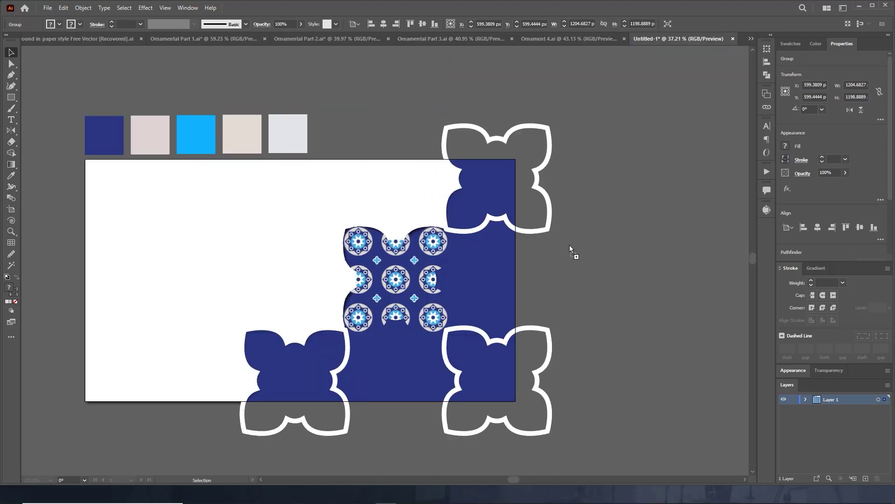
drag(569, 245, 582, 249)
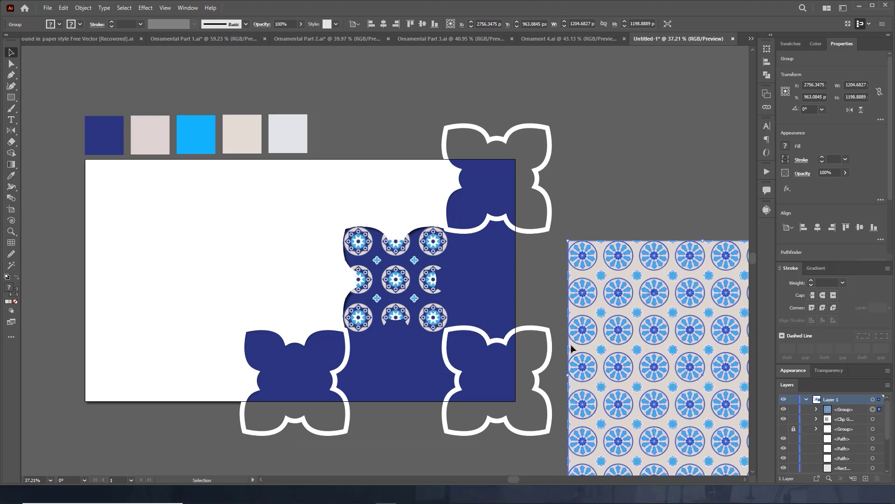
drag(664, 293, 410, 286)
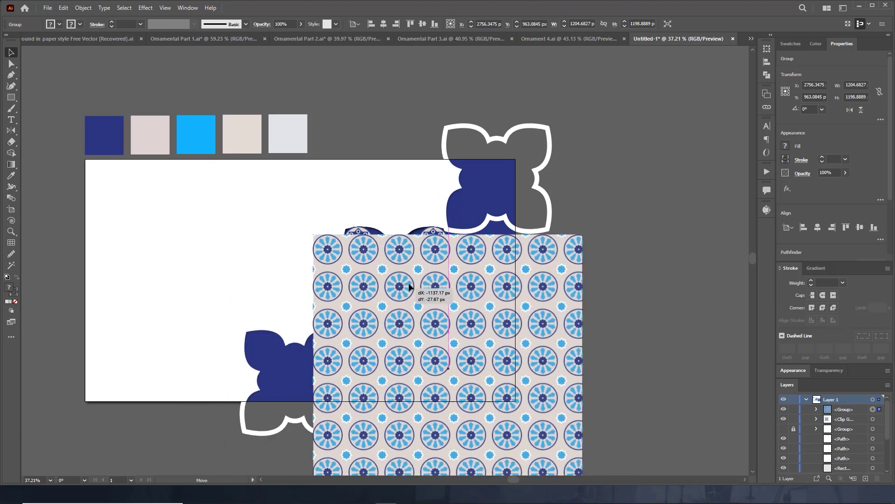
drag(409, 287, 262, 293)
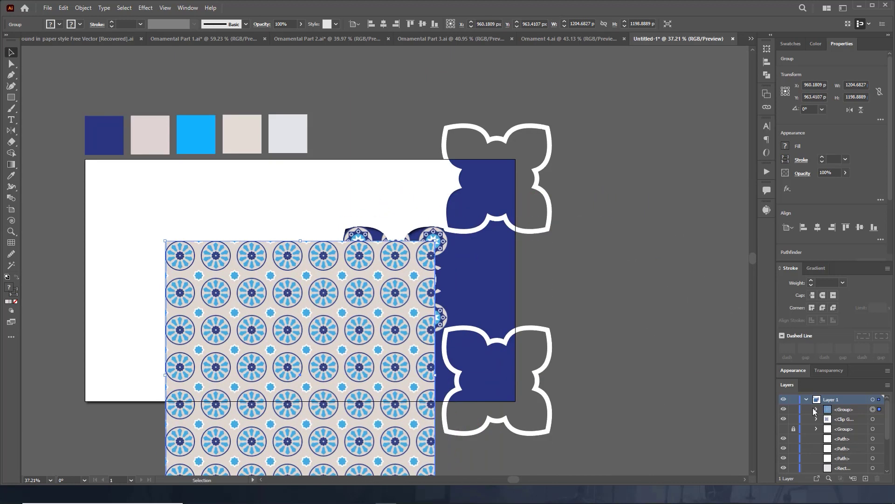
Move the pattern group below the first rectangle in Layers and place it on the artboard's right side.
scroll(852, 418, up, 2)
mouse_move(852, 417)
mouse_down()
mouse_move(853, 478)
mouse_move(844, 451)
mouse_up()
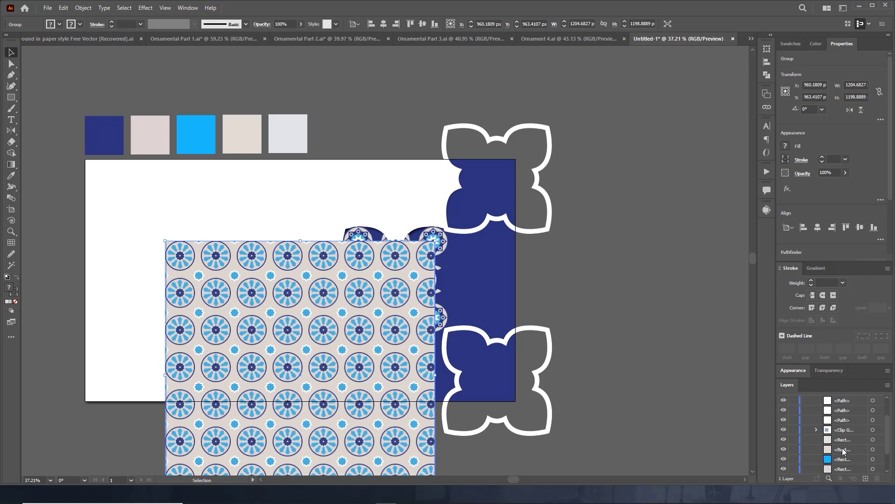
drag(859, 427, 852, 444)
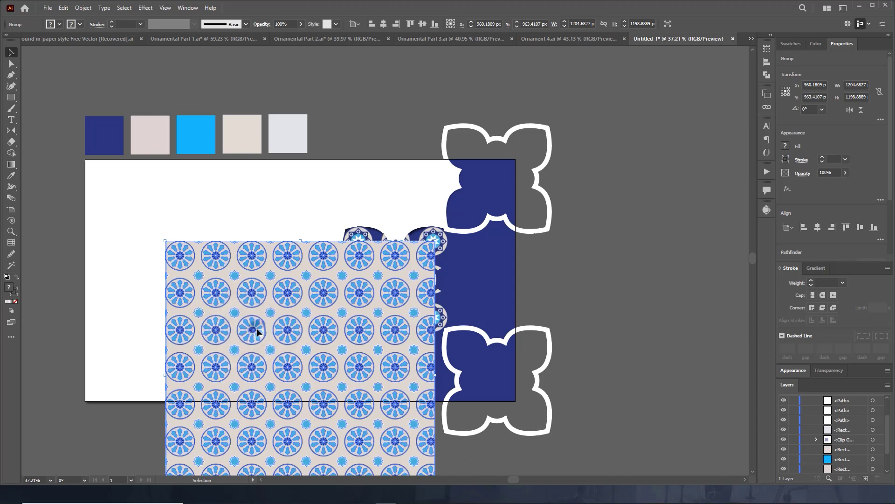
drag(257, 332, 483, 264)
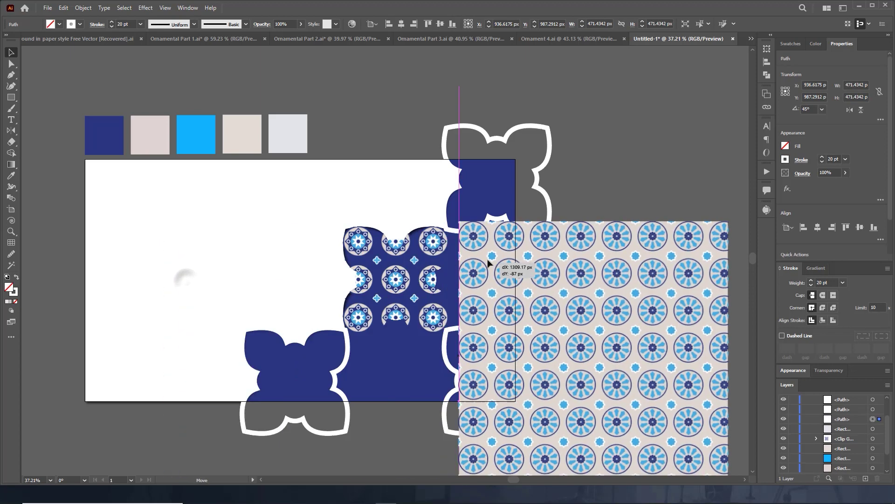
drag(483, 264, 422, 250)
click(337, 389)
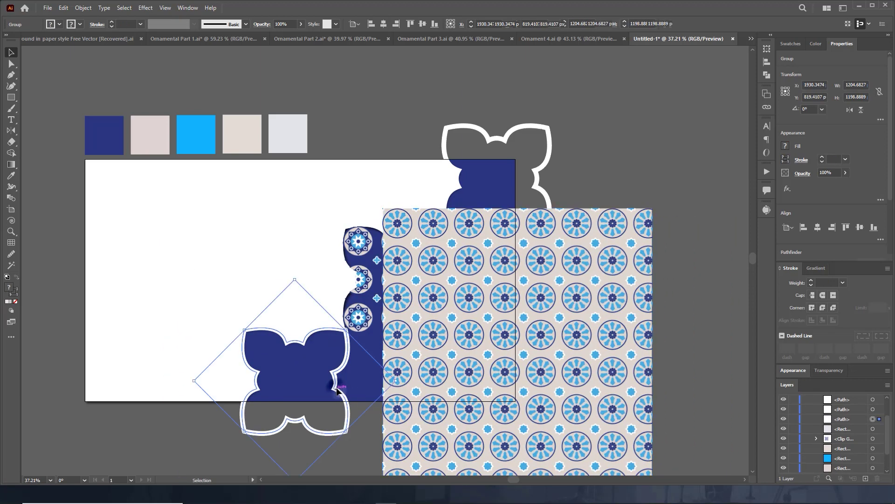
Bring the lower-left flower outline to front and position the pattern group over it.
right_click(337, 390)
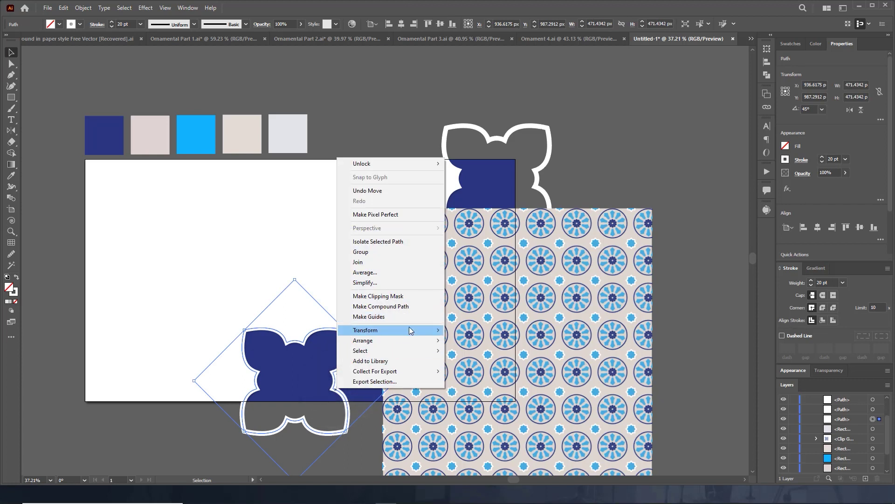
mouse_move(388, 340)
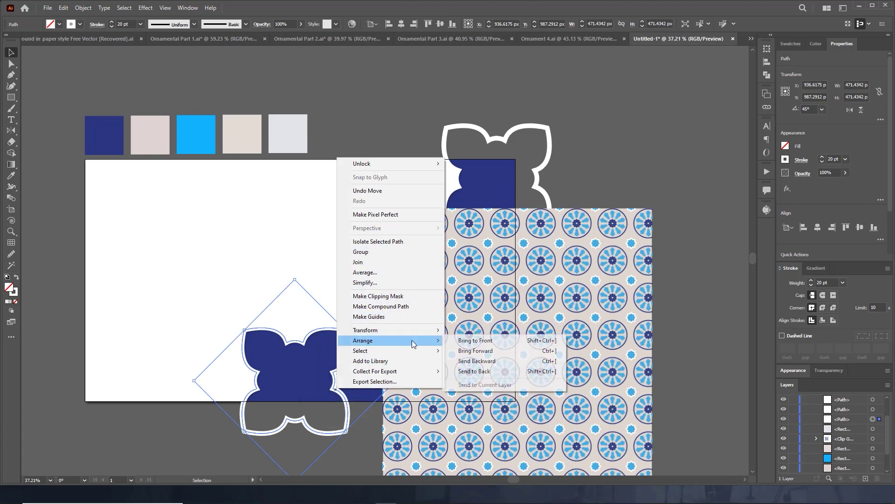
click(487, 344)
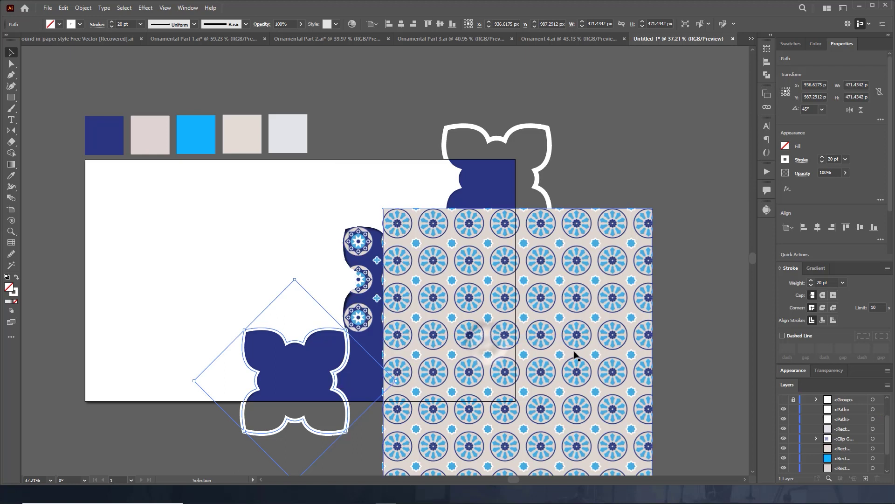
click(611, 354)
drag(610, 339, 407, 384)
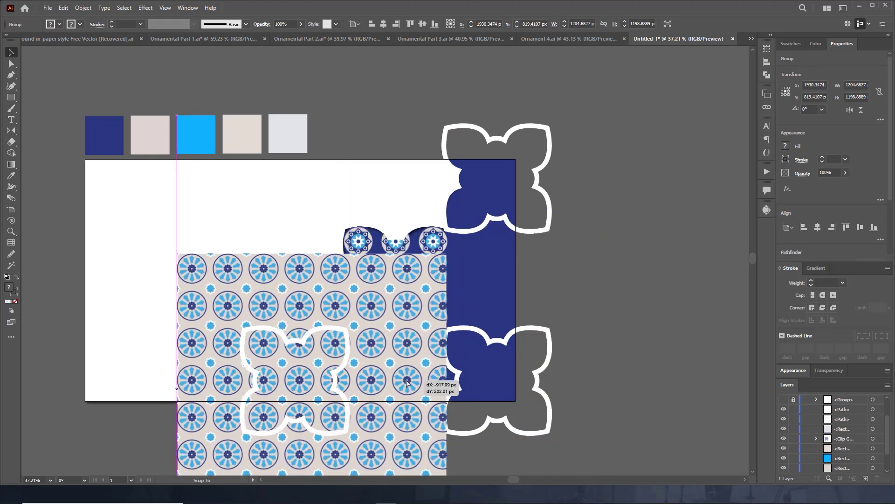
drag(405, 383, 402, 383)
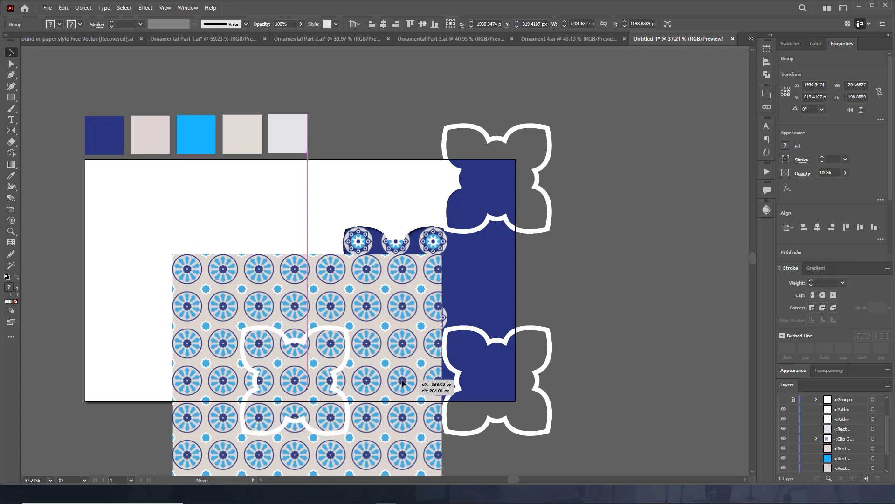
drag(402, 383, 402, 383)
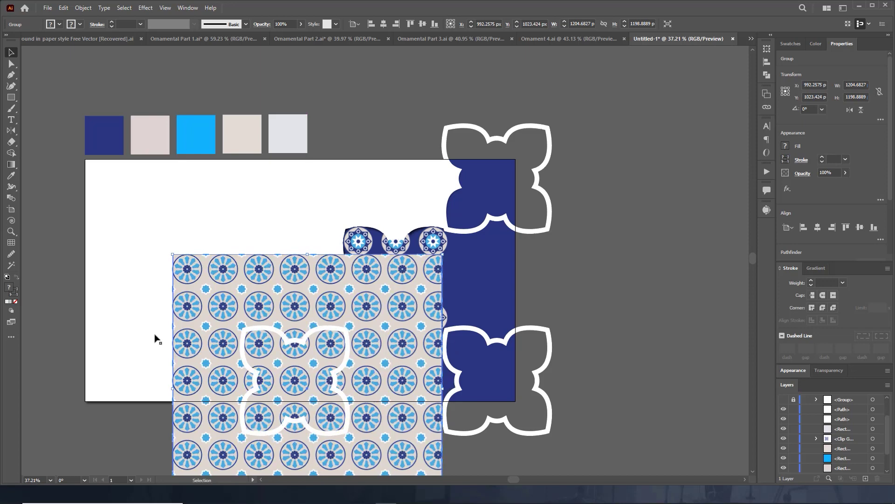
Clip the pattern to the lower-left flower outline with Make Clipping Mask.
shift+click(259, 343)
right_click(259, 344)
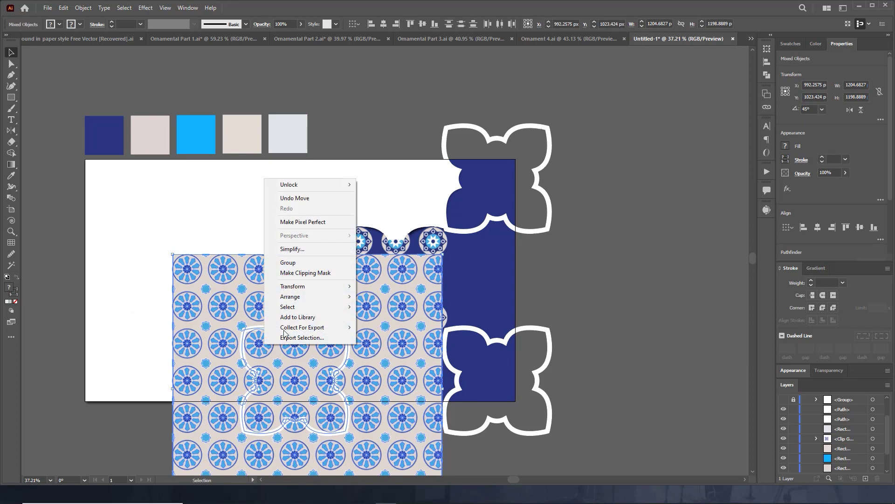
click(315, 273)
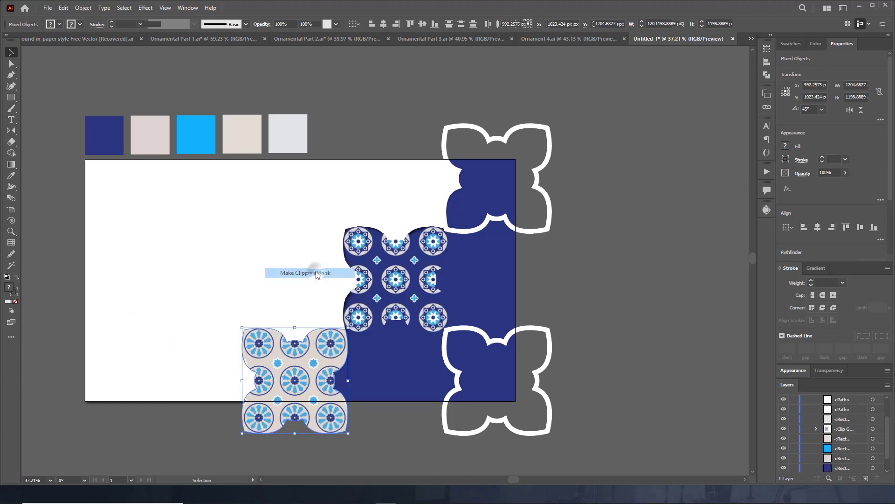
click(623, 312)
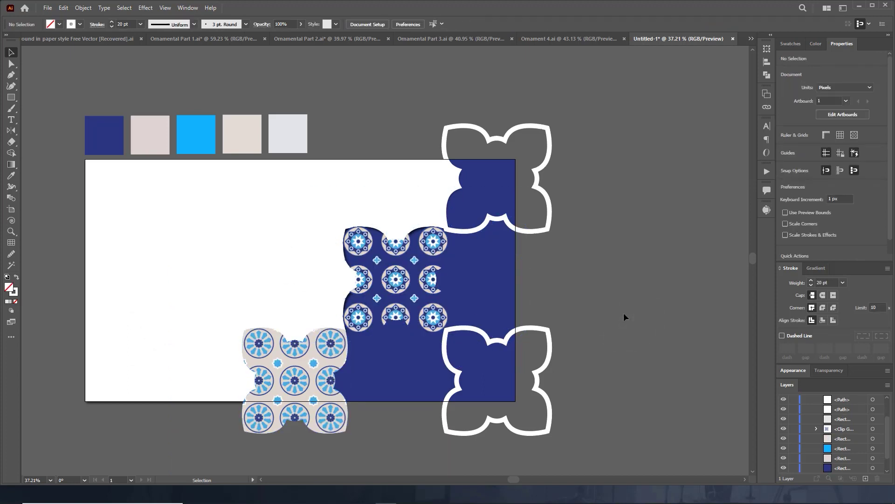
click(451, 39)
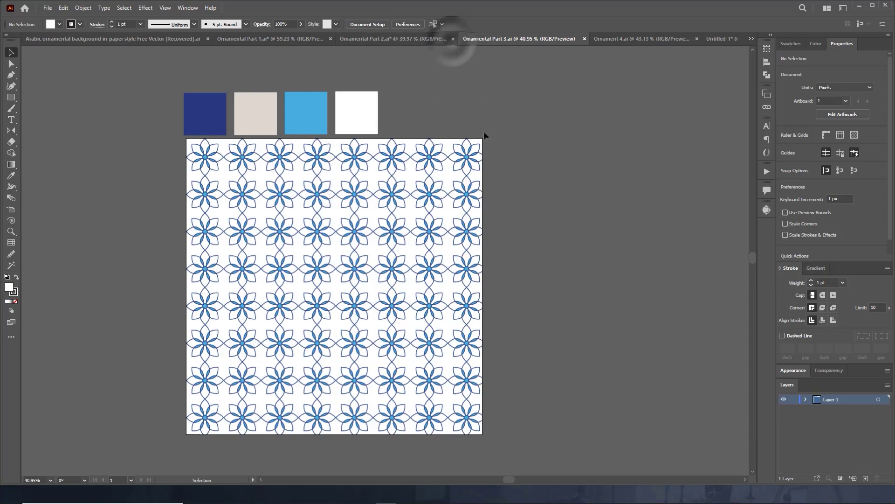
Drag a copy of Untitled-1's pale grey swatch square into Ornamental Part 3 beside the white swatch.
click(725, 38)
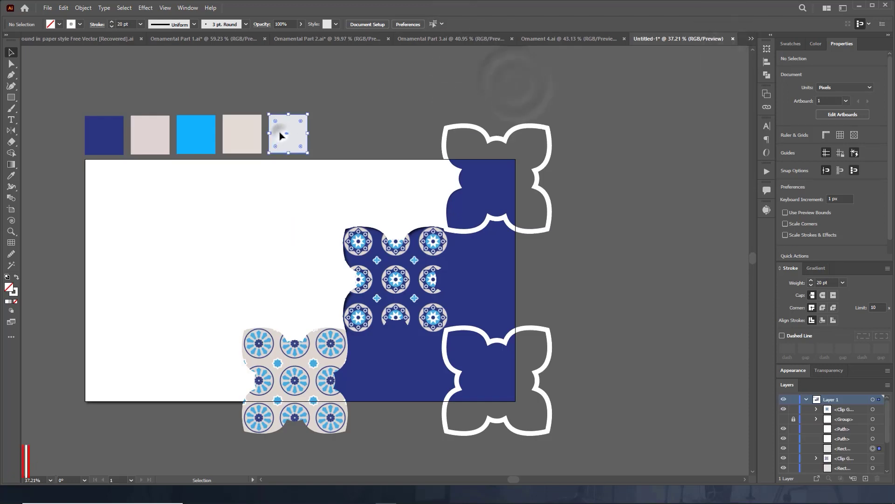
click(299, 133)
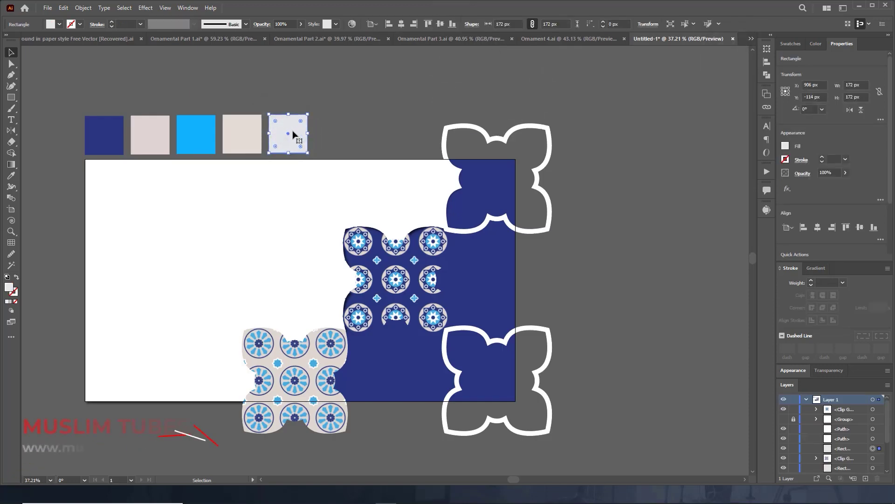
drag(346, 135, 469, 38)
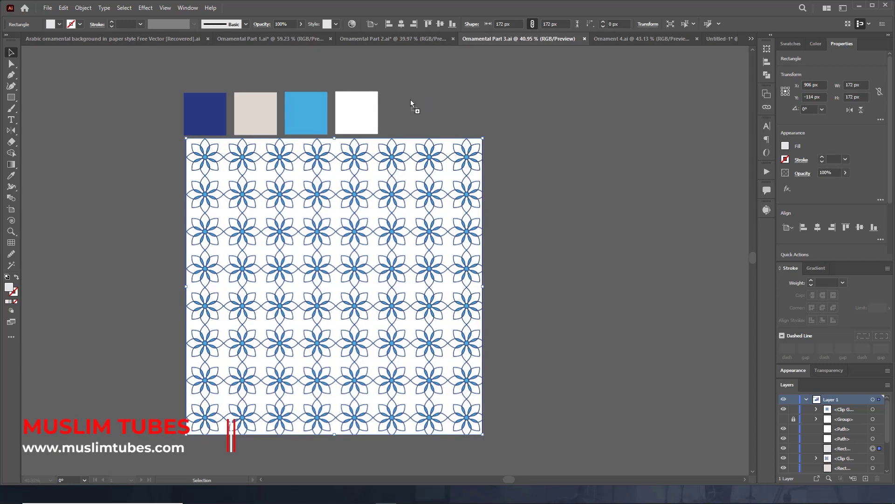
drag(394, 97, 410, 99)
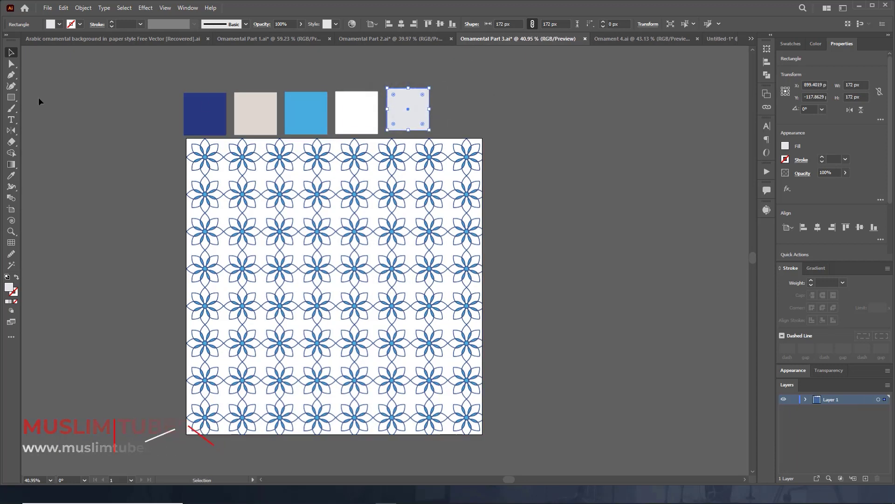
Draw a large rectangle covering the blue pattern and confirm its pale grey fill.
drag(187, 139, 482, 434)
right_click(408, 280)
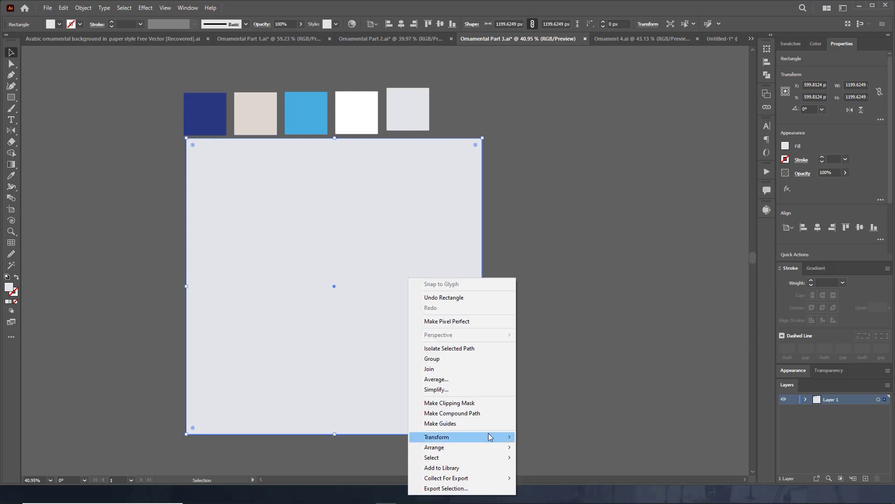
click(283, 310)
double_click(786, 146)
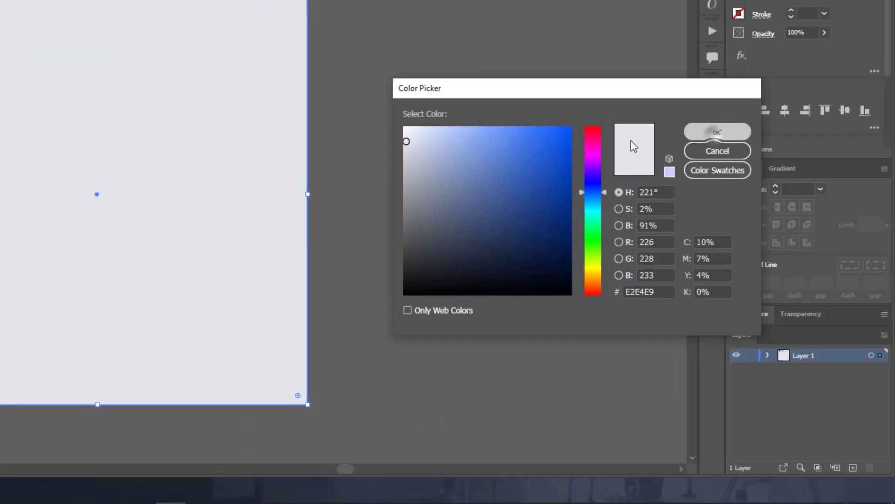
click(699, 91)
Send the grey rectangle behind the pattern, group them, and bring the group into Untitled-1.
right_click(390, 188)
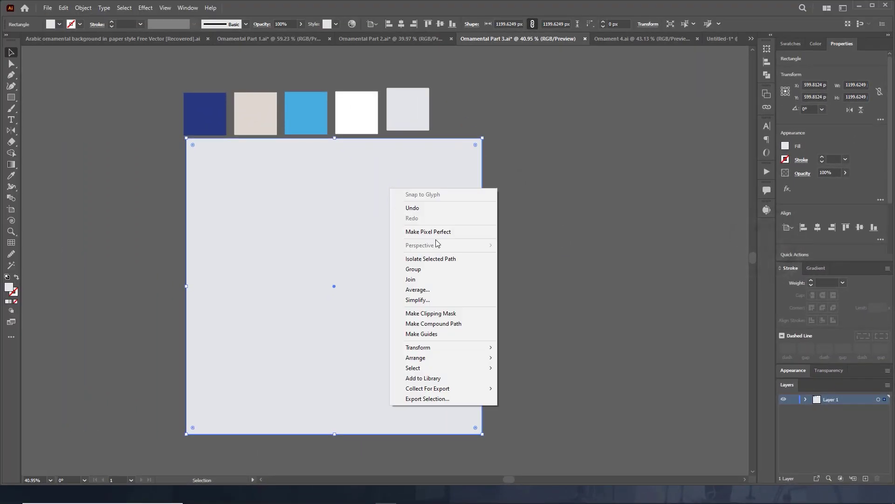
click(540, 193)
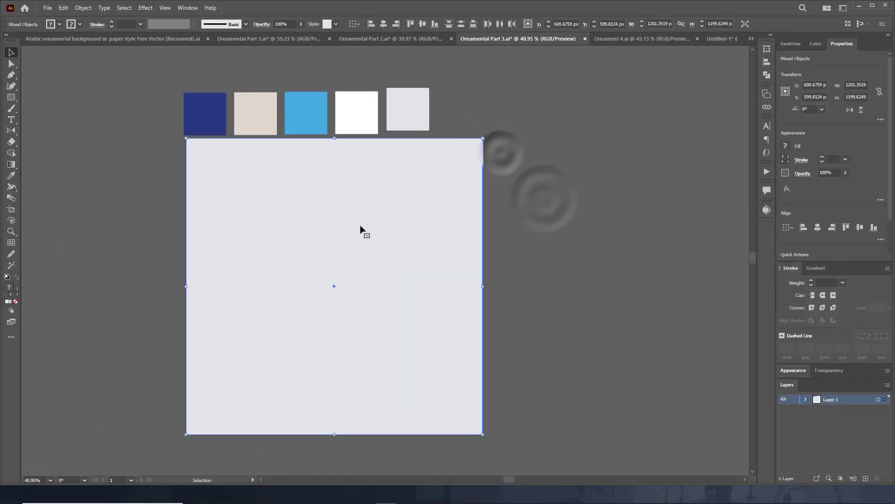
right_click(438, 254)
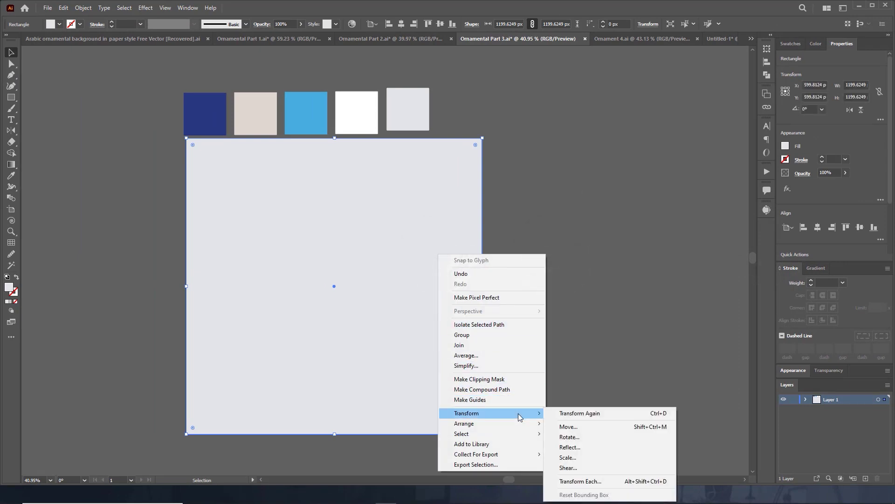
click(574, 451)
drag(540, 200, 286, 346)
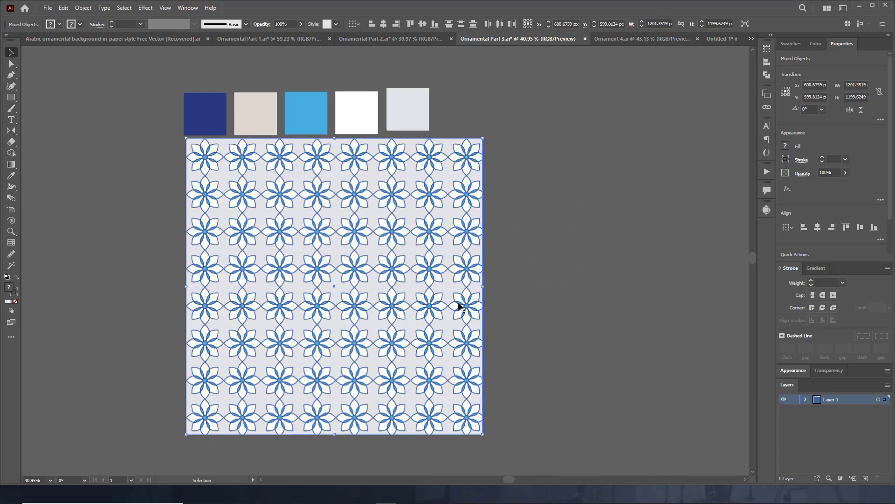
key(ctrl+g)
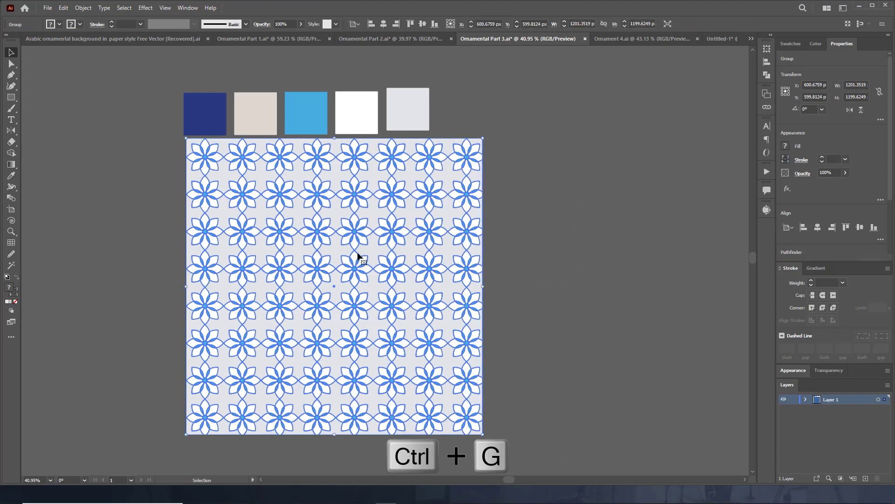
drag(358, 256, 719, 29)
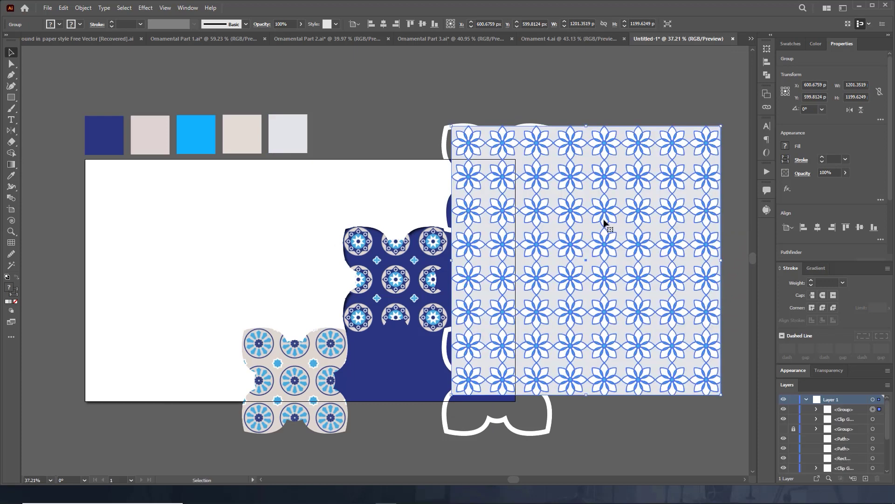
drag(719, 42, 579, 183)
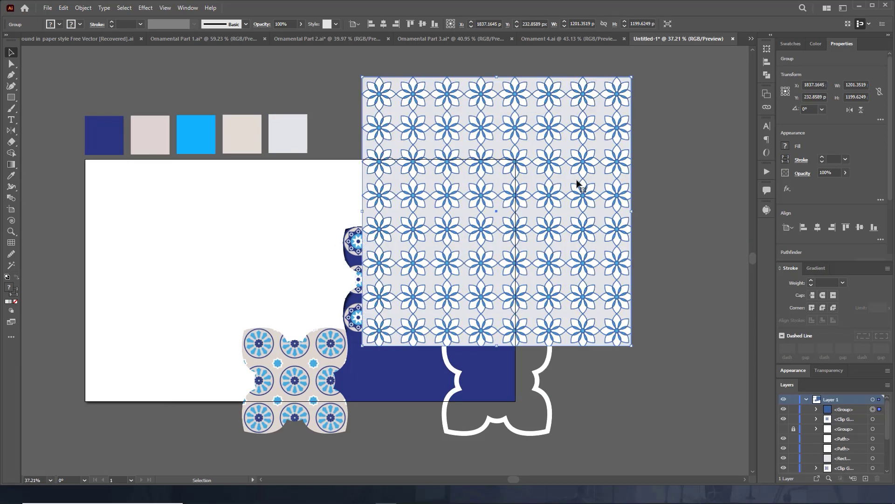
Bring the quatrefoil outline path in front of the pasted pattern group.
right_click(581, 178)
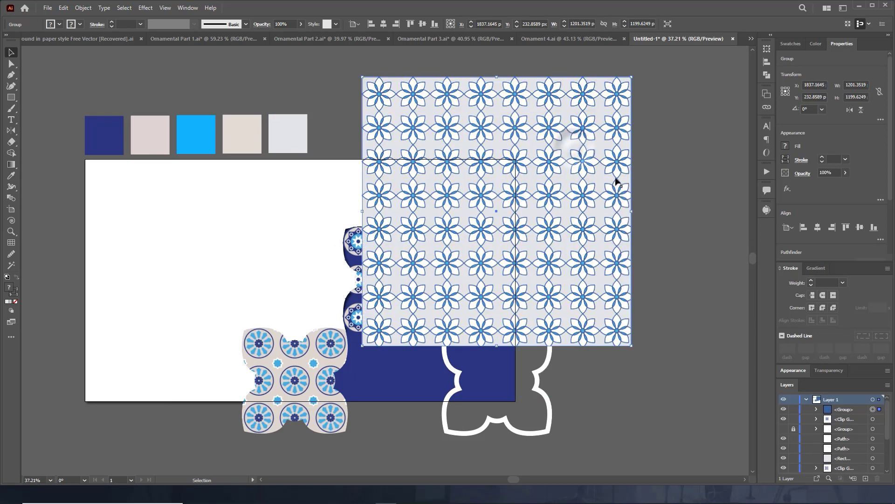
click(687, 201)
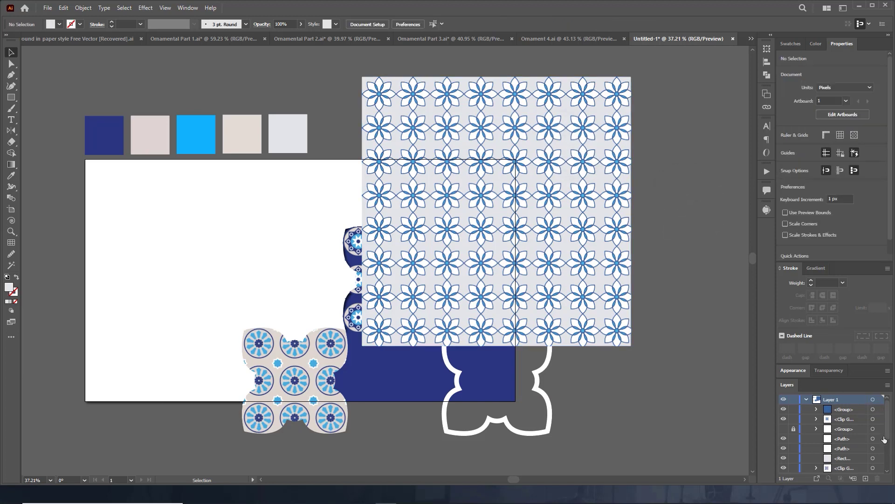
click(873, 438)
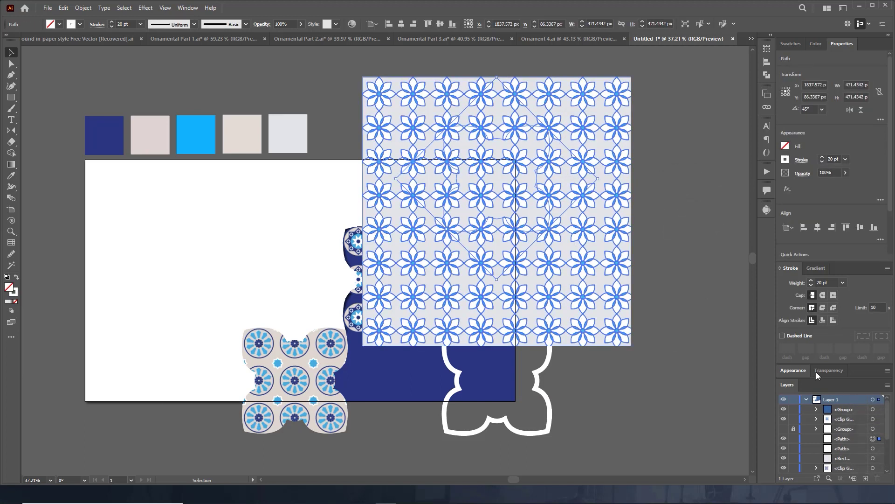
right_click(534, 190)
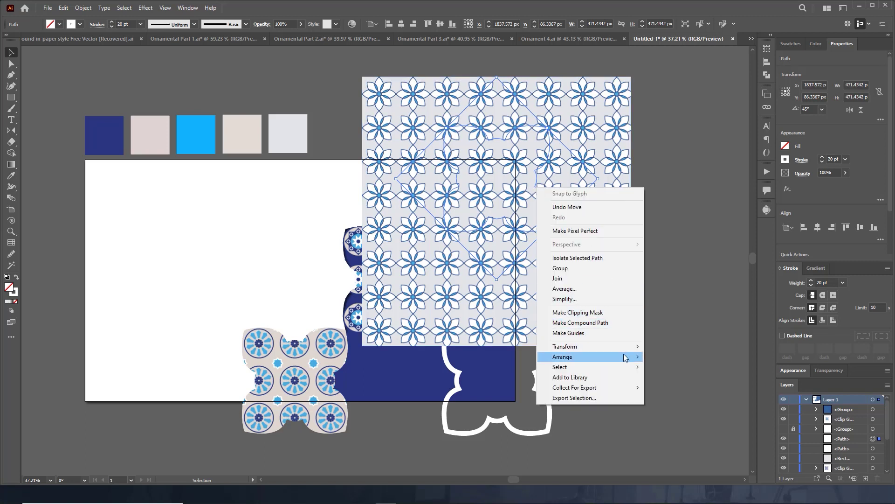
mouse_move(588, 357)
click(676, 357)
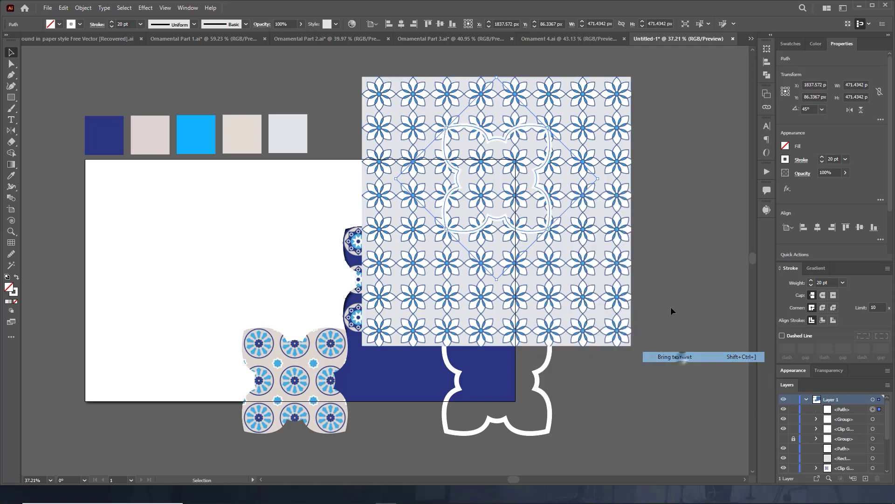
click(679, 257)
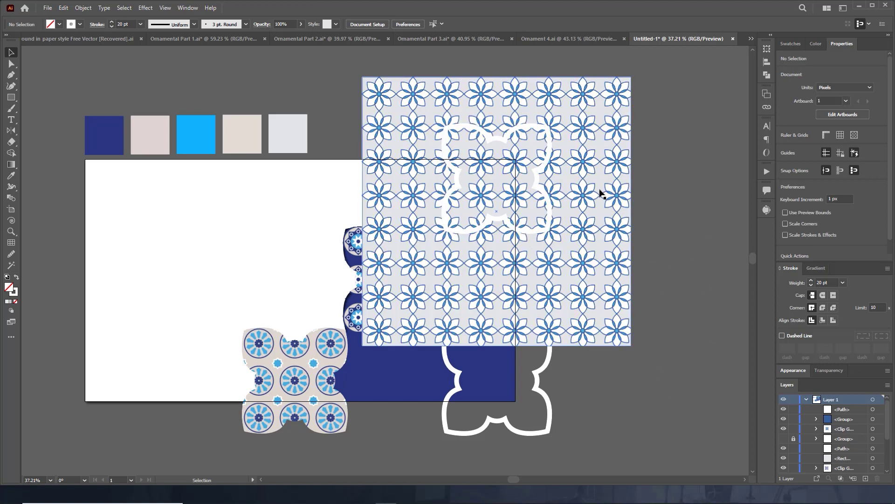
Clip the grey-backed pattern inside the quatrefoil shape with Make Clipping Mask.
drag(529, 160, 482, 168)
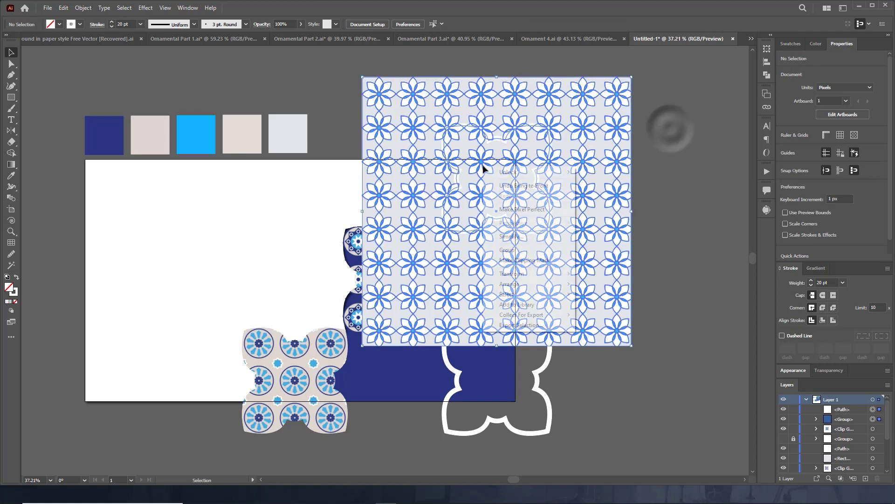
right_click(481, 168)
click(526, 260)
click(656, 185)
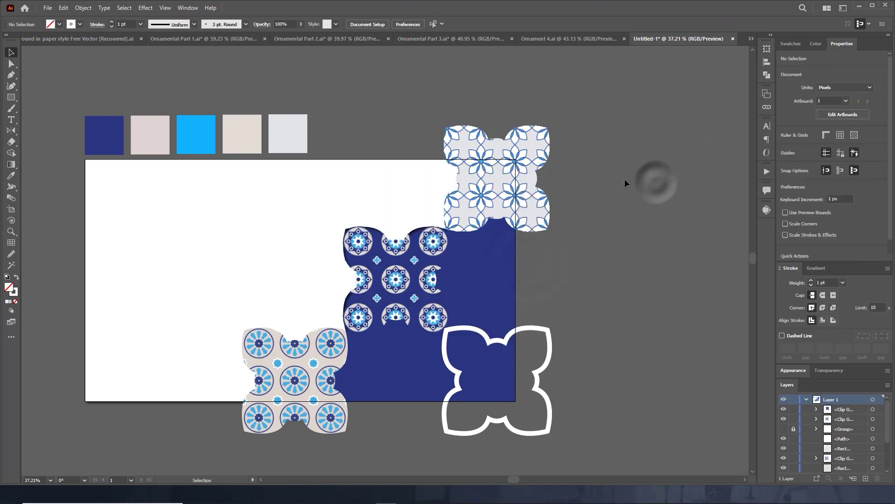
In Ornament 4, tighten the star repeat's horizontal and vertical spacing.
click(596, 38)
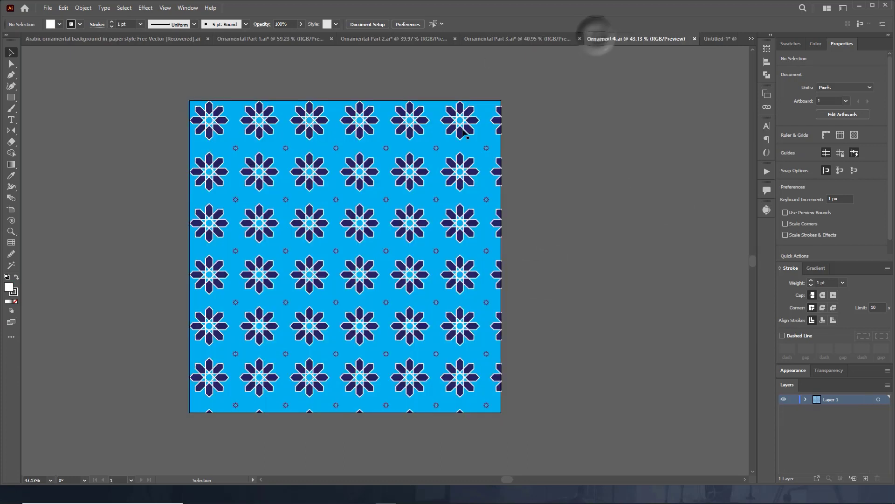
click(403, 164)
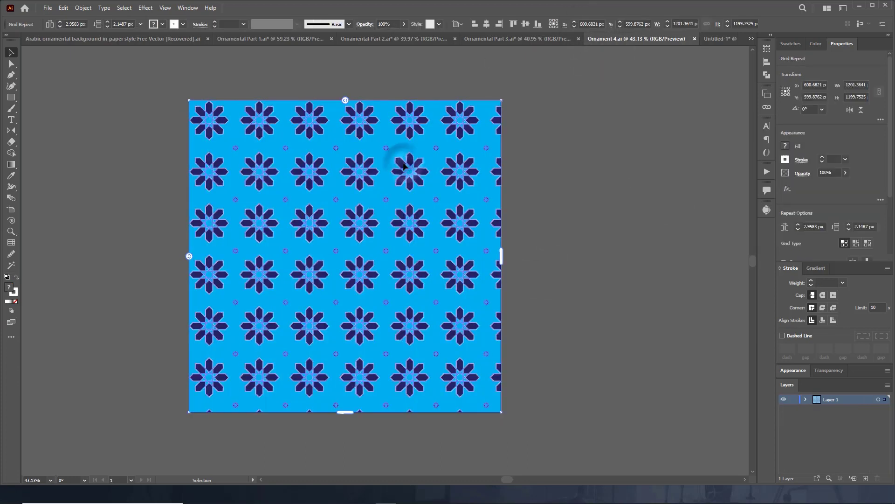
drag(347, 99, 336, 100)
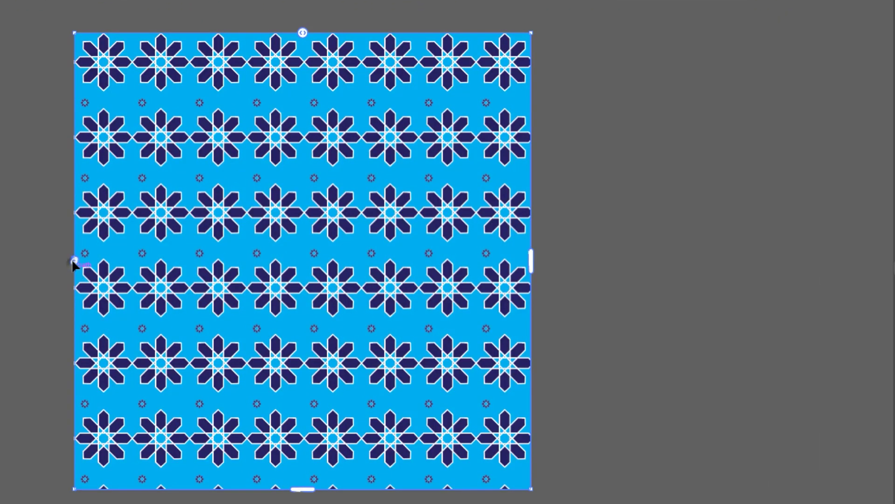
drag(73, 262, 74, 247)
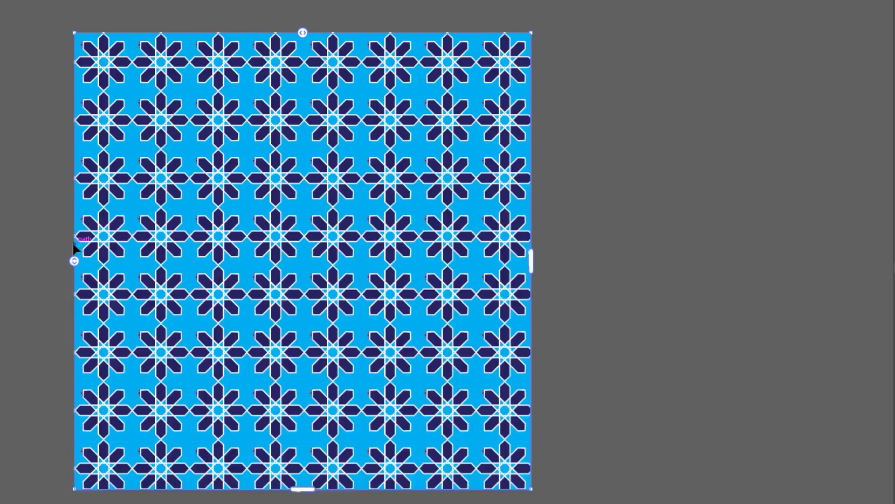
Zoom into the top-left star tile and shift its artwork within the repeat in isolation mode.
click(64, 28)
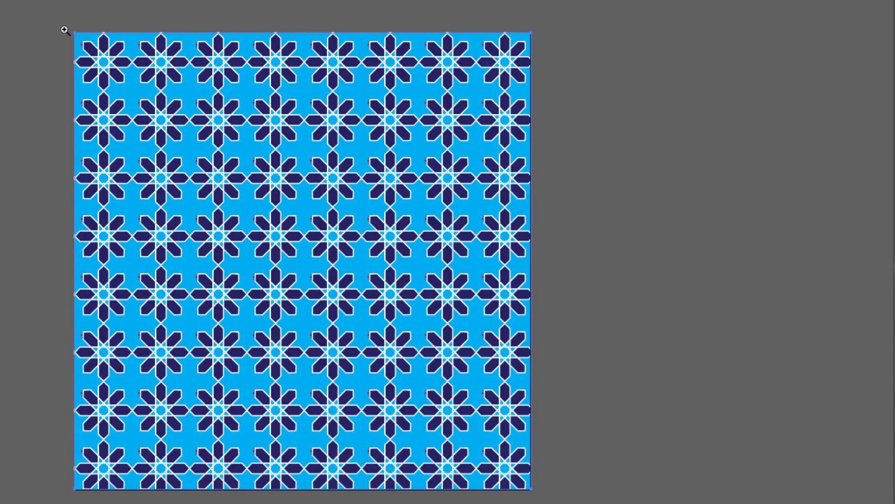
drag(63, 28, 316, 234)
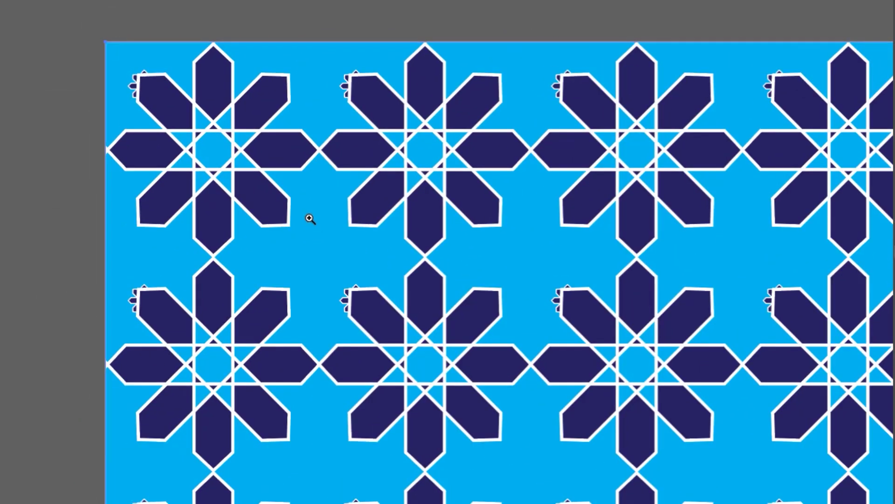
double_click(228, 145)
drag(358, 304, 314, 252)
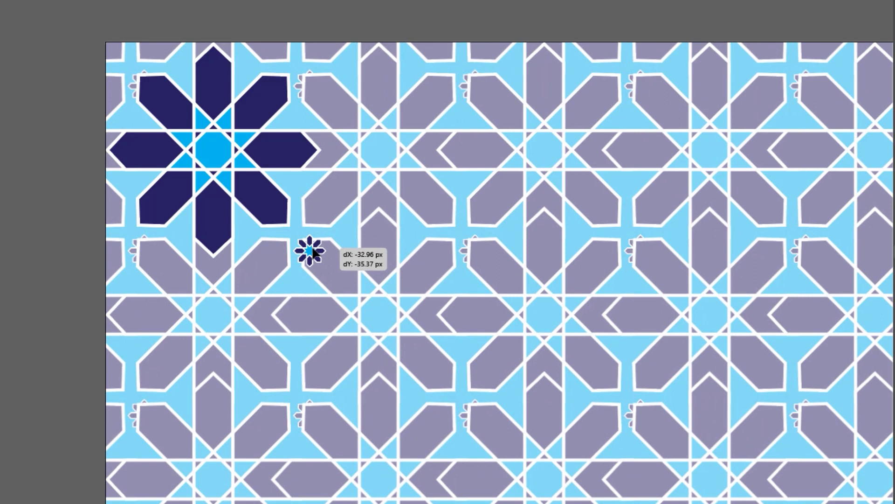
double_click(14, 183)
Reduce the repeat's horizontal spacing further and adjust its vertical spacing for an even grid.
click(540, 137)
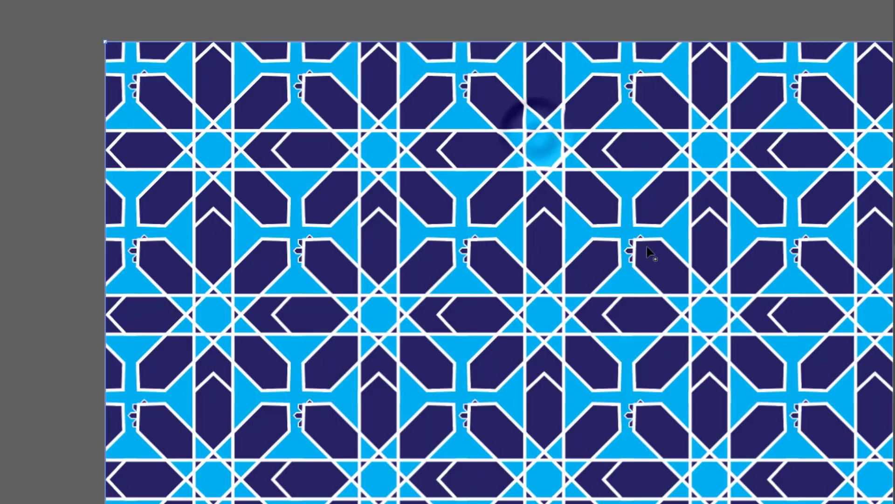
drag(651, 253, 572, 275)
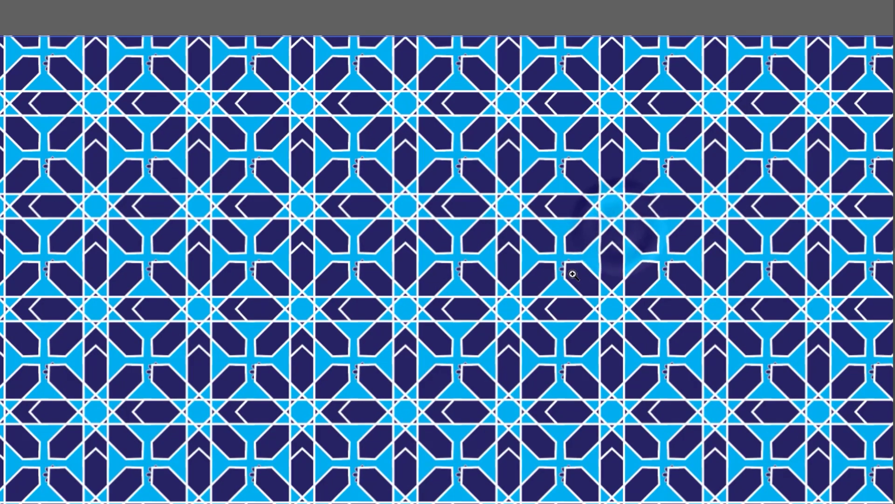
alt+click(574, 275)
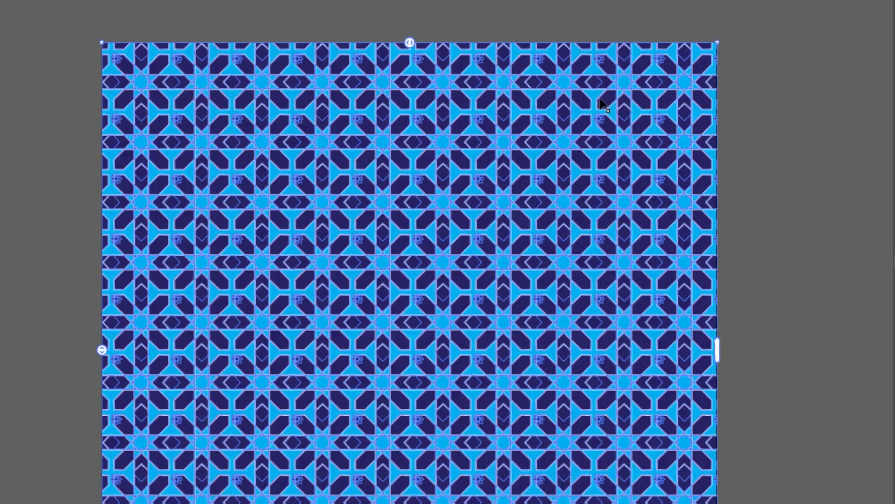
drag(410, 41, 427, 44)
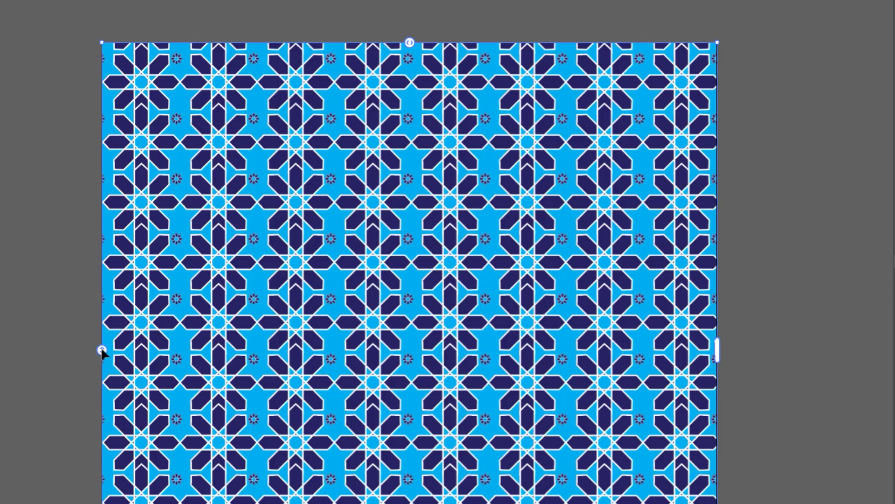
drag(101, 350, 102, 368)
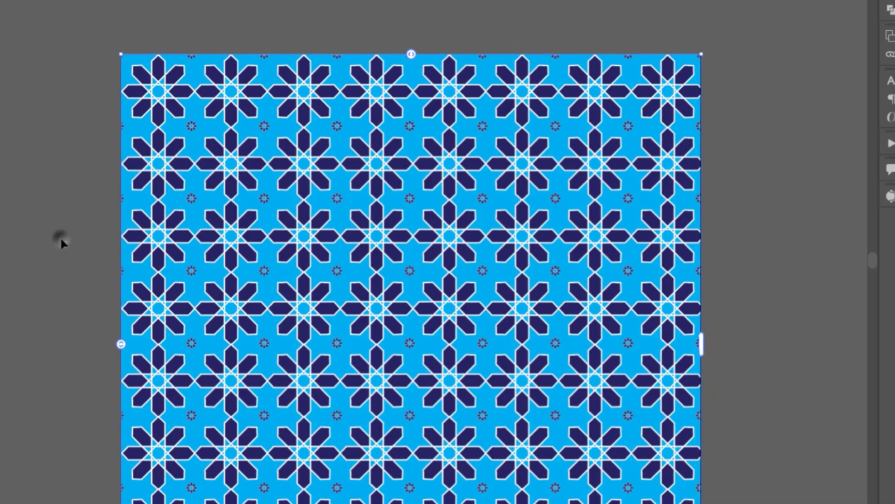
click(154, 239)
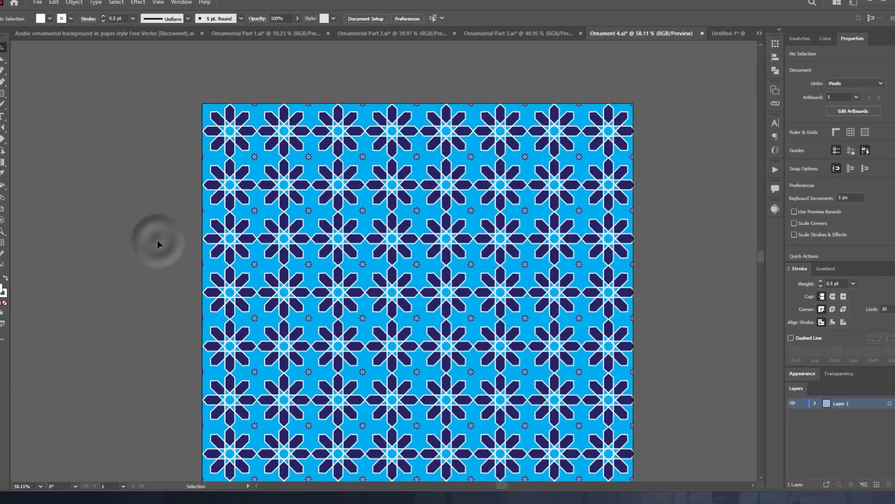
Inside the isolated Ornament 4 repeat tile, nudge the small flower away from the star.
double_click(258, 159)
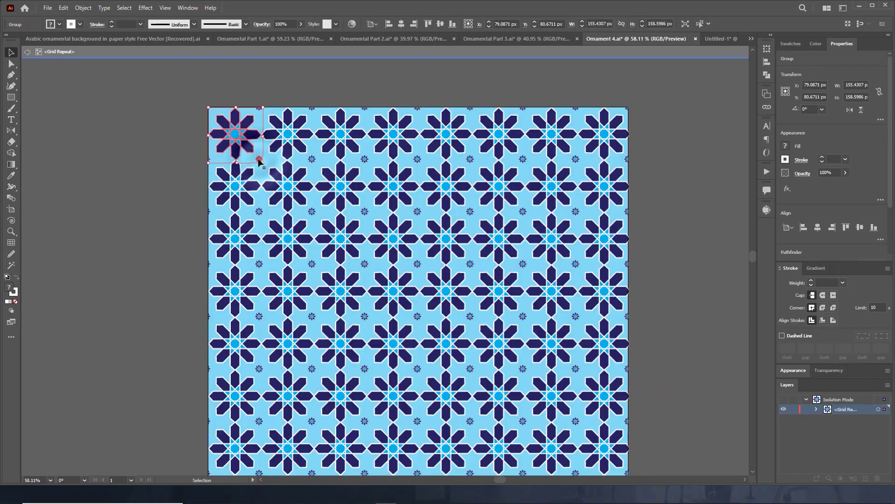
double_click(259, 160)
key(z)
mouse_move(258, 157)
mouse_down()
mouse_move(295, 184)
mouse_move(317, 184)
mouse_move(276, 193)
mouse_up()
key(v)
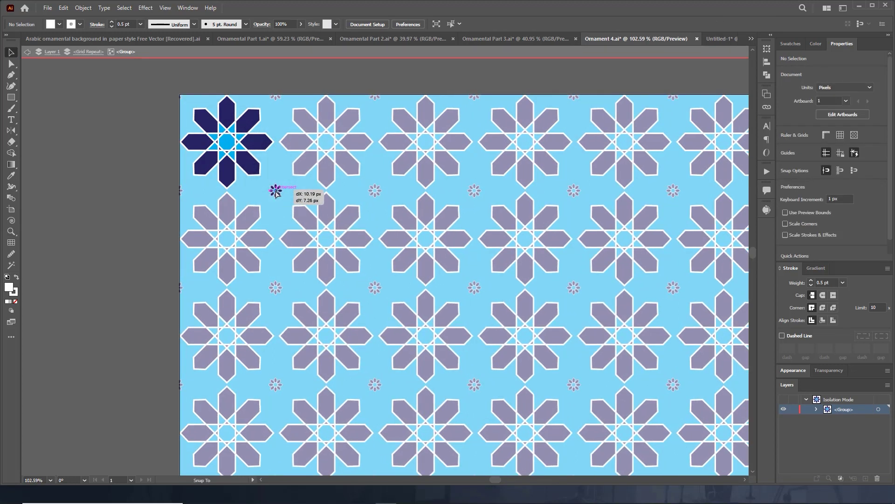
drag(278, 193, 278, 193)
double_click(325, 76)
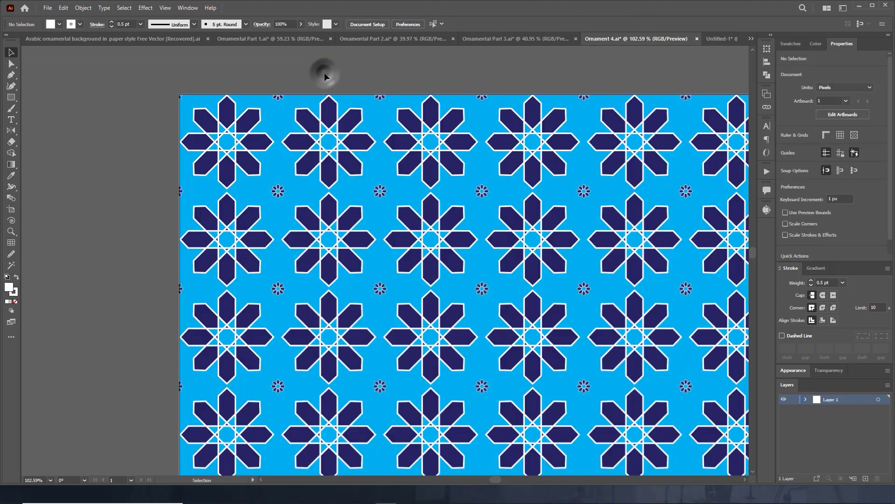
Tighten the star repeat spacing to about −20 px across and −16 px down.
click(329, 114)
drag(549, 95, 542, 95)
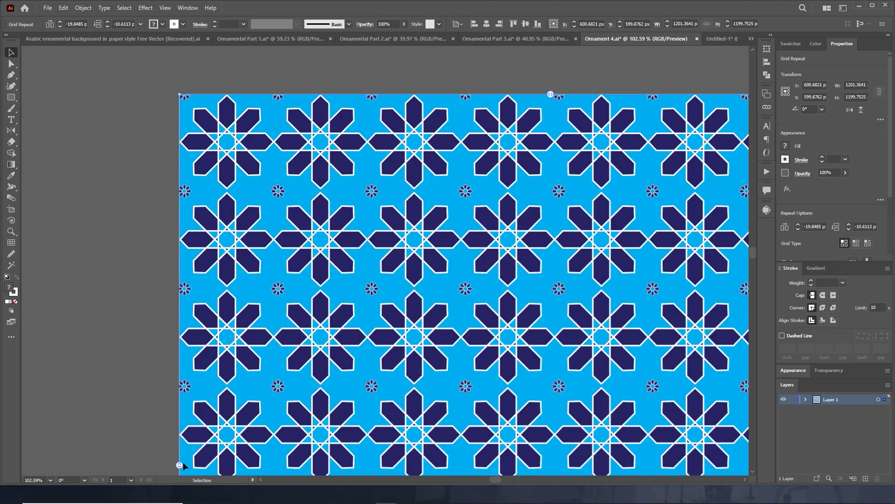
drag(179, 465, 179, 462)
click(104, 226)
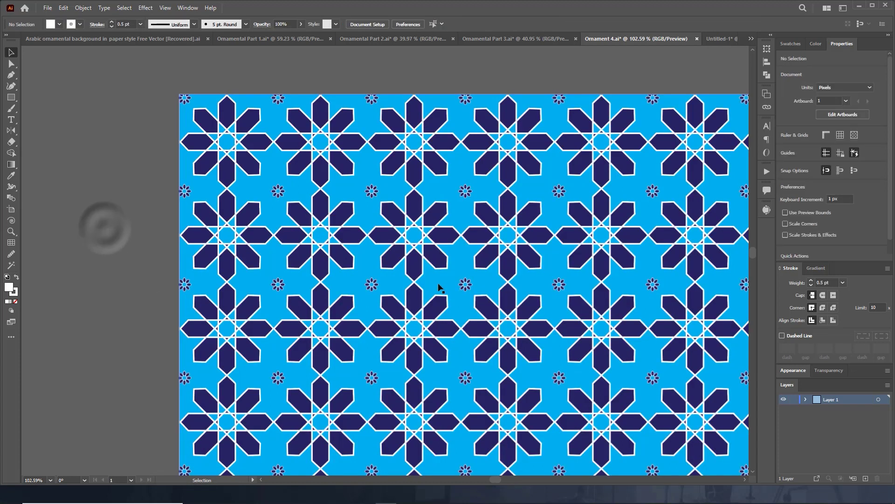
Zoom out to the full artboard, then select and group all the pattern artwork.
key(z)
alt+click(578, 321)
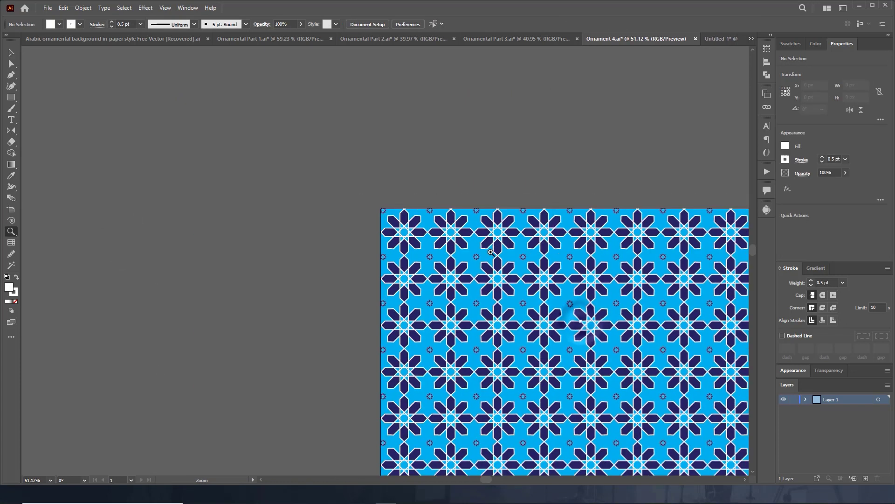
alt+click(491, 252)
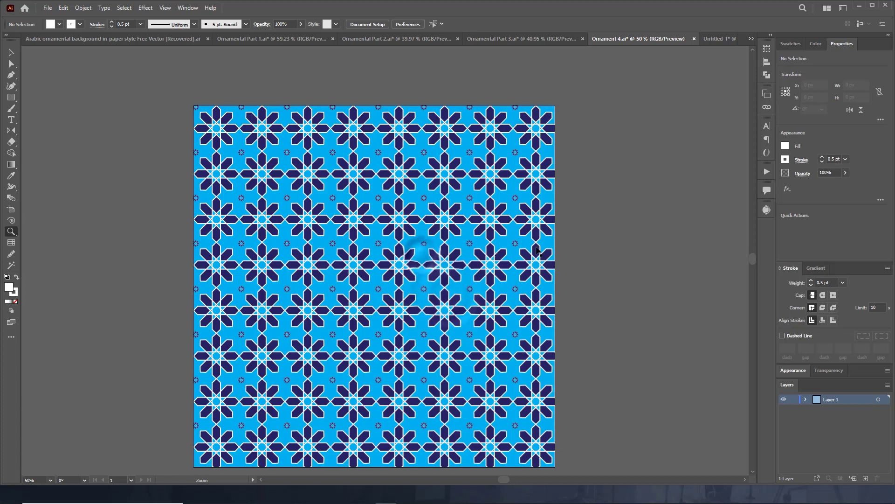
key(v)
click(609, 191)
key(ctrl+a)
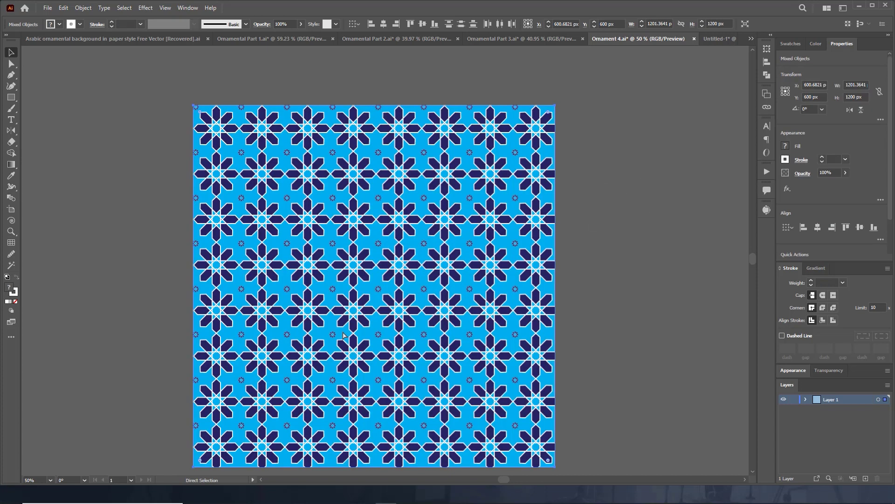
key(ctrl+g)
Place the star pattern group into Untitled-1 and bring the white quatrefoil path to front.
mouse_move(411, 240)
mouse_down()
mouse_move(689, 118)
mouse_move(718, 40)
mouse_up()
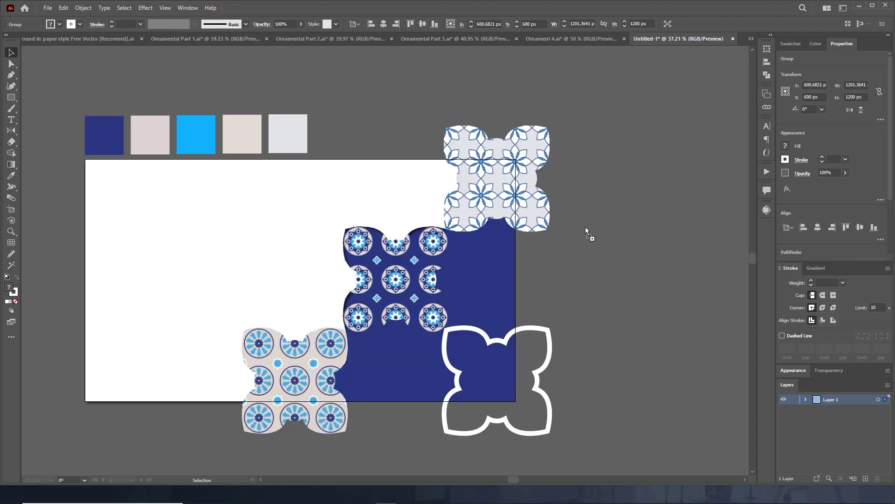
drag(540, 270, 492, 286)
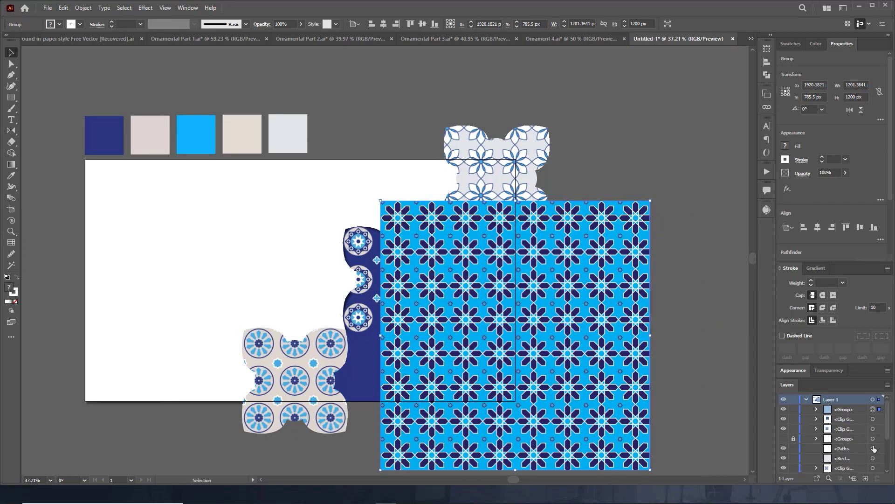
click(873, 448)
right_click(550, 141)
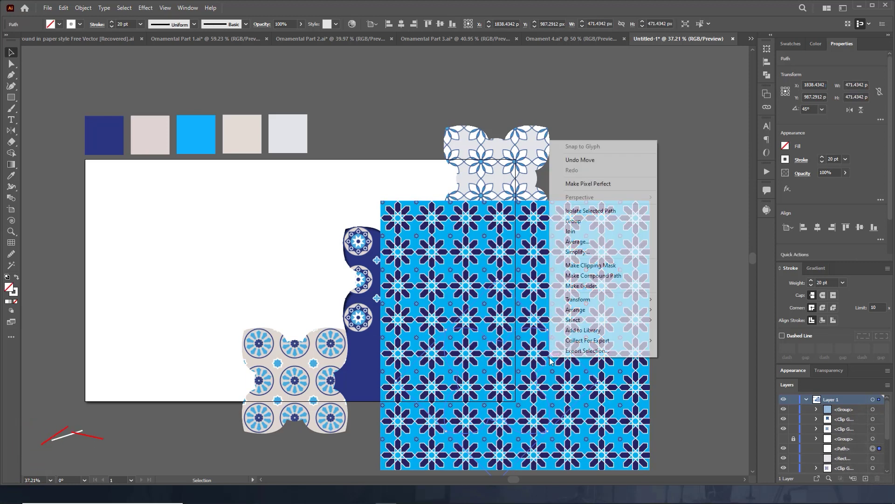
mouse_move(576, 309)
click(695, 310)
Nudge the blue pattern slightly left and clip it inside the quatrefoil shape.
click(673, 326)
scroll(673, 315, down, 2)
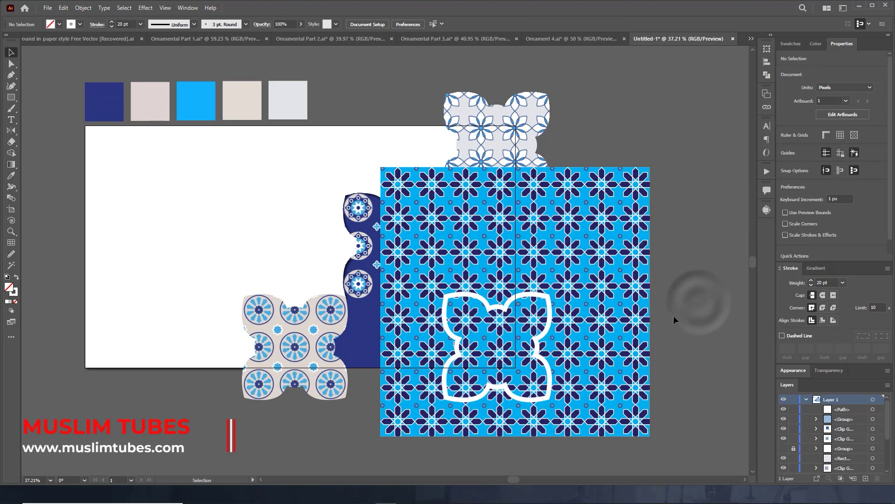
drag(575, 320, 572, 318)
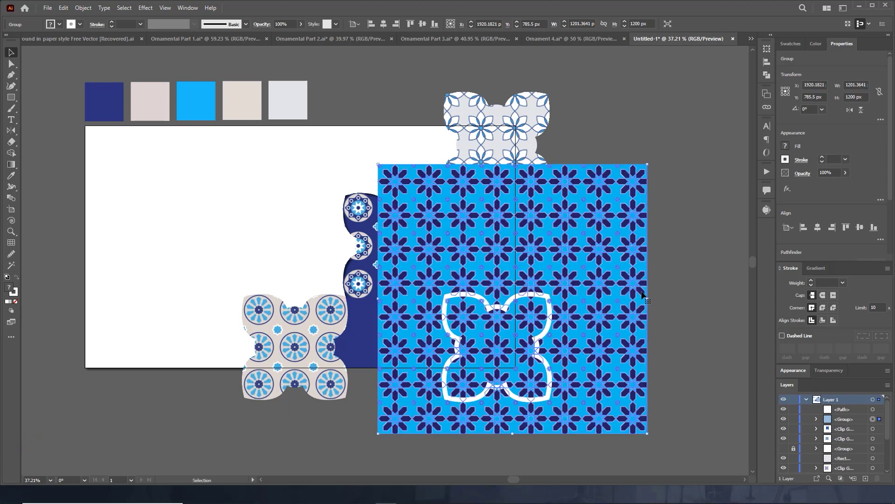
shift+click(457, 357)
right_click(482, 360)
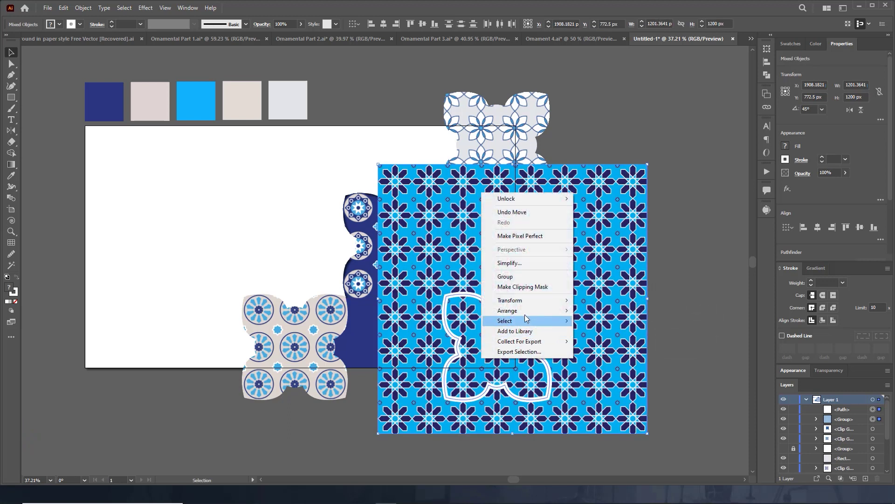
click(523, 290)
click(636, 314)
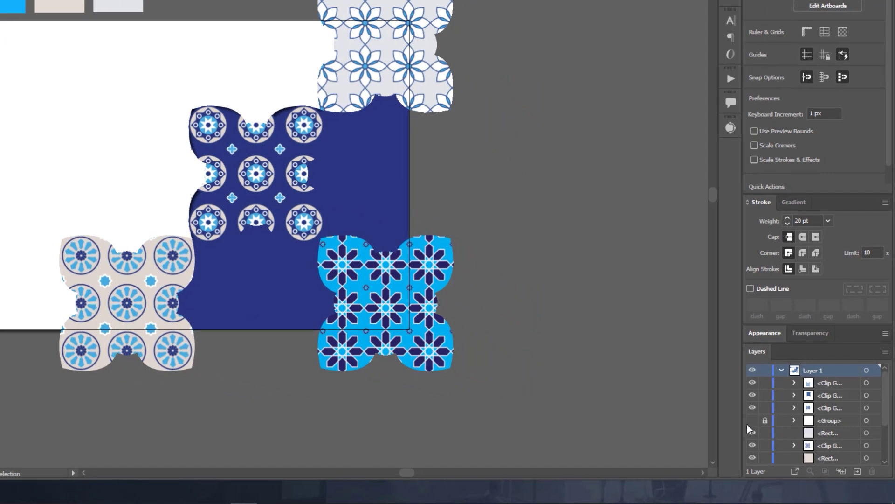
Show the white outline group, move it to the top of the stack and add a Drop Shadow.
click(752, 421)
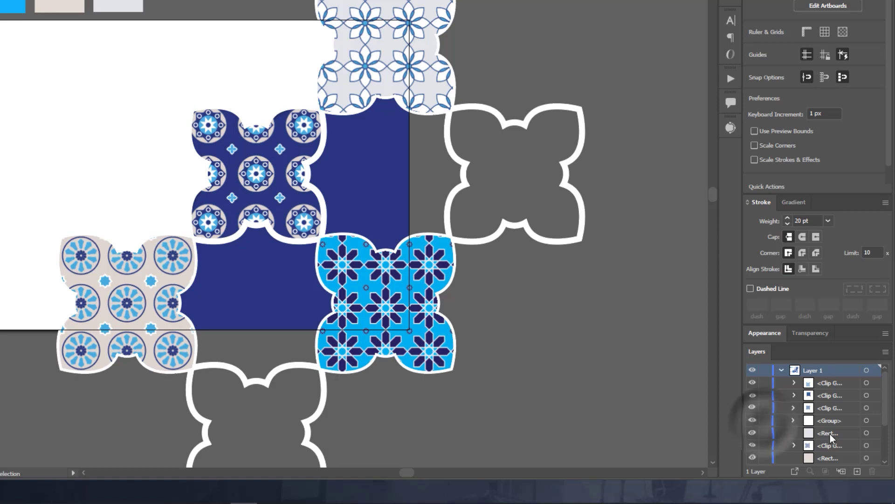
click(867, 421)
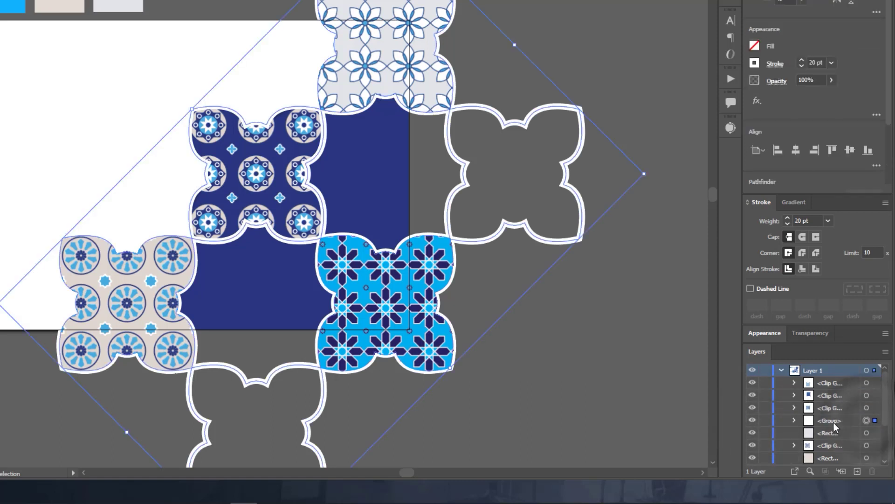
drag(833, 382, 834, 383)
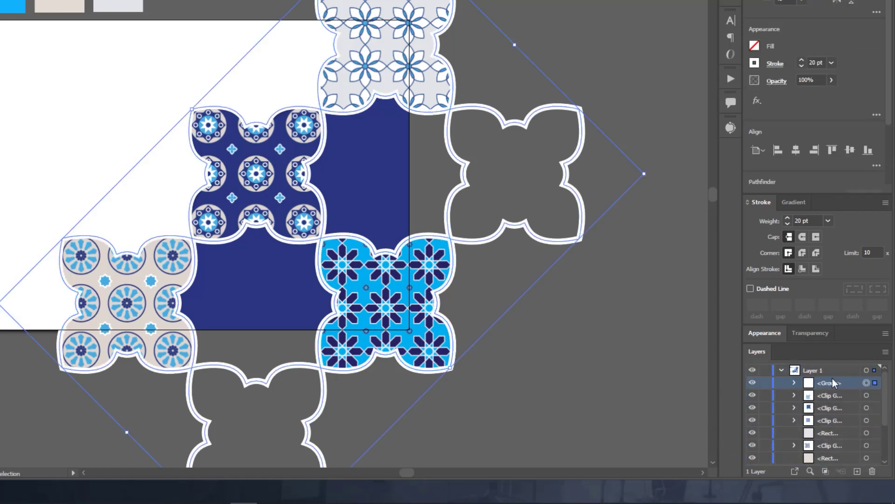
click(622, 363)
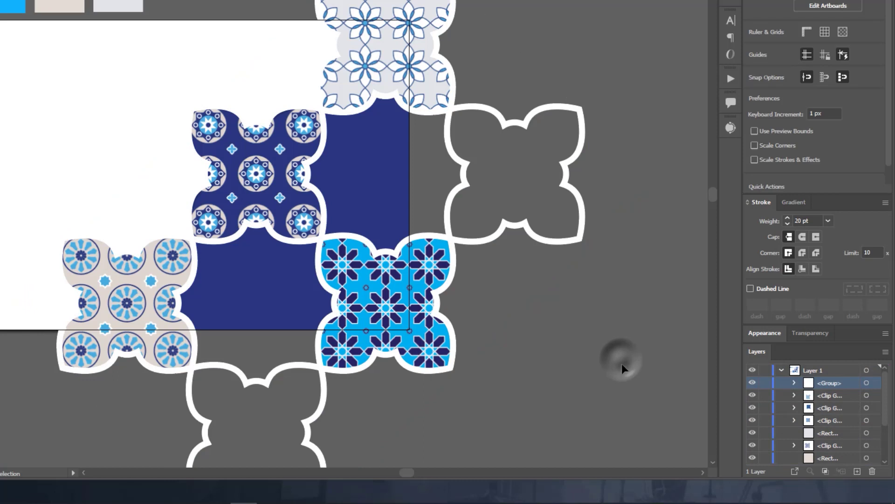
click(501, 232)
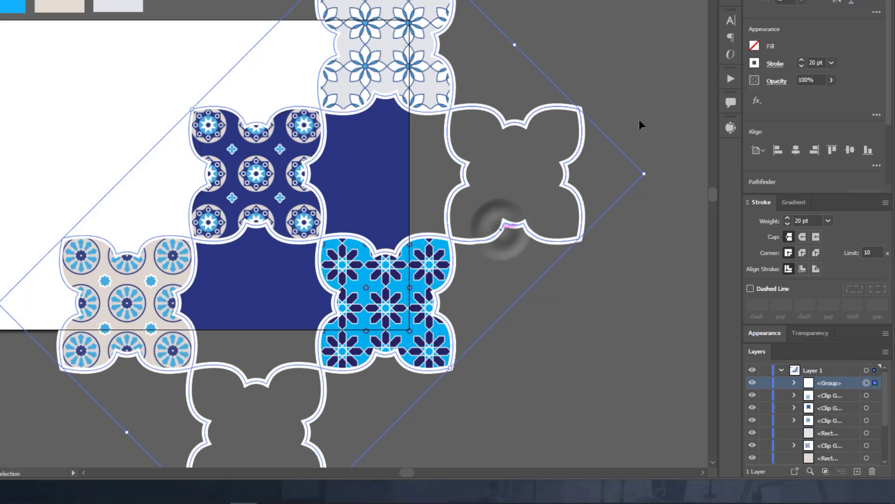
click(757, 100)
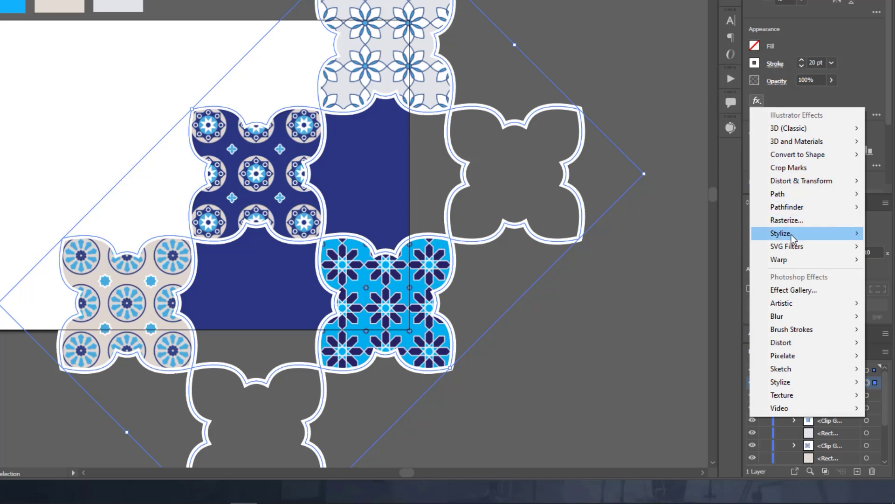
mouse_move(782, 233)
click(723, 233)
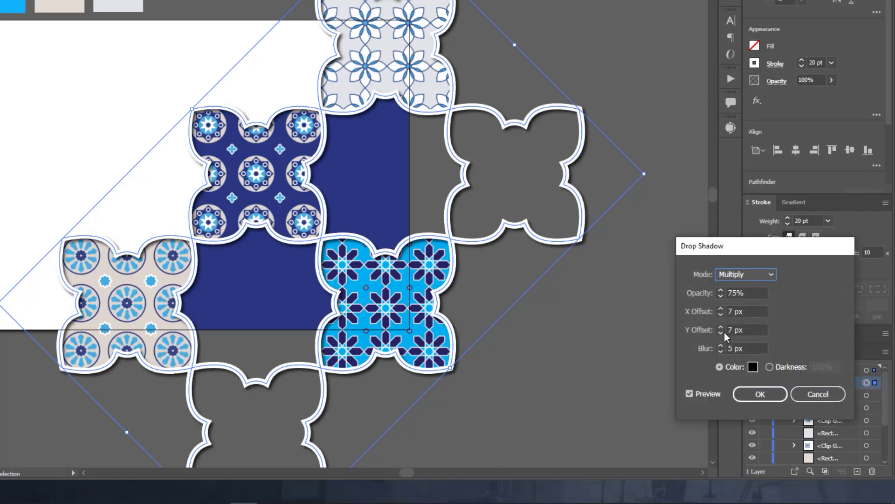
click(768, 397)
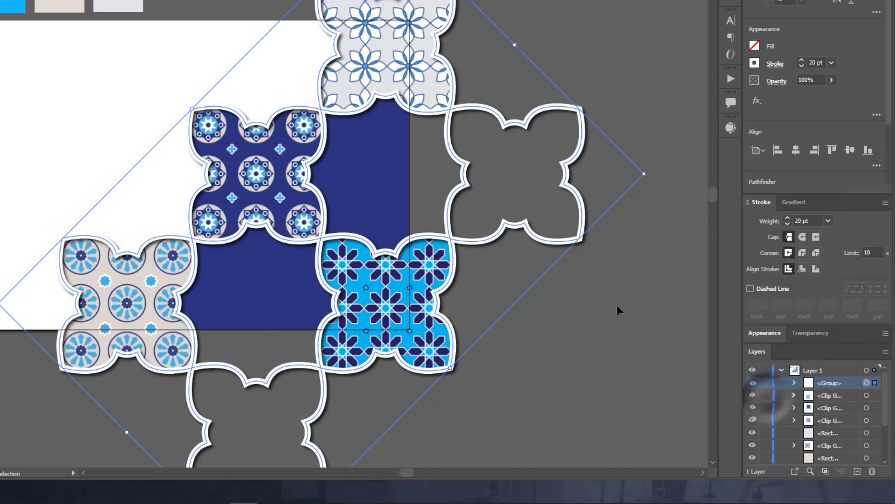
click(656, 307)
Delete the extra empty outline on the right from the outline group.
click(471, 235)
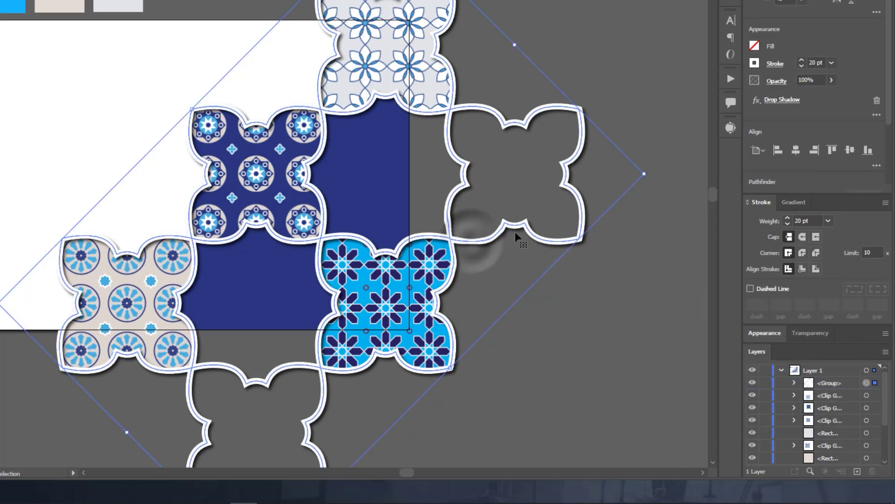
double_click(520, 229)
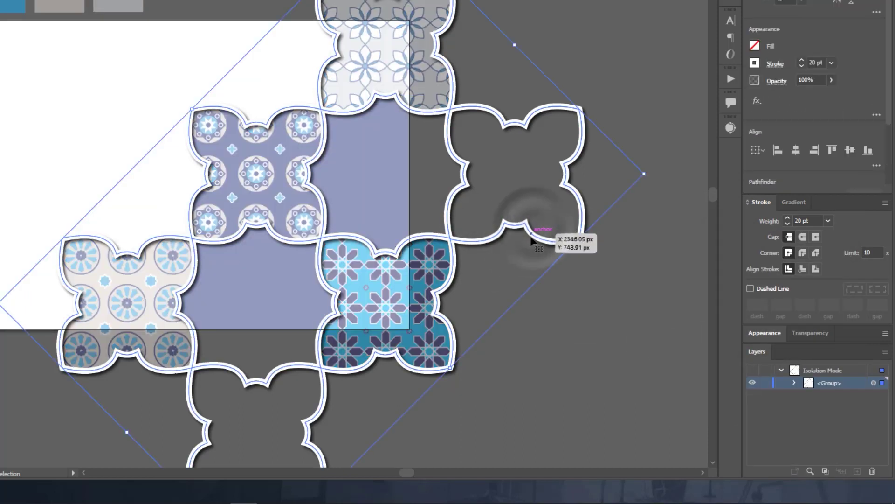
click(587, 287)
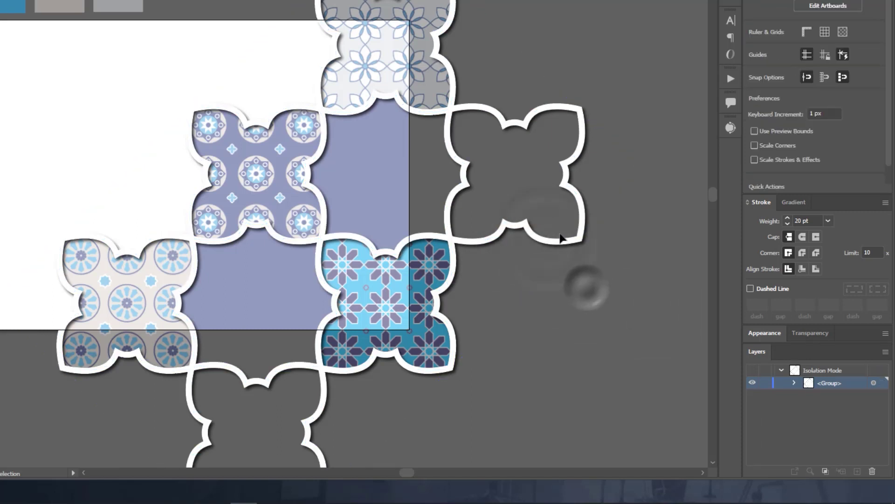
click(561, 238)
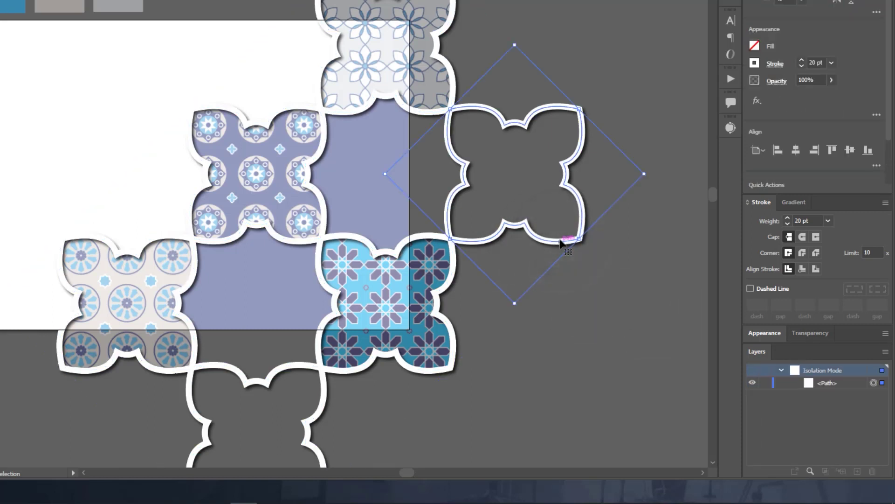
key(Delete)
key(Escape)
Delete the extra empty outline at the bottom from the outline group.
click(316, 416)
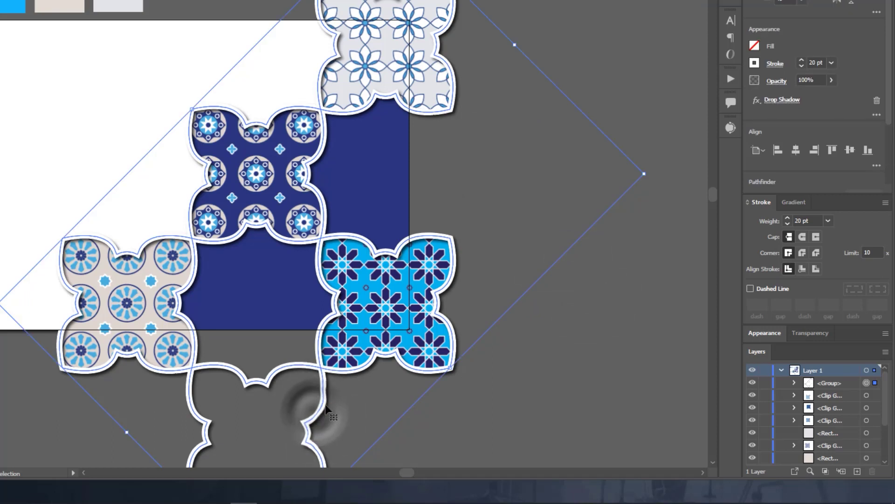
double_click(324, 372)
click(323, 375)
click(342, 396)
click(323, 396)
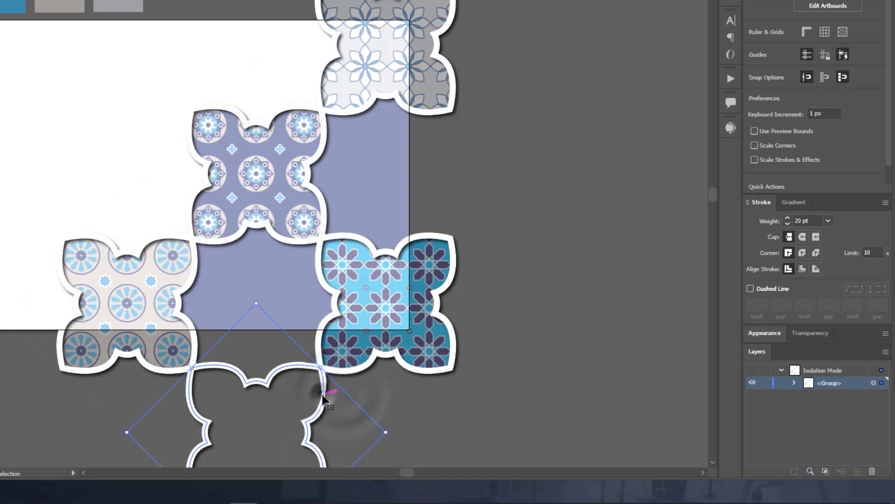
key(Delete)
double_click(421, 391)
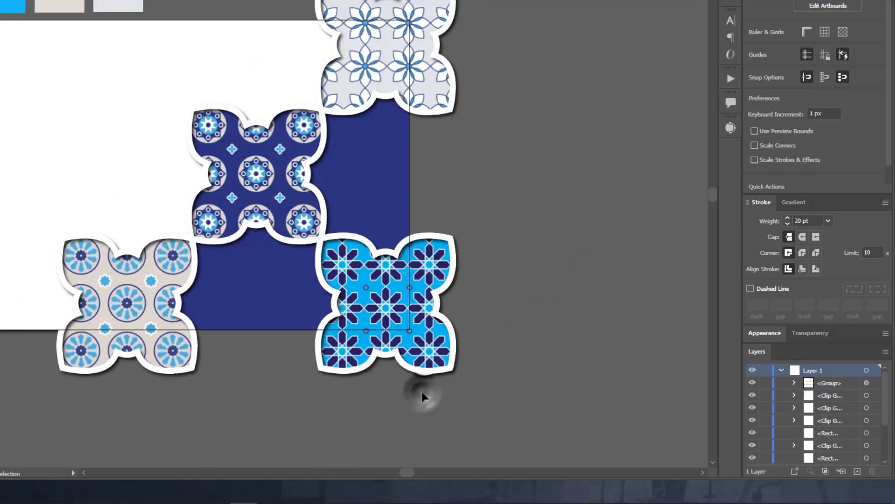
click(537, 231)
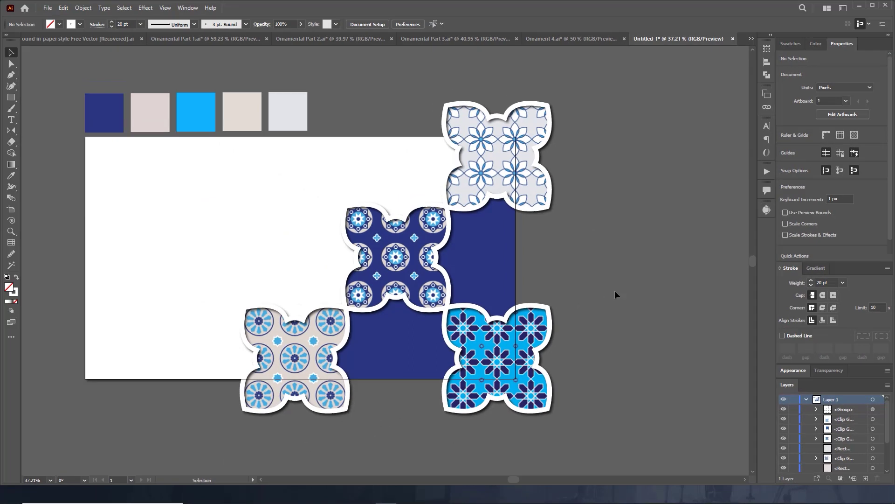
Unlock the white background path and bring it to the front with Arrange > Bring to Front.
scroll(838, 435, down, 5)
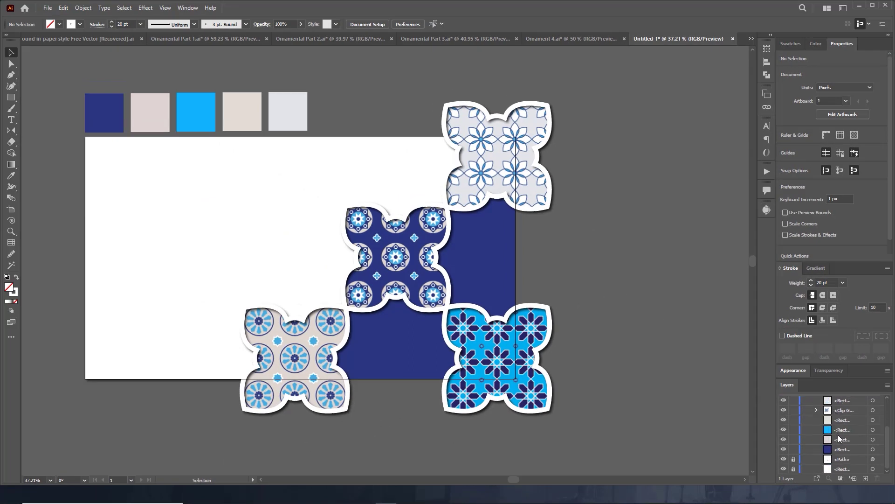
click(794, 461)
click(230, 256)
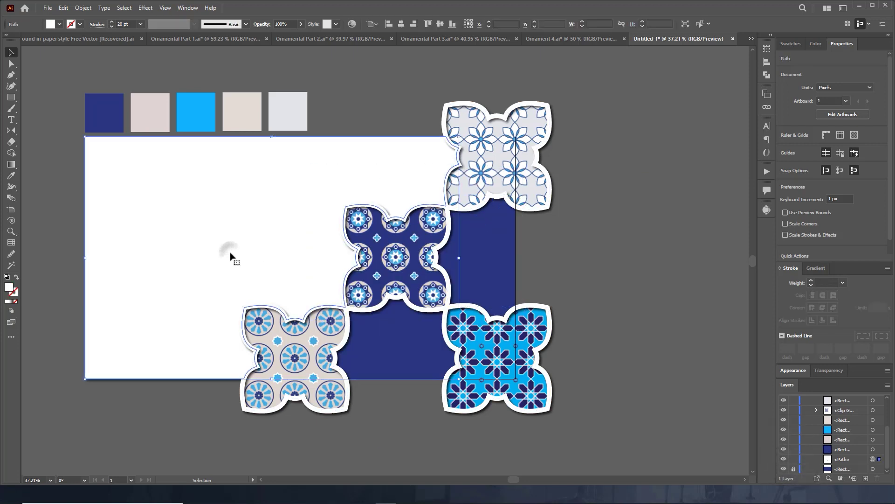
right_click(230, 256)
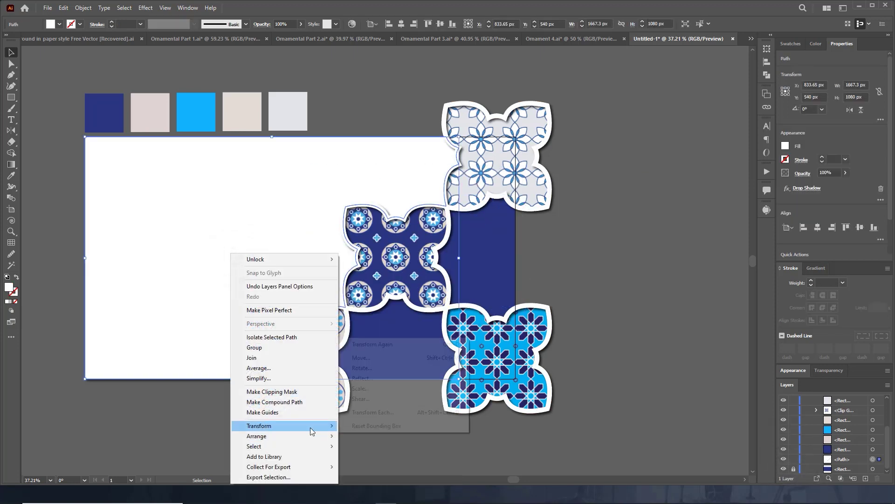
mouse_move(256, 436)
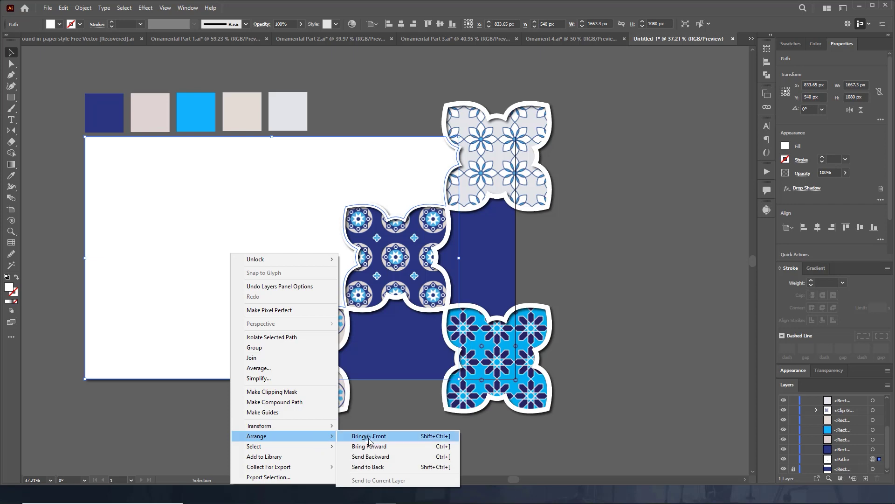
click(369, 436)
click(599, 258)
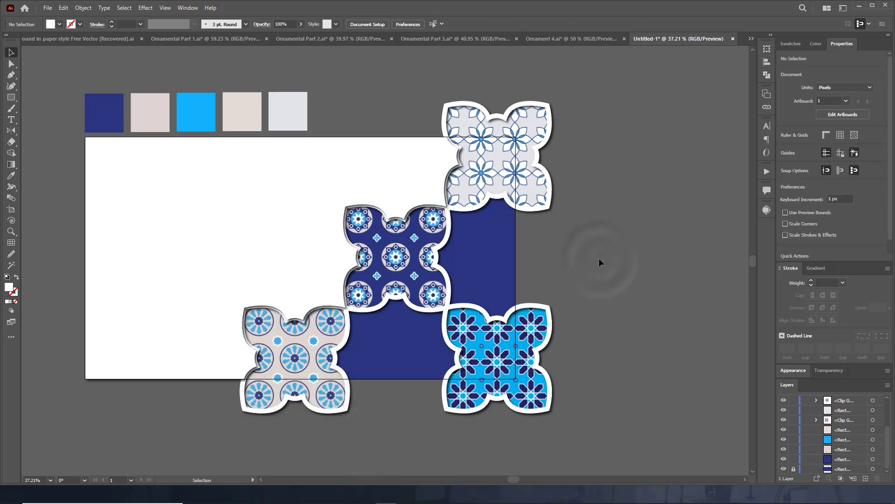
Zoom in on the tiles and select the rotated white outline group.
key(z)
mouse_move(305, 290)
mouse_down()
mouse_move(402, 324)
mouse_move(349, 300)
mouse_up()
key(v)
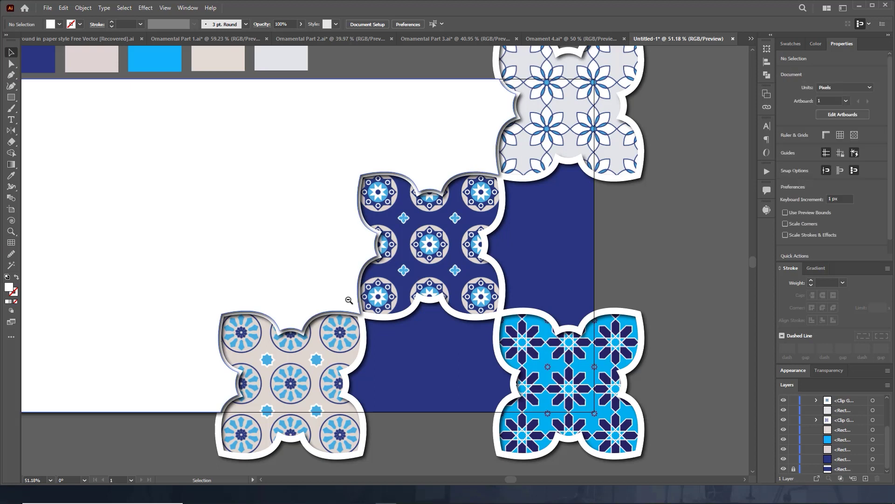
click(637, 310)
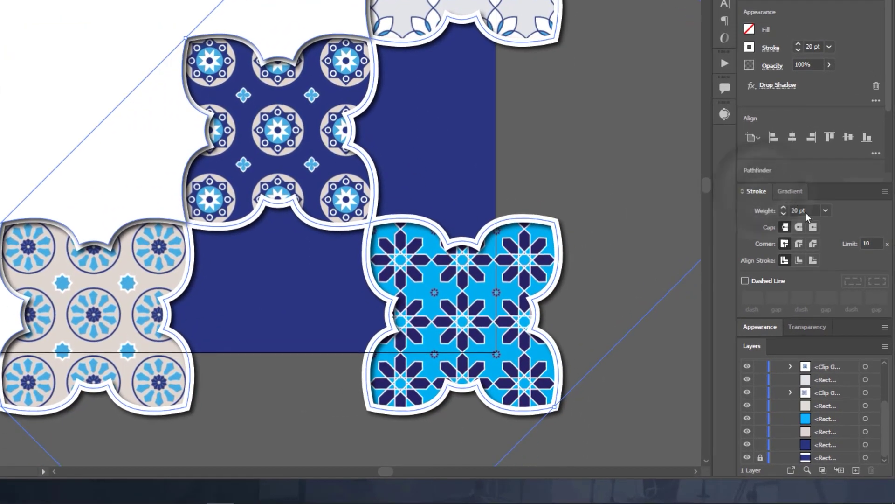
Set the white frame strokes to Align Stroke to Inside, then pan to view all tiles.
click(800, 260)
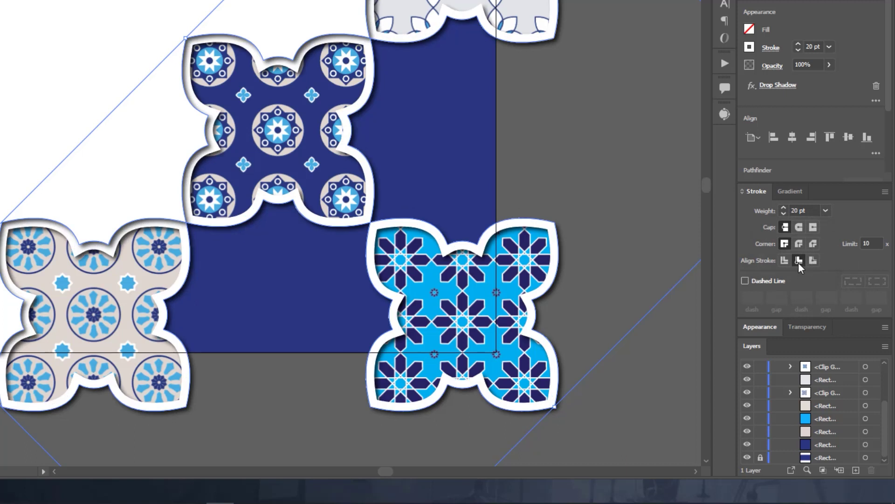
click(666, 346)
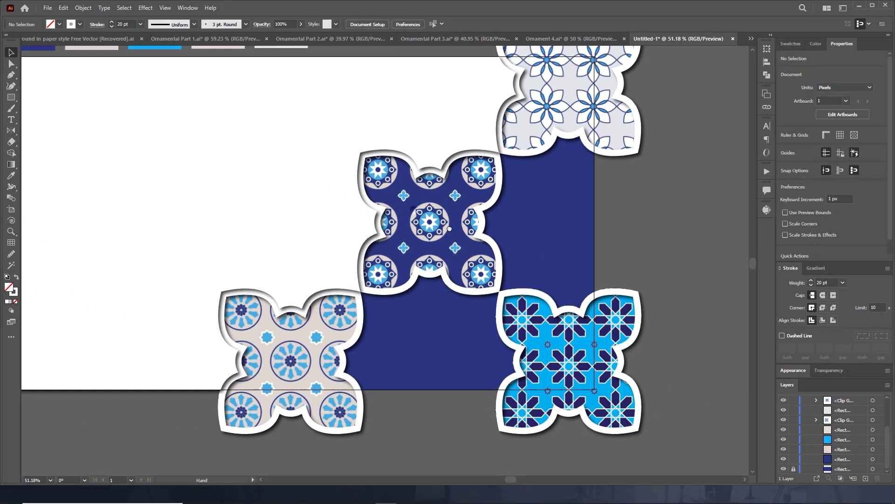
drag(326, 159, 406, 205)
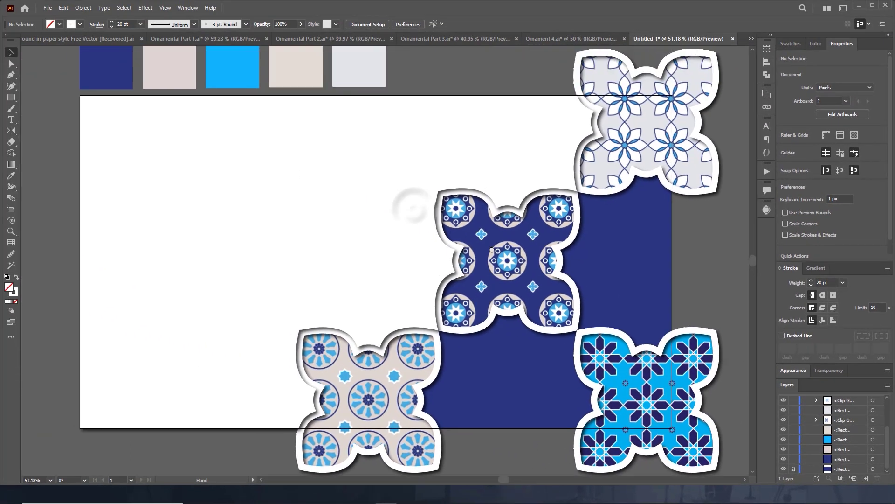
Create a 72 pt centre-aligned text object reading 'Arabic Ornament Background' on the artboard.
click(12, 120)
click(177, 180)
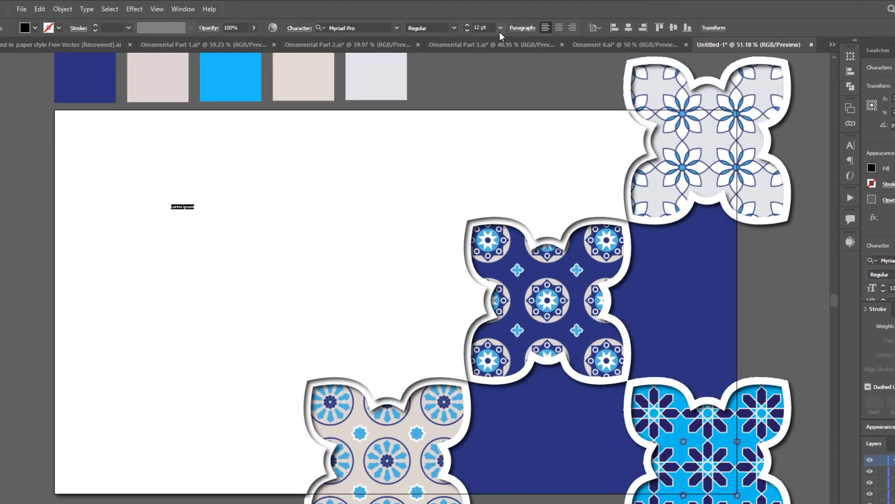
click(464, 24)
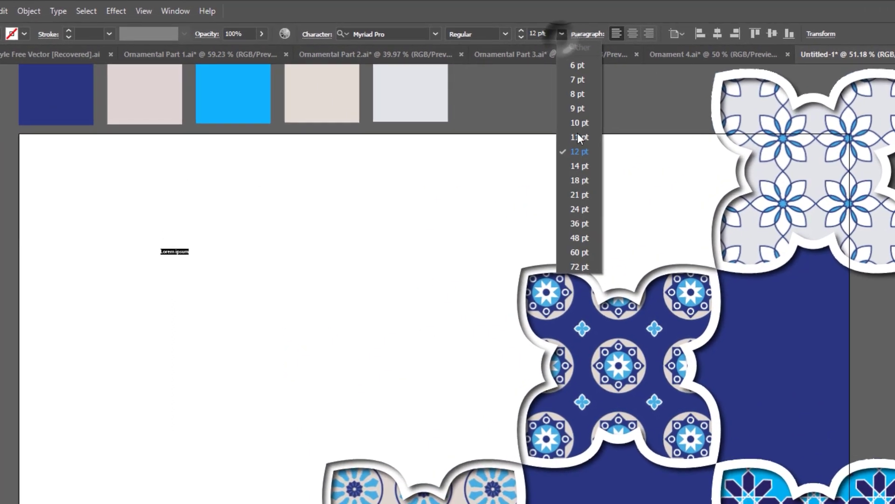
click(578, 267)
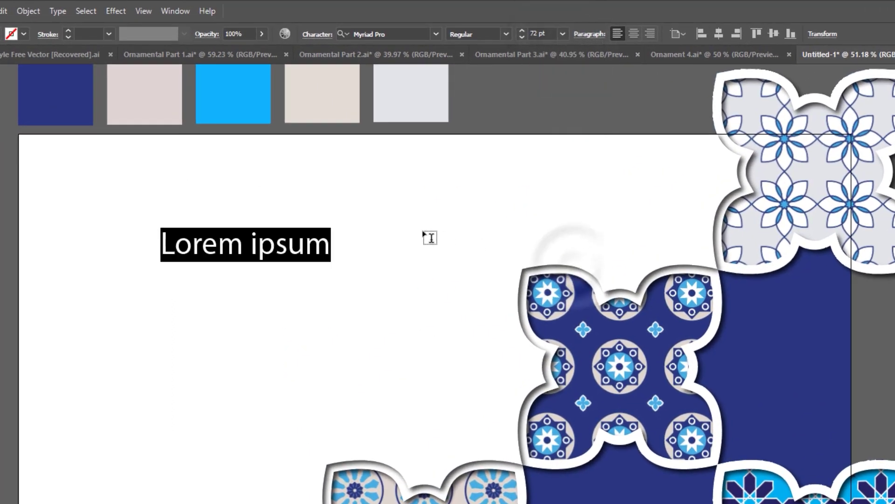
key(BackSpace)
text(Arabic Ornament Background)
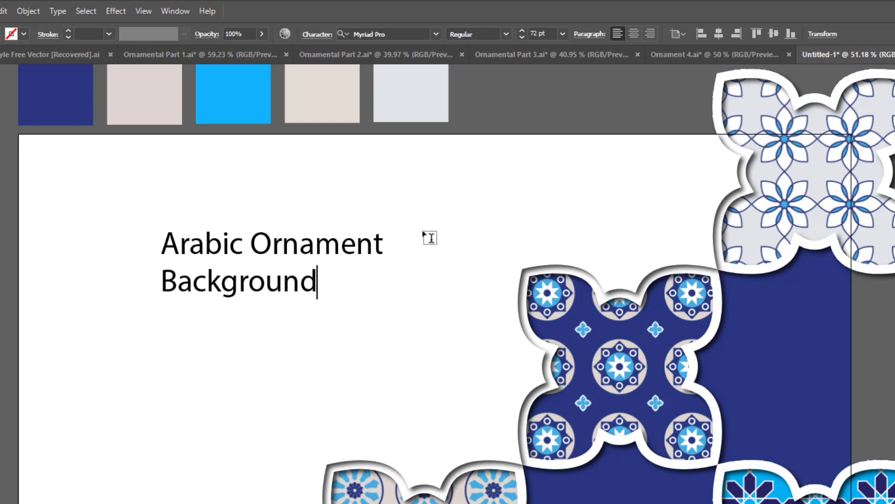
key(ctrl+a)
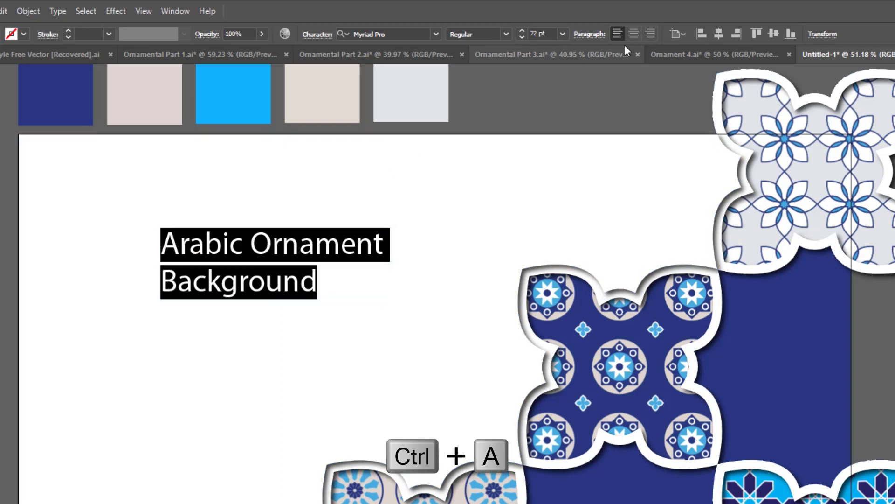
click(633, 33)
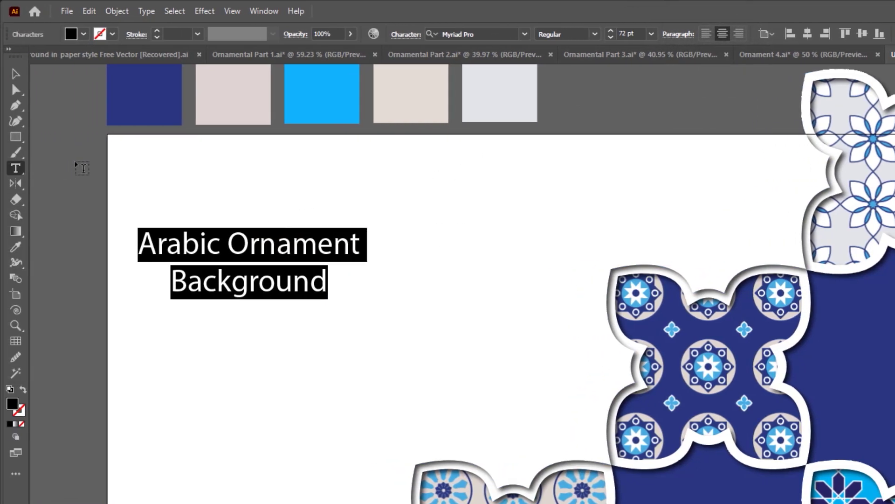
Set the first title line 'Arabic Ornament' in the Berkshire Swash font.
click(199, 245)
drag(139, 243, 379, 258)
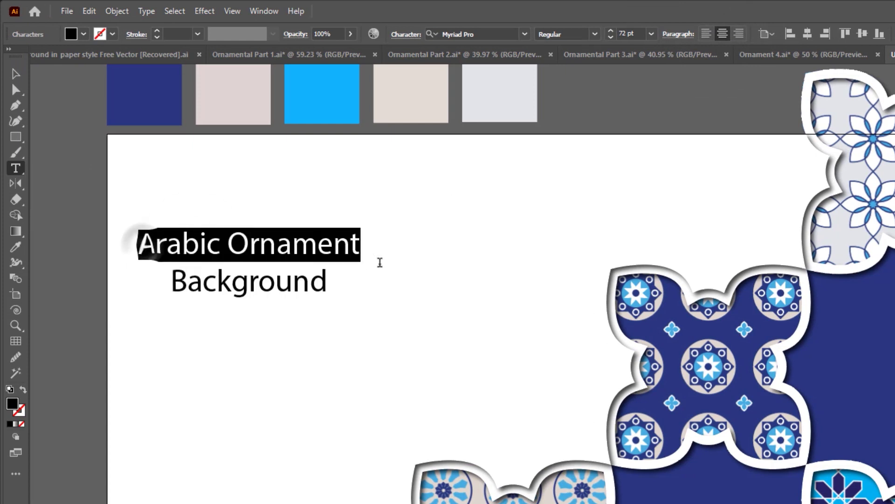
click(486, 32)
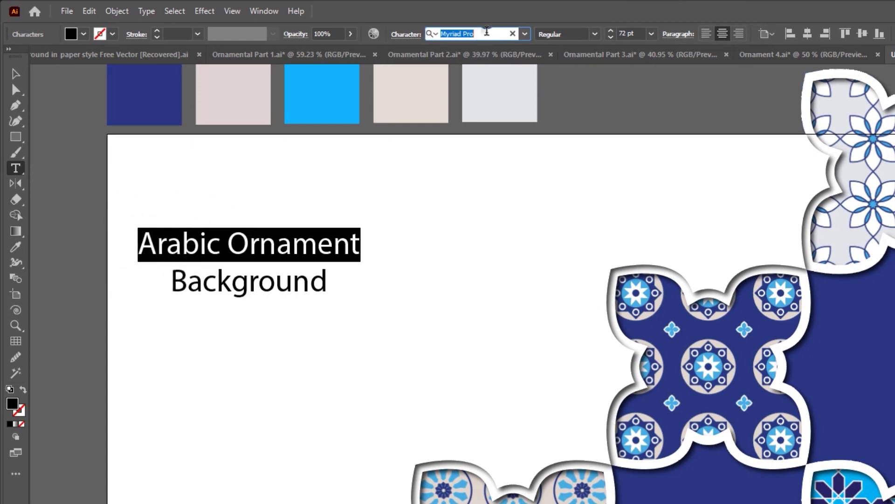
text(ber)
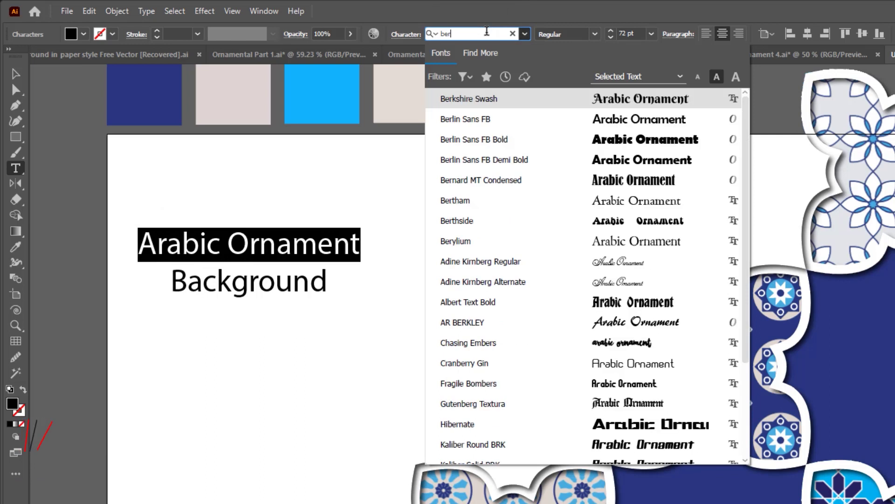
click(650, 99)
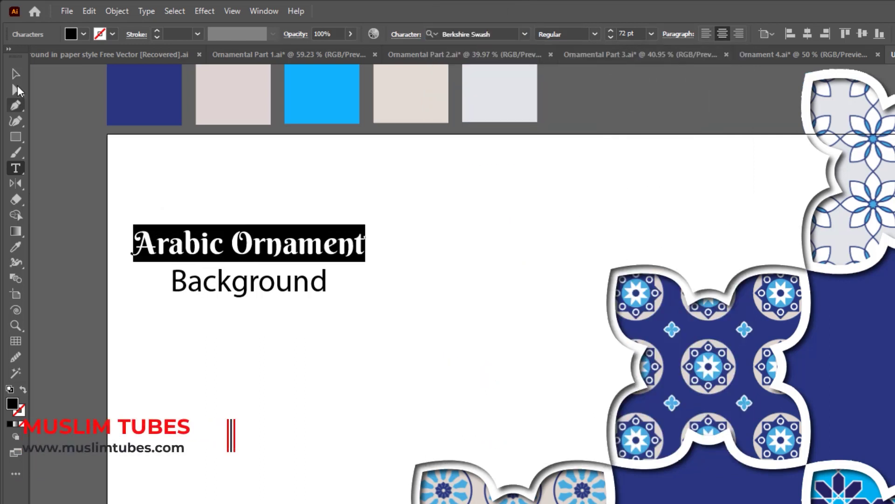
Move the title right and down, colour it navy, and enlarge it.
click(16, 74)
drag(215, 250, 323, 281)
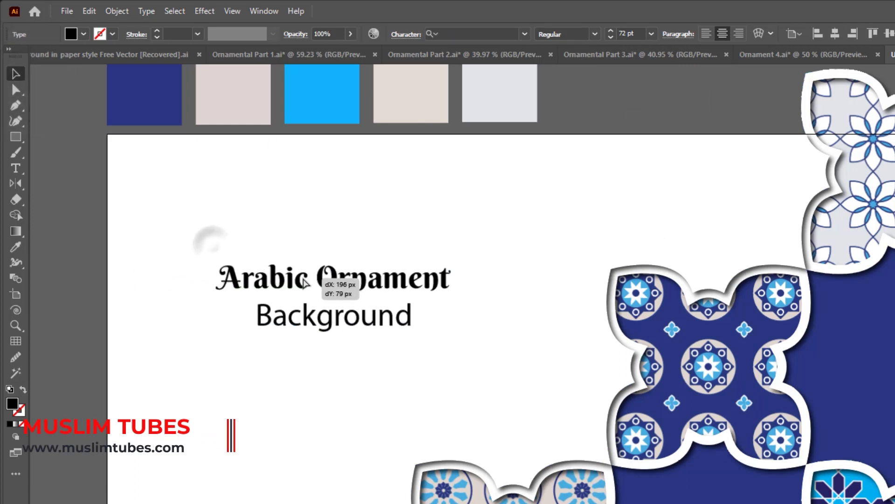
key(i)
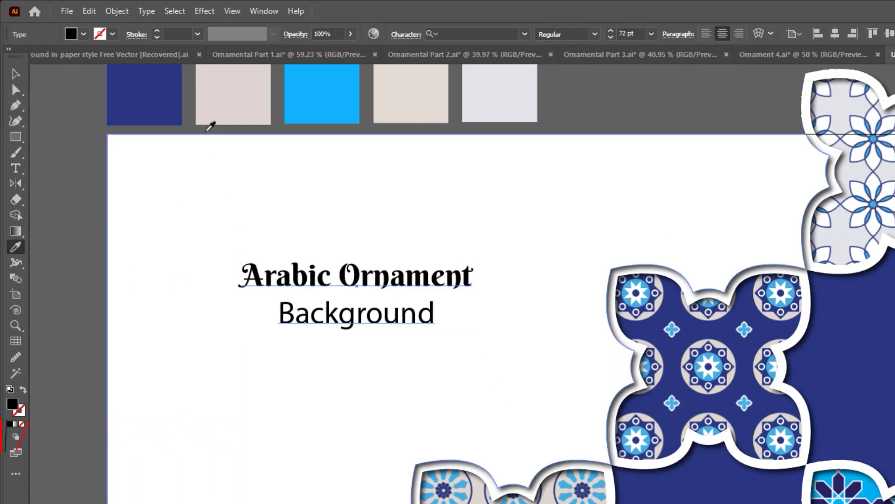
click(170, 96)
key(v)
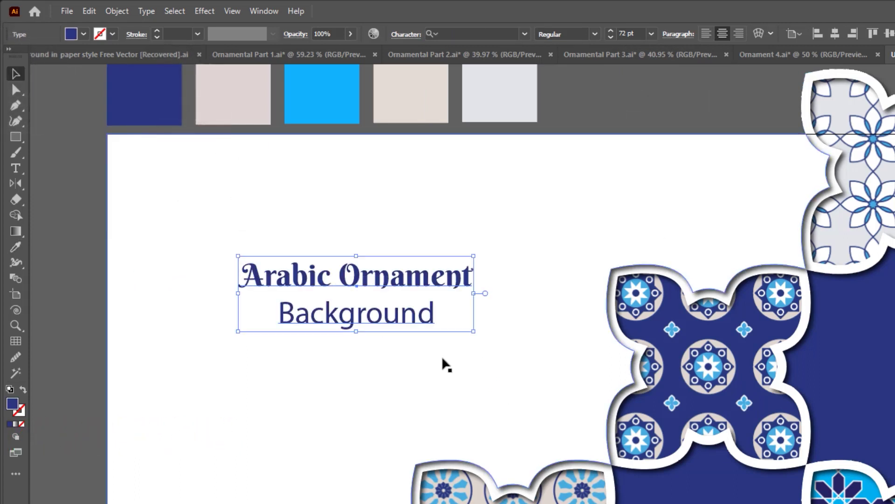
drag(472, 335, 559, 393)
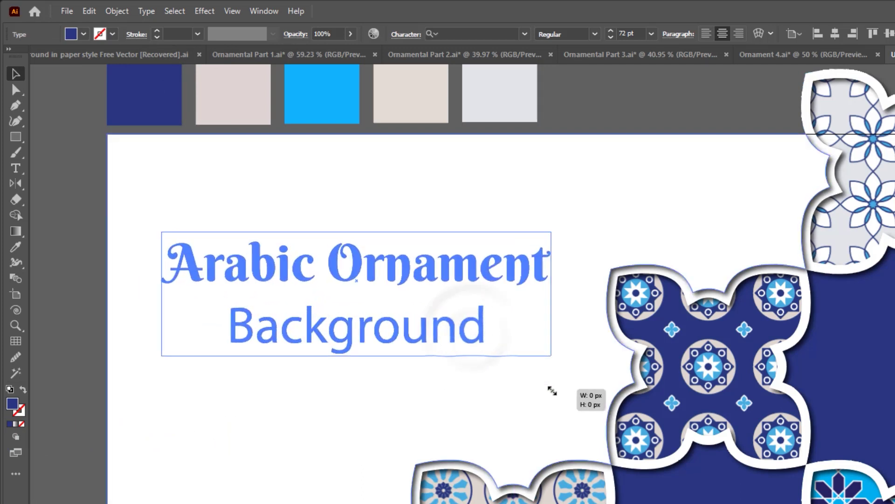
click(616, 104)
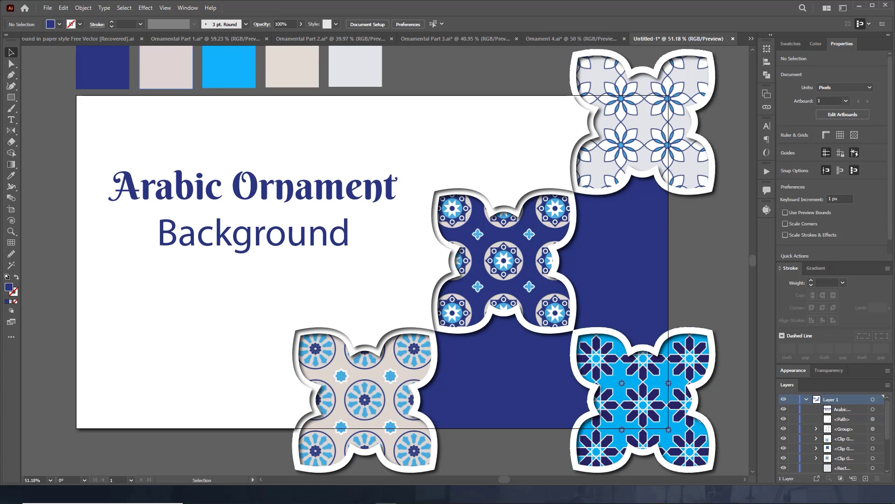
Draw a no-fill, no-stroke rectangle covering the whole 1920×1080 artboard.
click(11, 98)
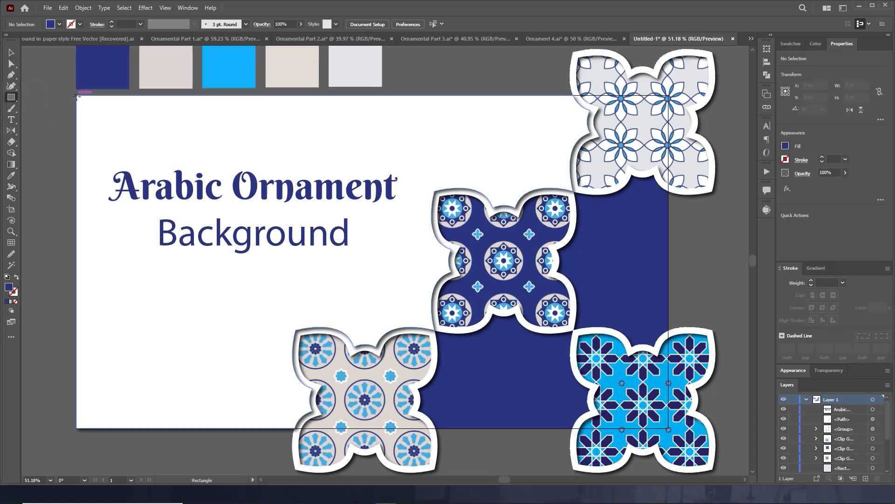
click(15, 295)
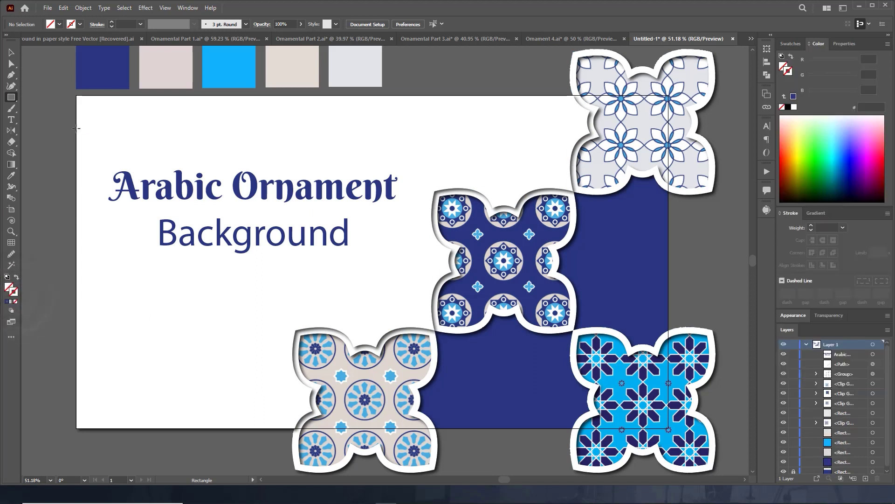
drag(76, 95, 671, 428)
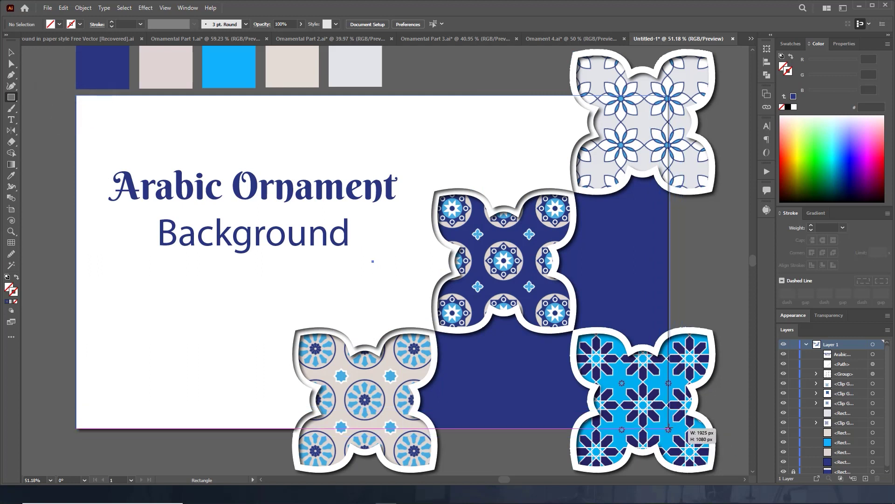
drag(668, 428, 668, 429)
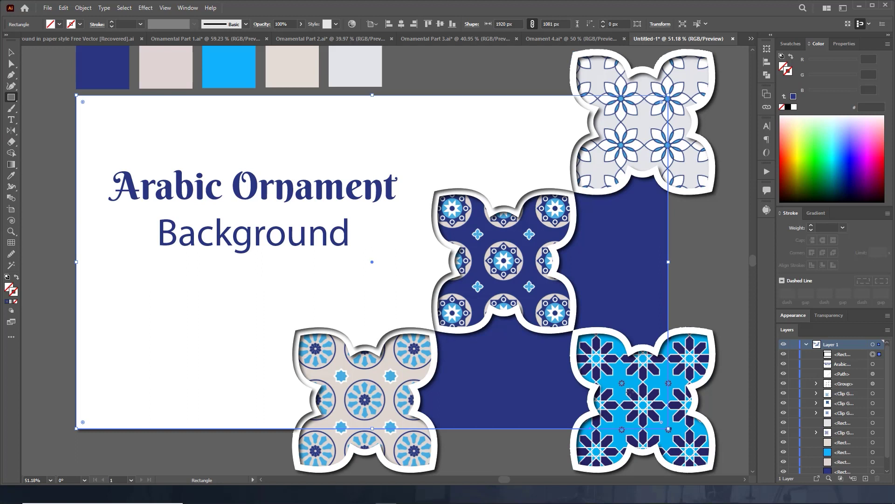
key(v)
click(81, 128)
Select all artwork and make a clipping mask with the artboard rectangle.
key(ctrl+a)
right_click(259, 123)
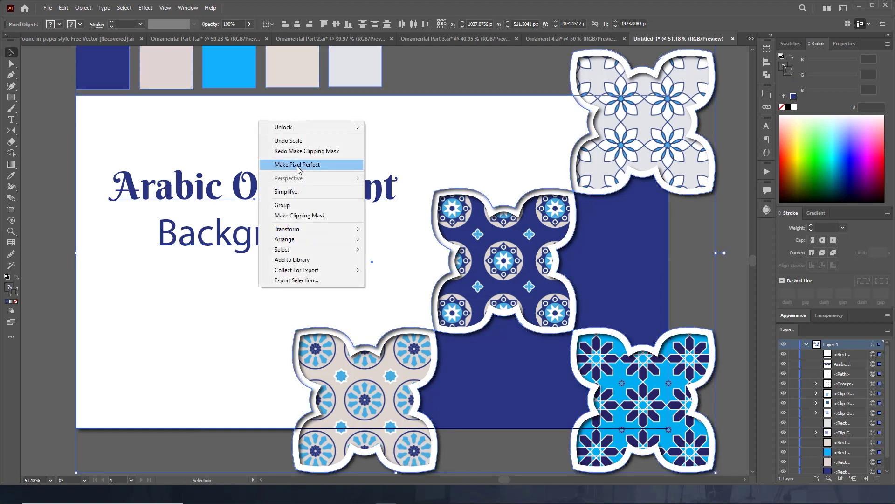
click(298, 215)
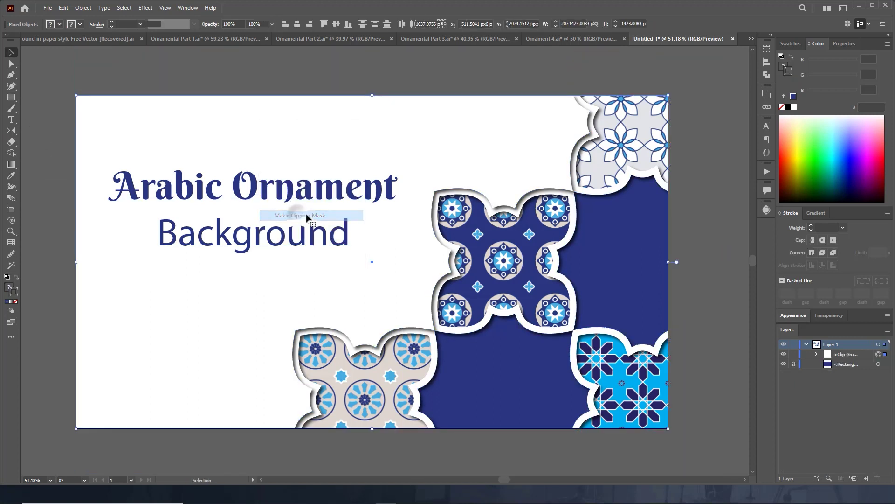
click(693, 251)
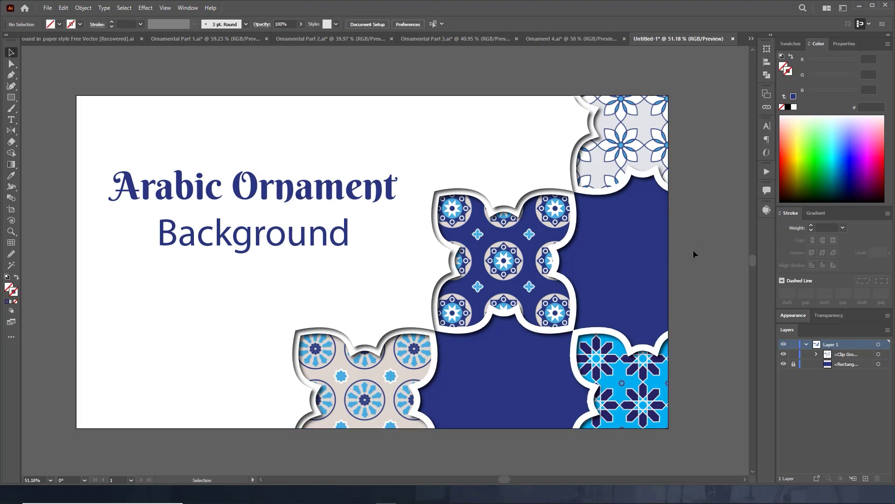